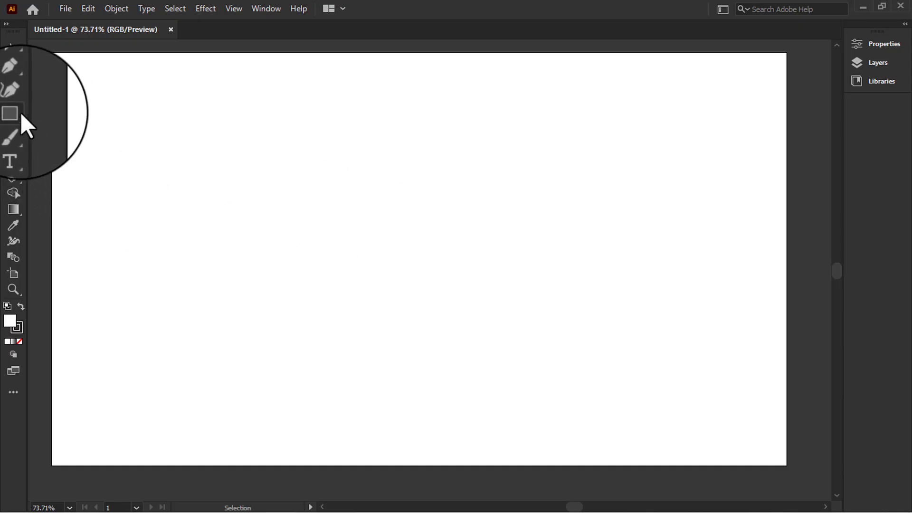
Draw a circle mid-artboard, then show the Control bar and the Advanced toolbar.
key("l")
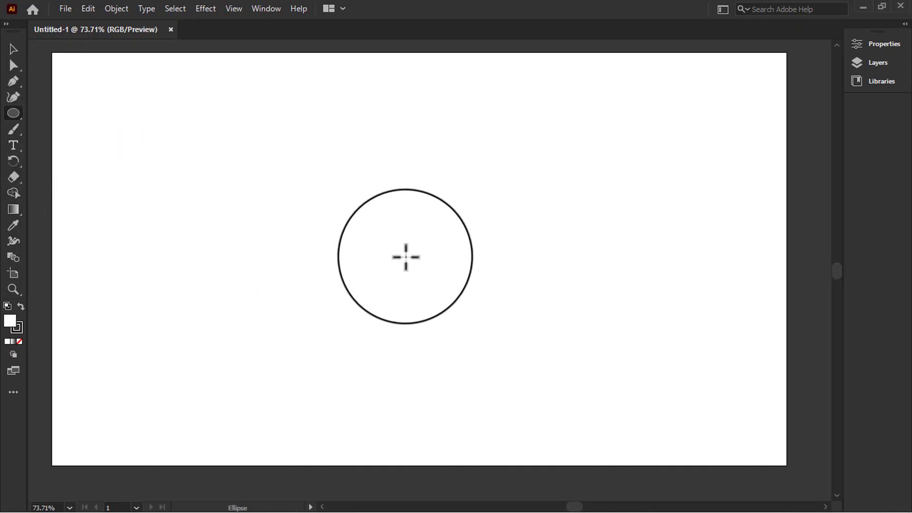
left_click_drag(418, 259, 531, 312)
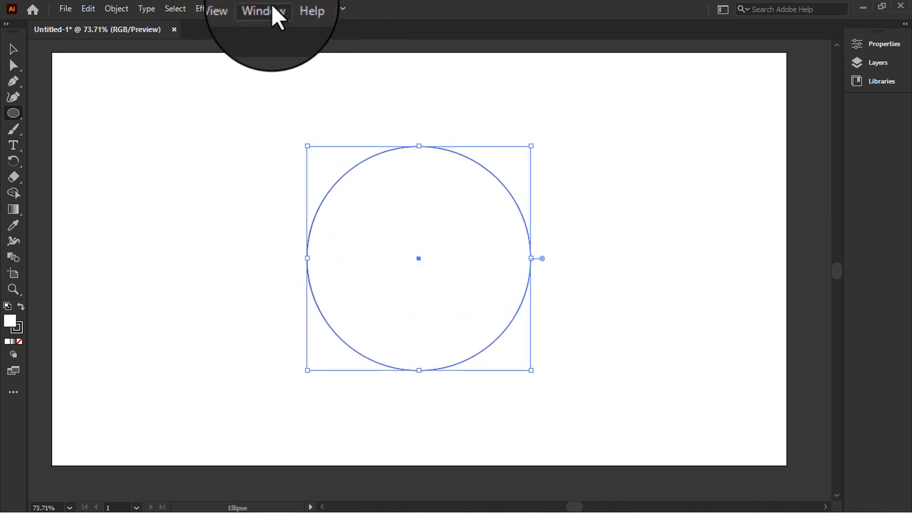
left_click(267, 9)
left_click(370, 120)
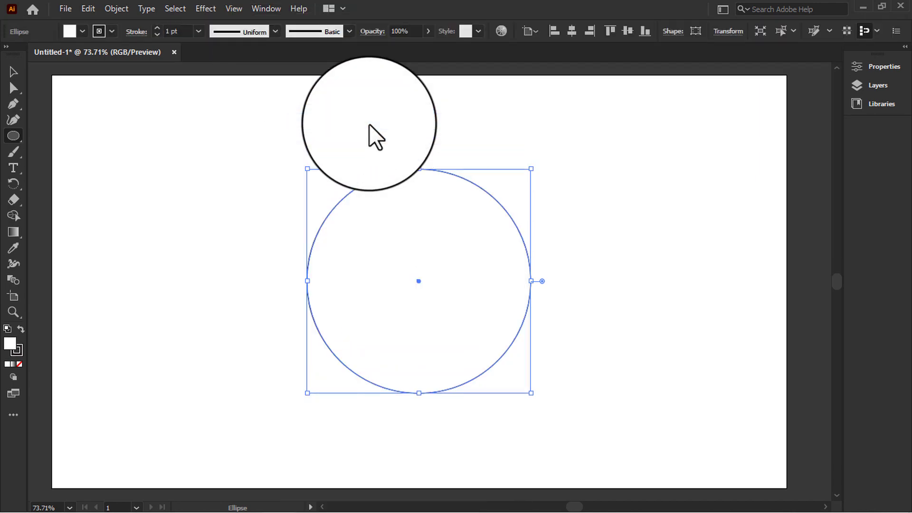
left_click(266, 8)
mouse_move(324, 135)
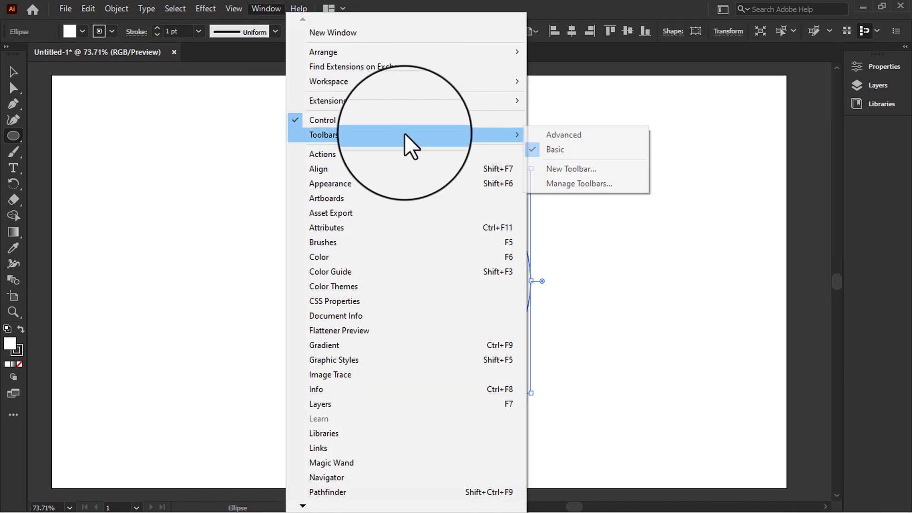
left_click(554, 136)
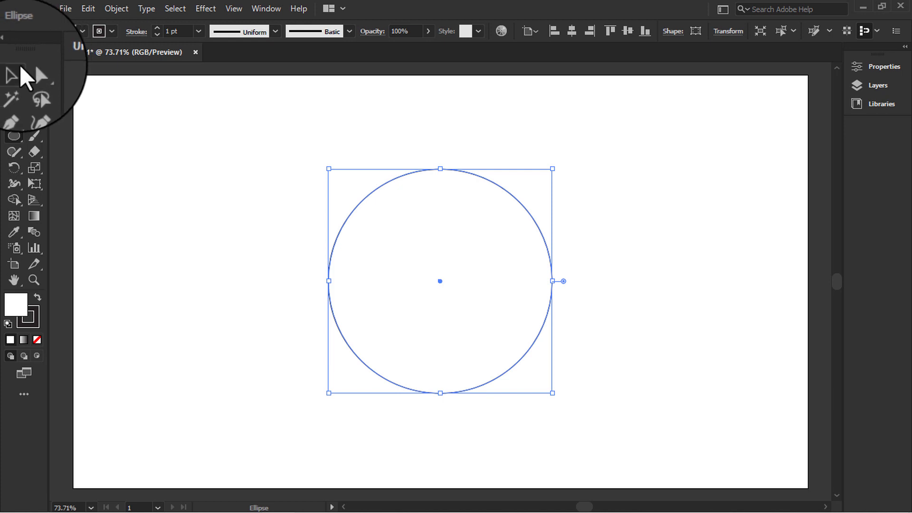
Give the circle a 2 pt stroke and deselect it.
key("v")
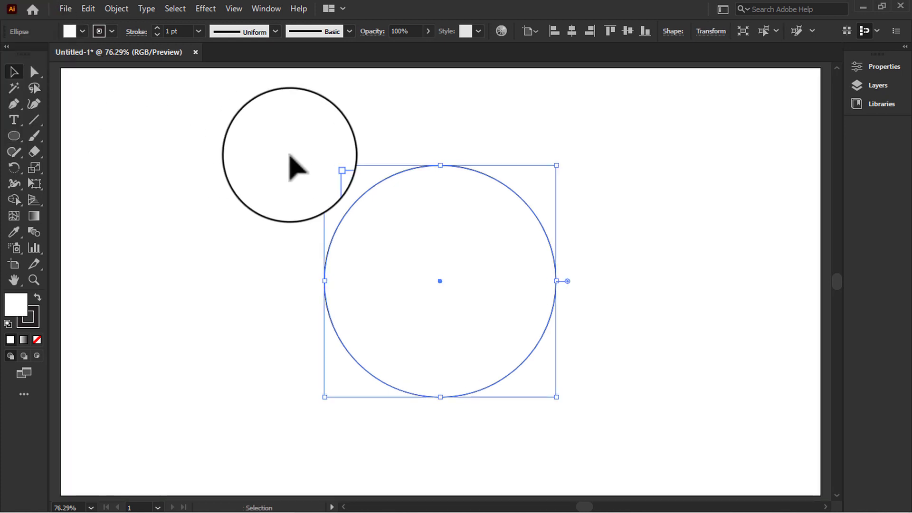
left_click(200, 31)
left_click(214, 71)
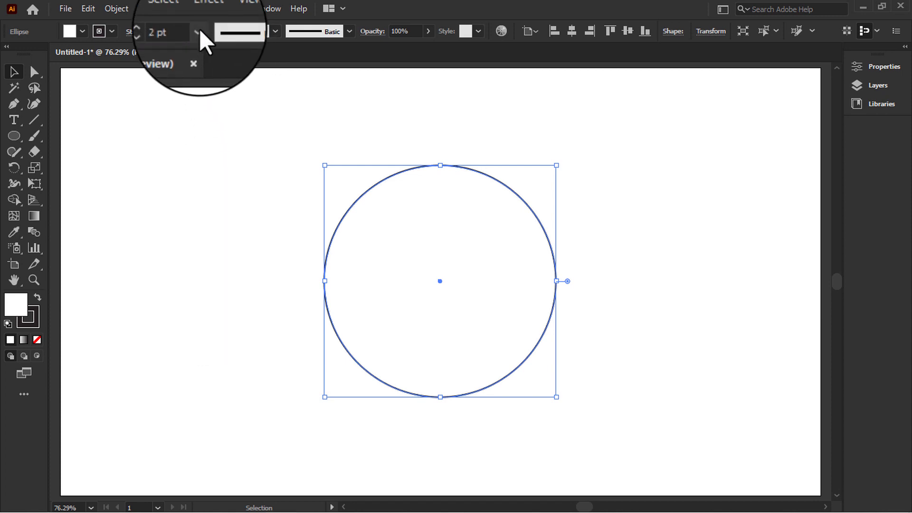
left_click(200, 29)
left_click(14, 71)
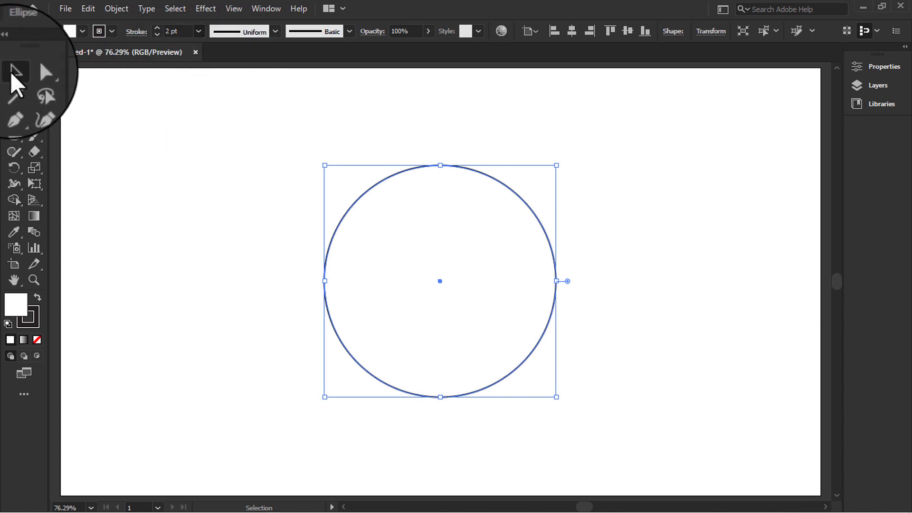
left_click(155, 163)
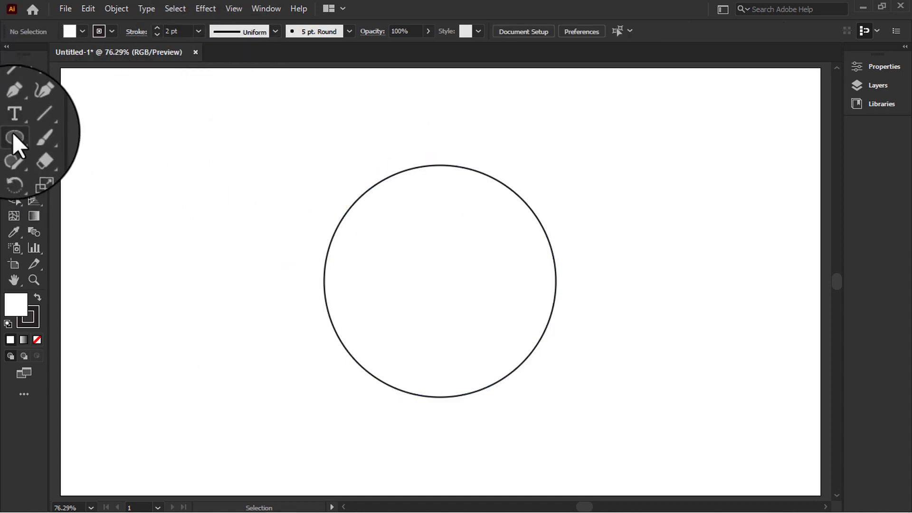
Draw a tall rectangle across the circle with a blue fill and no stroke.
left_click_drag(12, 132, 67, 136)
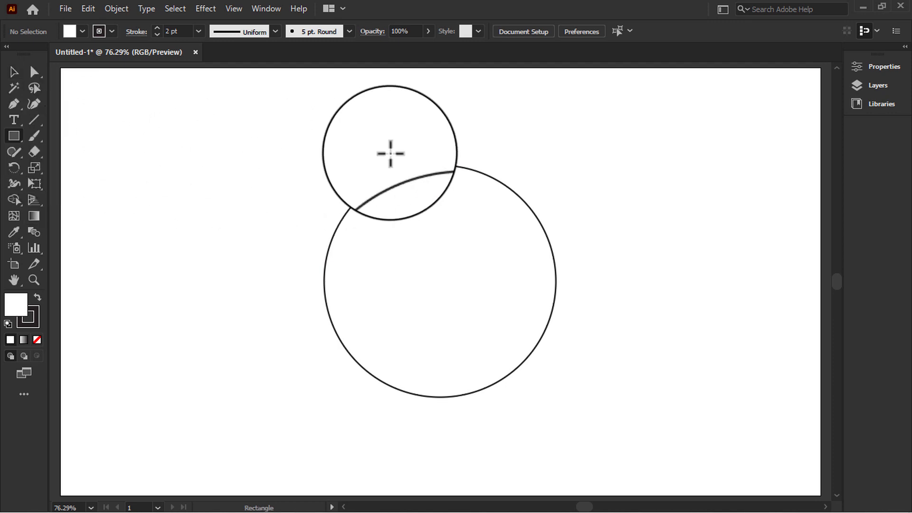
mouse_move(415, 144)
left_mouse_down()
mouse_move(470, 393)
mouse_move(461, 413)
left_mouse_up()
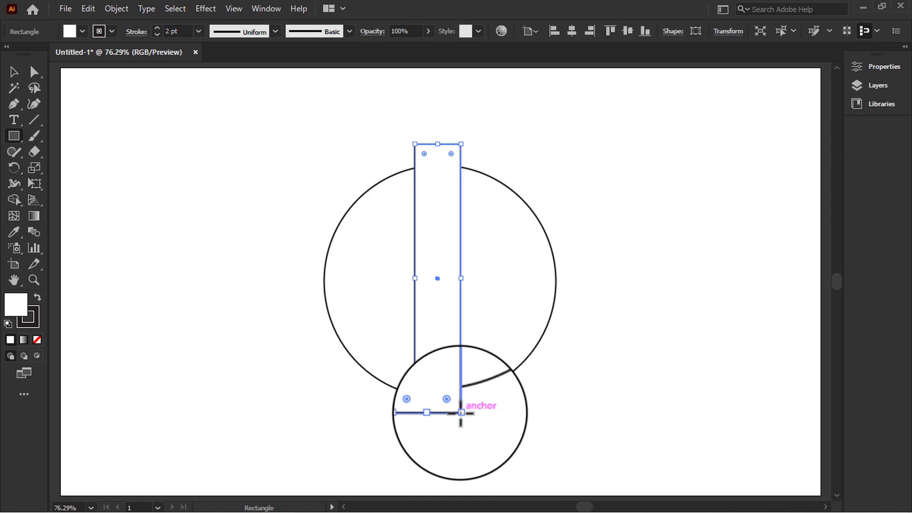
left_click(83, 31)
left_click(102, 64)
left_click(84, 29)
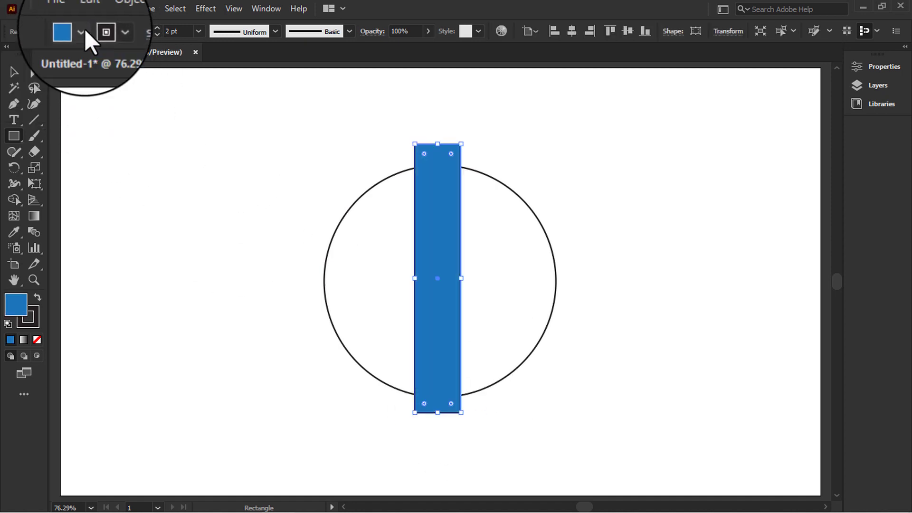
left_click(76, 23)
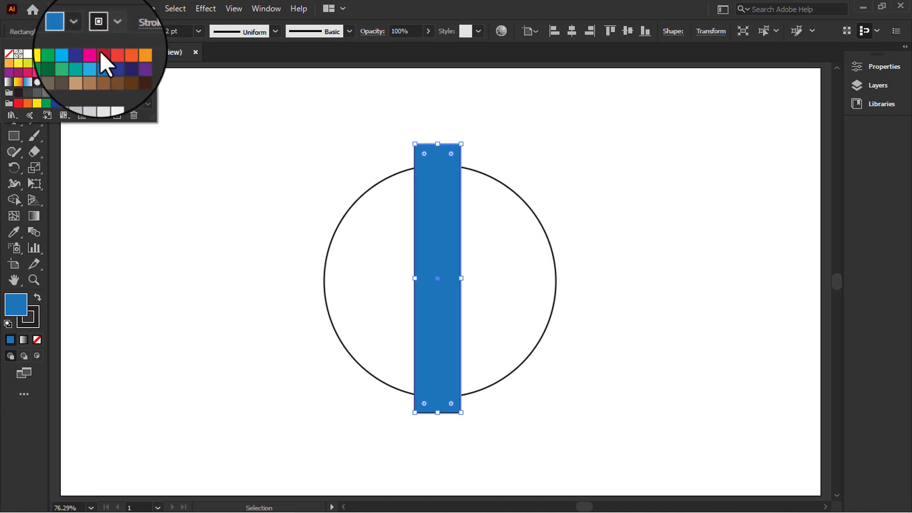
left_click(8, 53)
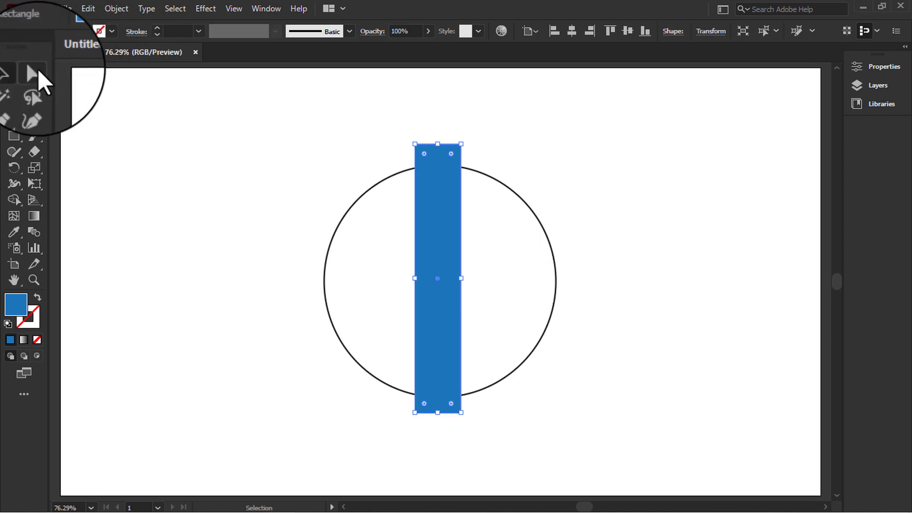
Centre the bar horizontally on the circle and reselect the bar alone.
mouse_move(179, 187)
left_mouse_down()
mouse_move(457, 281)
mouse_move(351, 196)
left_mouse_up()
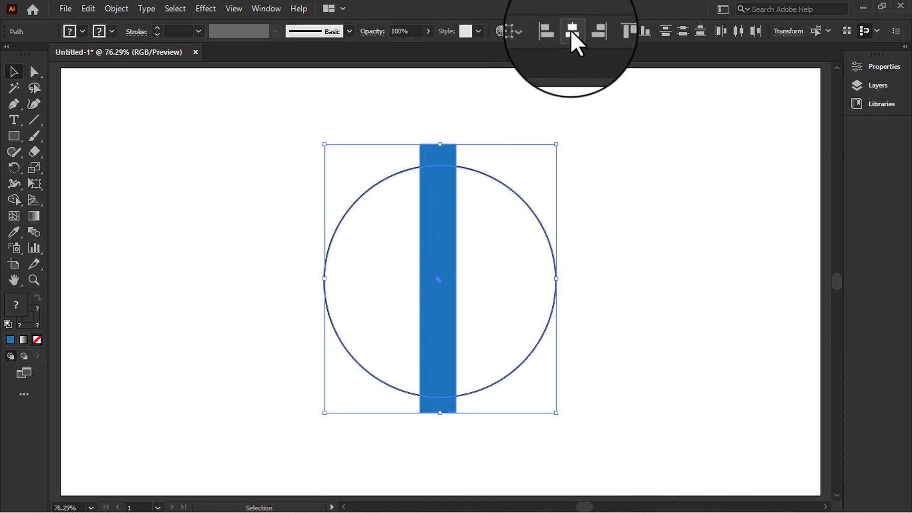
left_click(571, 33)
left_click(642, 247)
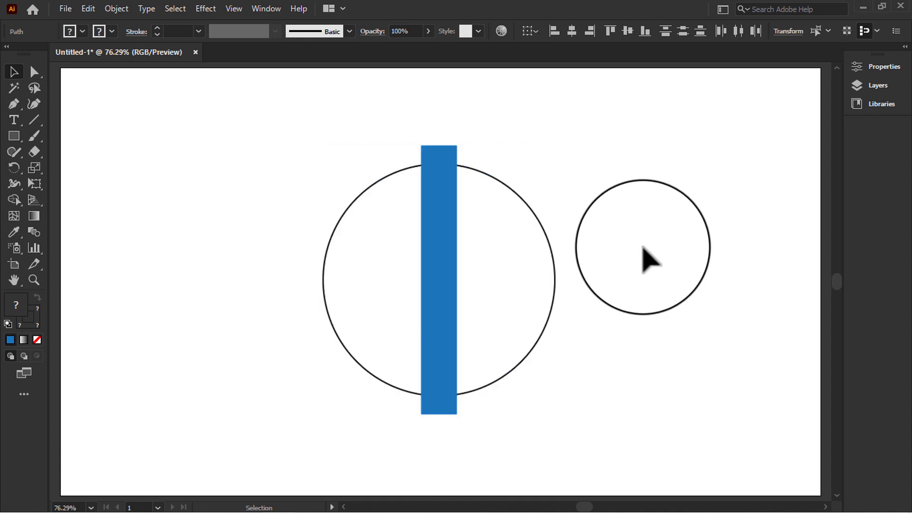
left_click(449, 243)
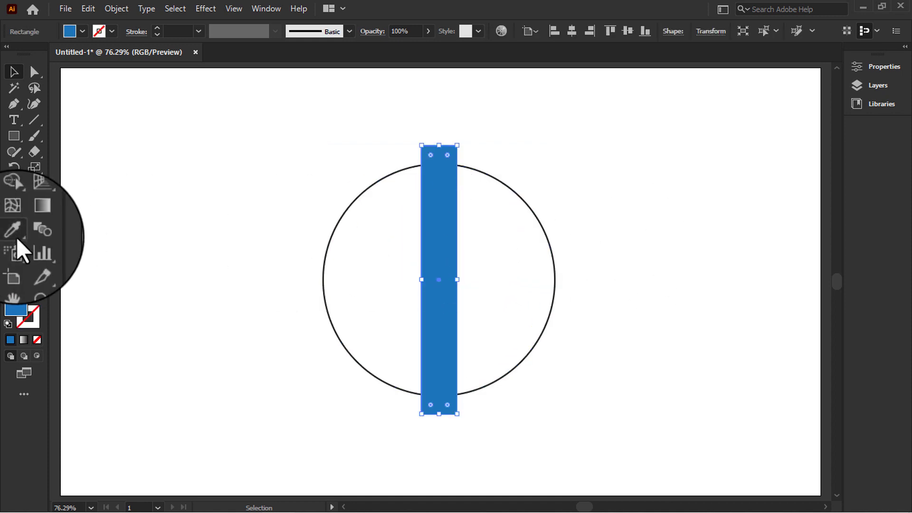
left_click(13, 169)
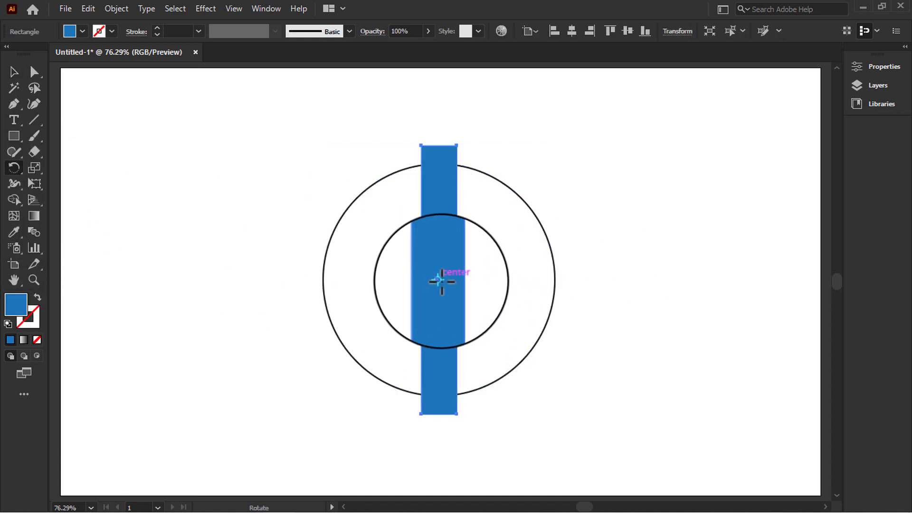
Make two copies of the bar rotated 120° about the circle's centre.
key("alt")
left_click(440, 281, "alt")
type("120")
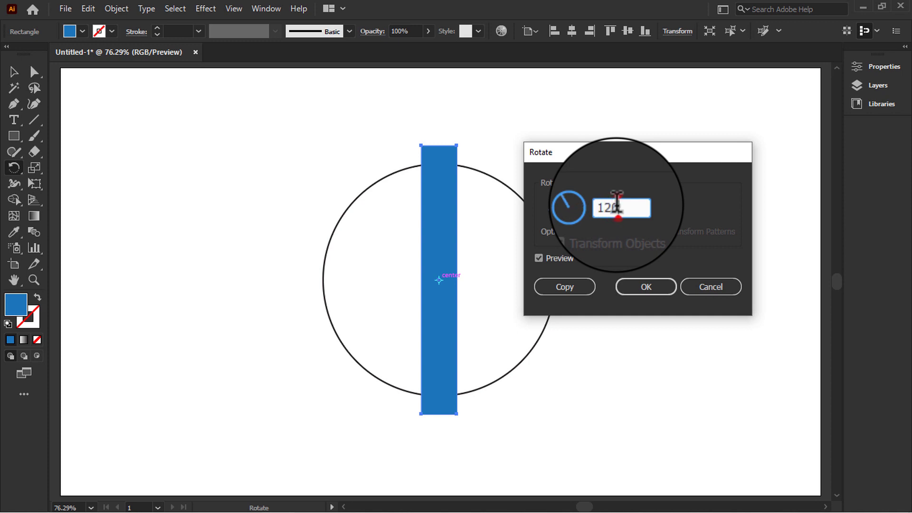
left_click(571, 286)
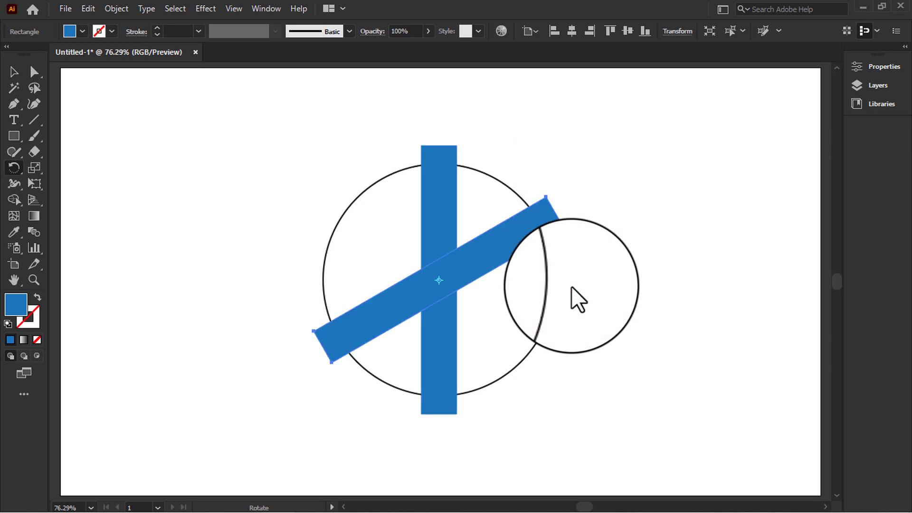
key("ctrl+d")
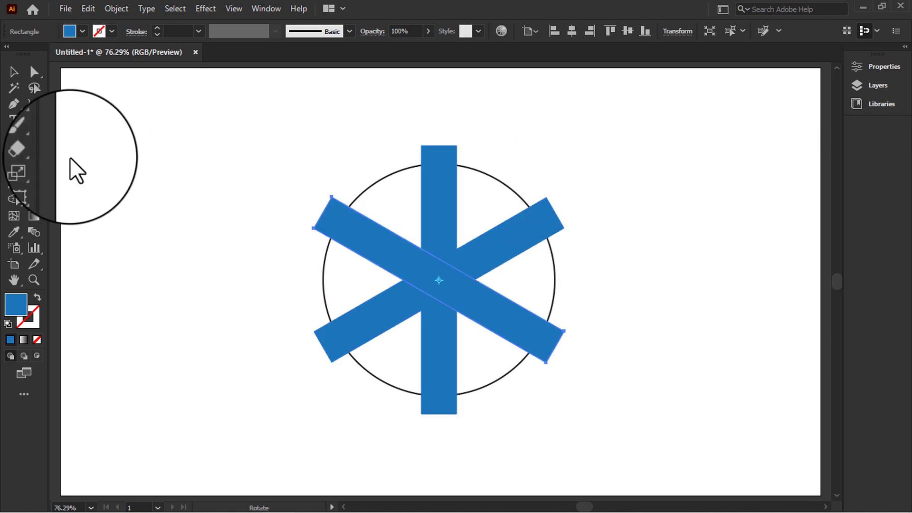
left_click(14, 72)
Alt-click with Shape Builder to remove the circle edges inside the asterisk arms.
left_click_drag(298, 136, 658, 415)
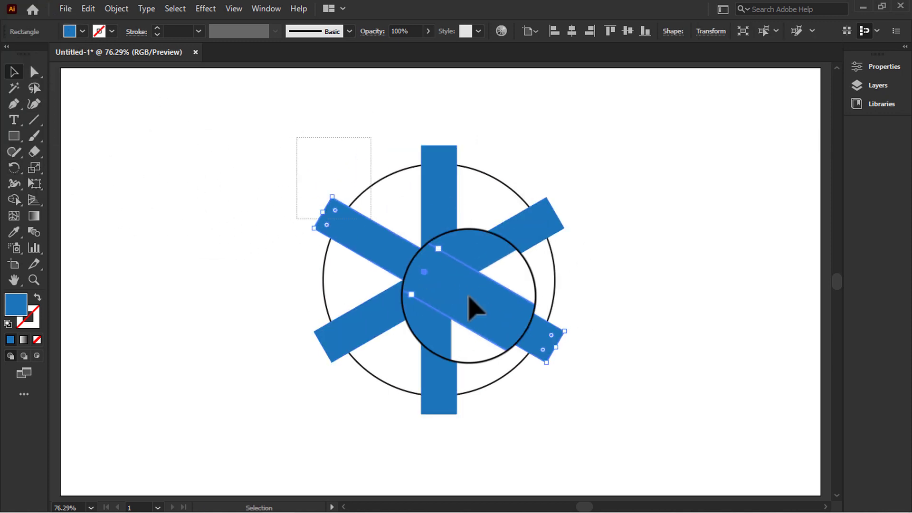
left_click(13, 199)
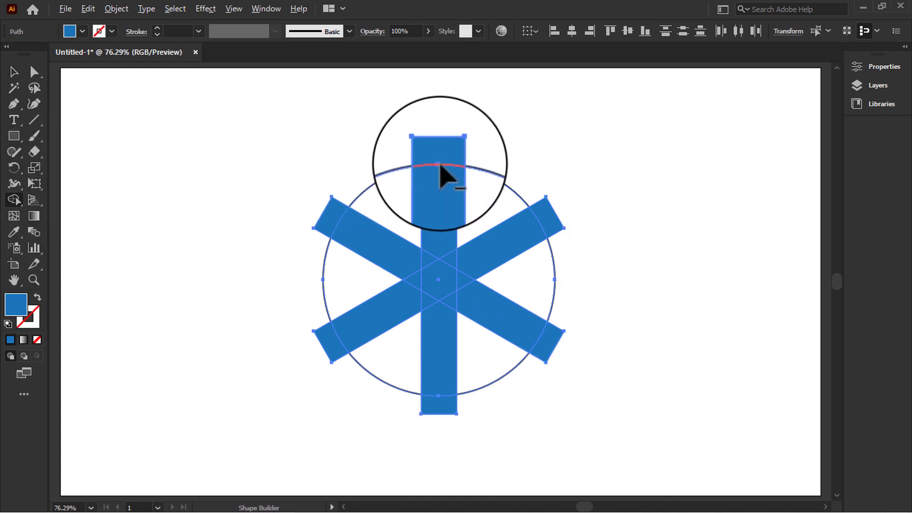
key("alt")
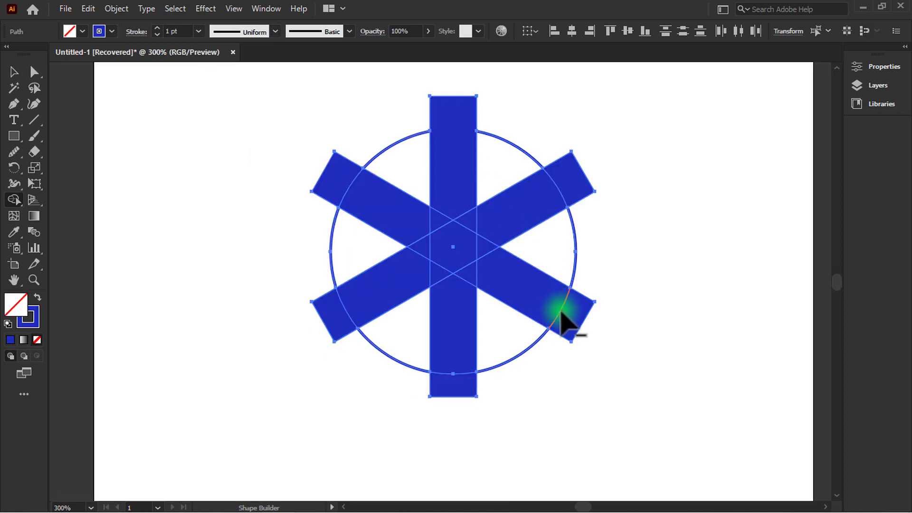
left_click(561, 311, "alt")
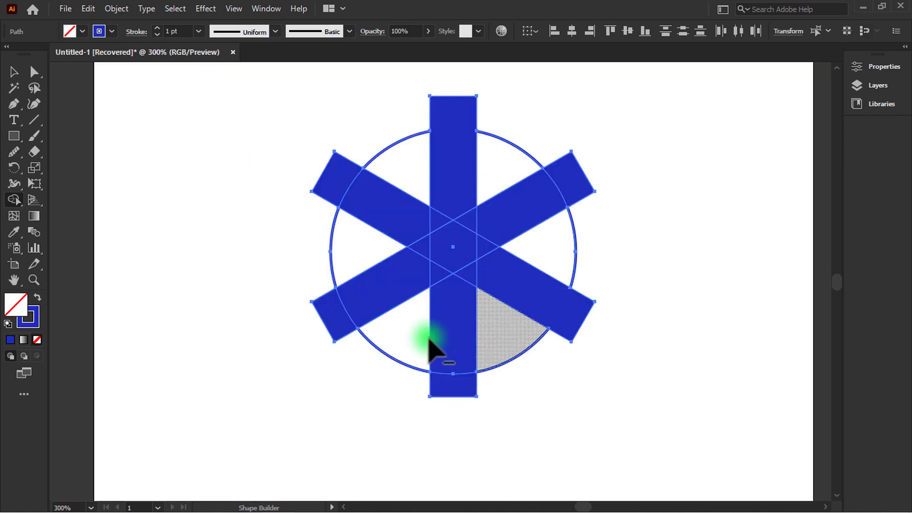
left_click(350, 319, "alt")
Select and delete the asterisk arms, leaving the broken ring.
left_click(203, 255)
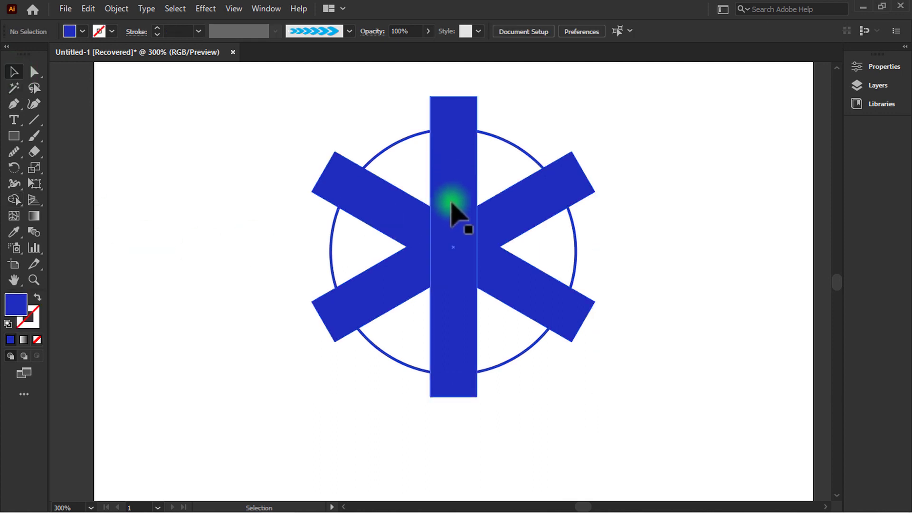
left_click_drag(408, 175, 518, 305)
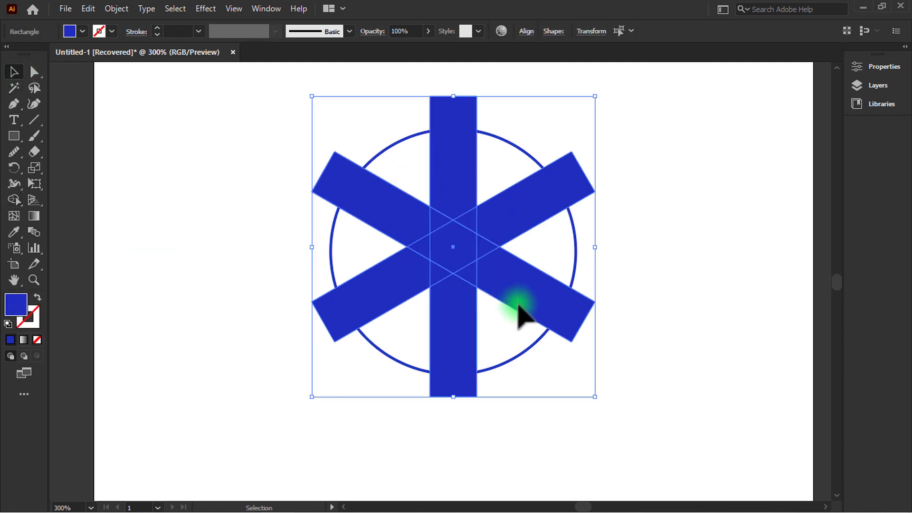
key("Delete")
scroll(418, 323, "up", 1)
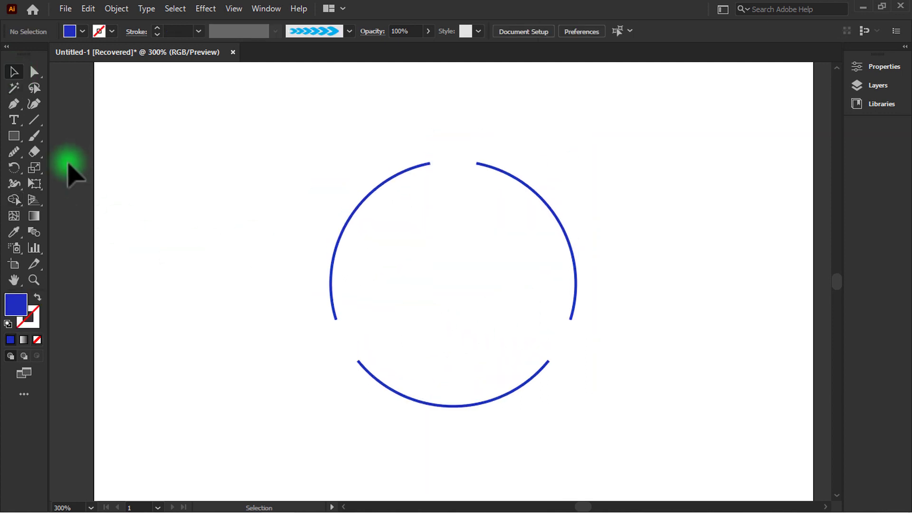
Draw a long base bar and a small square with rounded top corners at its left end.
left_click(11, 132)
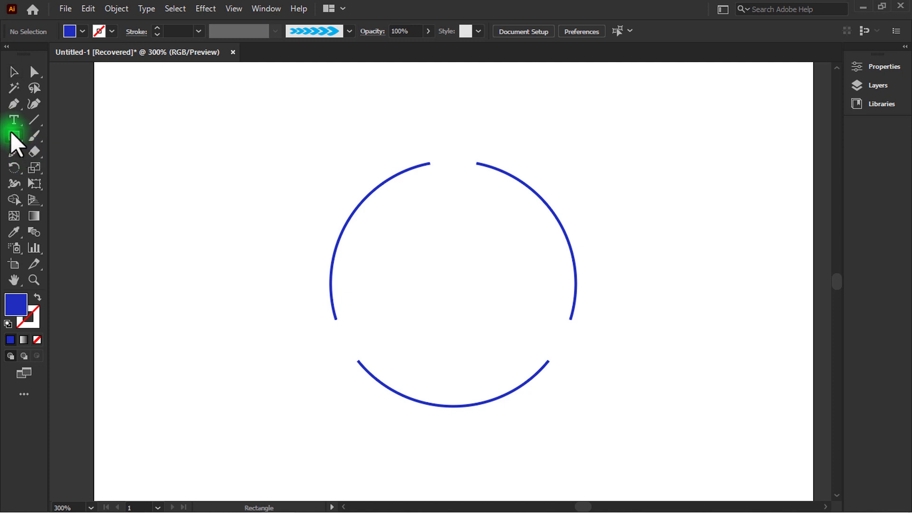
scroll(228, 180, "up", 2)
mouse_move(187, 132)
left_mouse_down()
mouse_move(425, 153)
mouse_move(378, 152)
left_mouse_up()
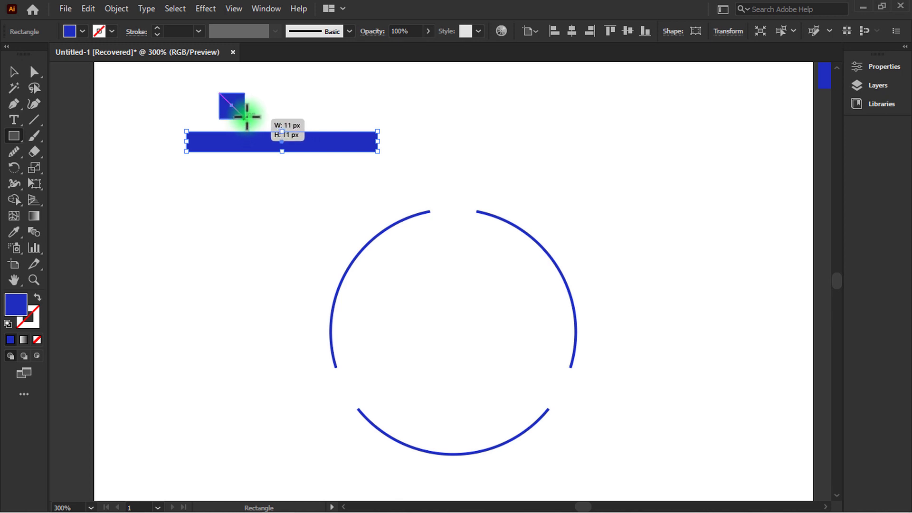
left_click_drag(246, 117, 246, 118)
left_click(13, 75)
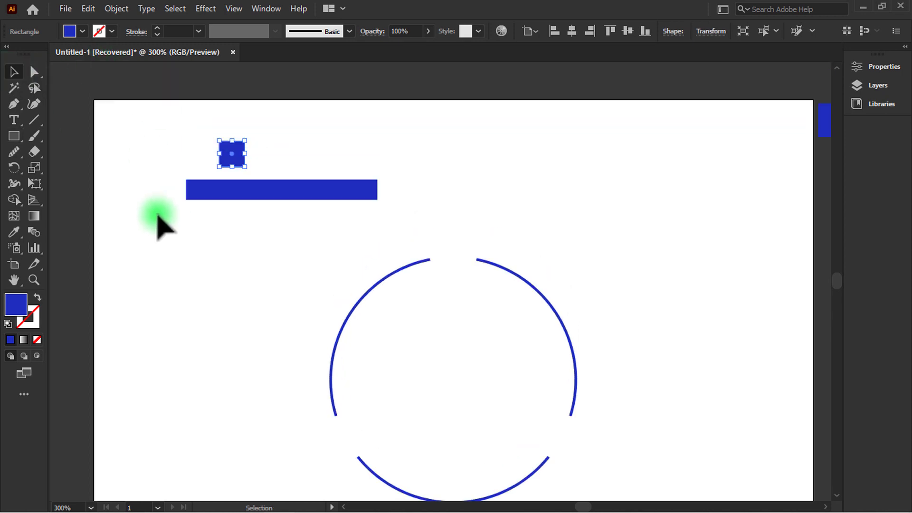
scroll(153, 149, "up", 3)
left_click_drag(372, 179, 281, 201)
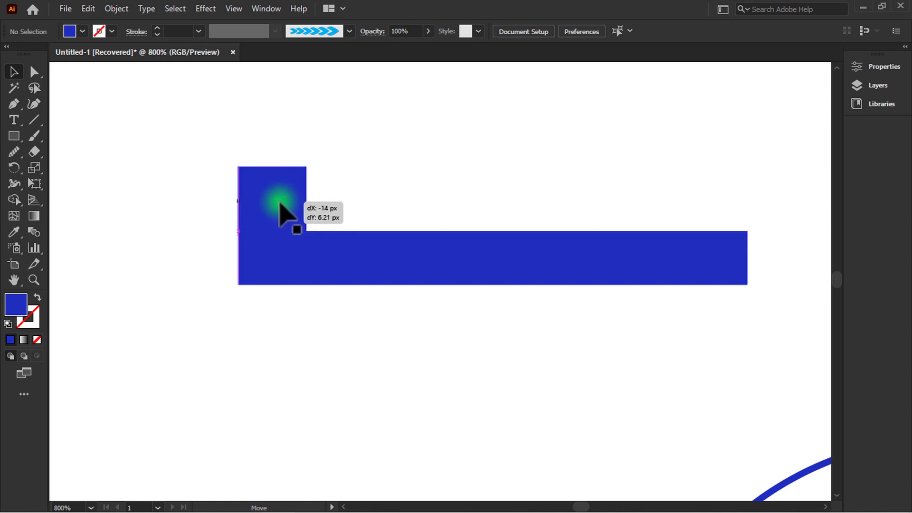
left_click_drag(279, 202, 280, 202)
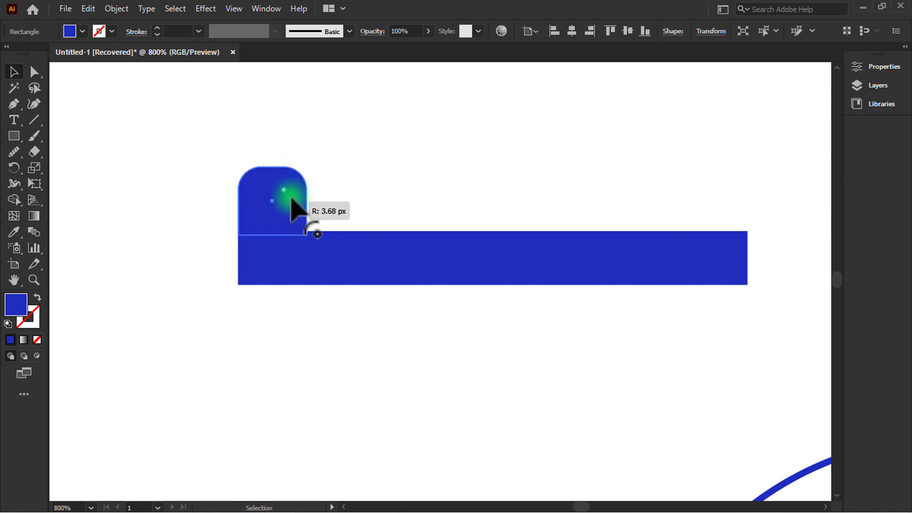
left_click_drag(296, 187, 297, 186)
left_click(397, 202)
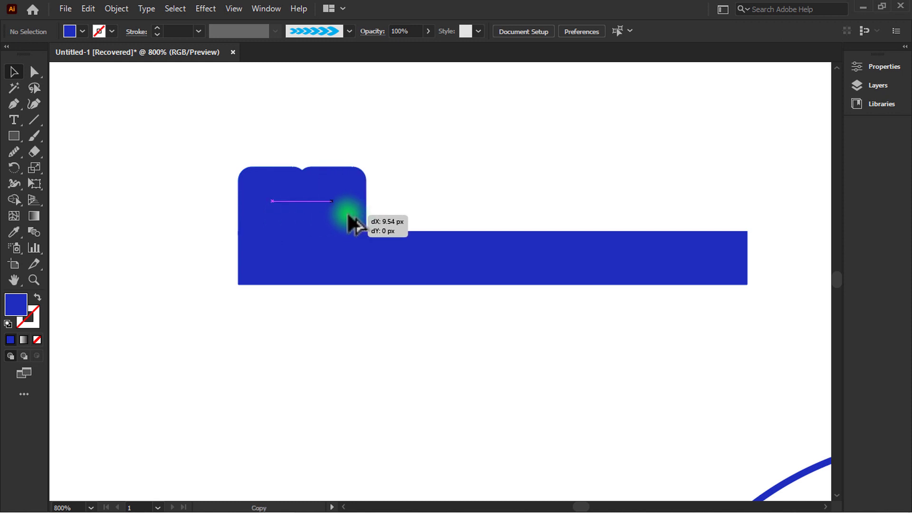
Alt-drag copies of the rounded tab along the bar, repeating with Ctrl+D.
left_click_drag(364, 213, 374, 211)
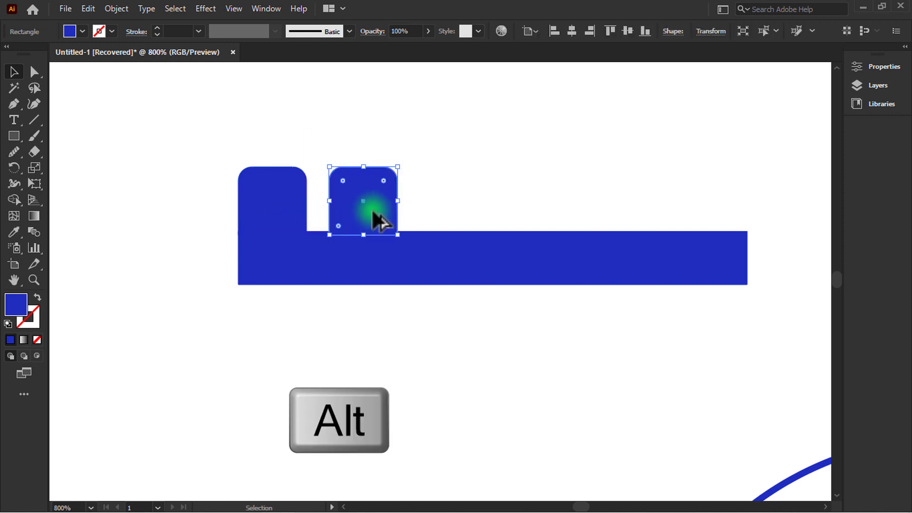
key("ctrl+d")
key("ctrl+d")
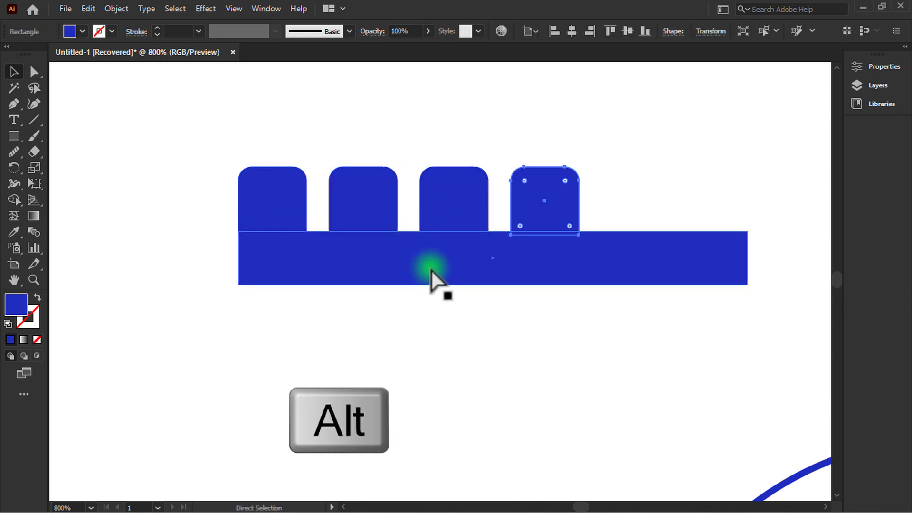
key("ctrl+d")
key("ctrl+d")
left_click(622, 316)
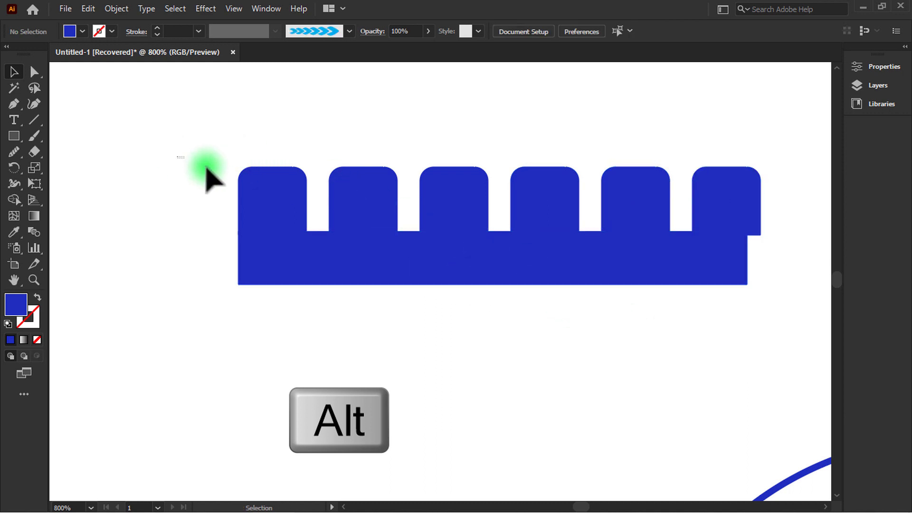
left_click_drag(207, 171, 635, 228)
left_click(774, 233)
Resize the base bar and move the sixth tab to its right end.
left_click_drag(748, 213, 731, 215)
left_click_drag(292, 213, 293, 215)
scroll(186, 285, "down", 3, "alt")
left_click(246, 279)
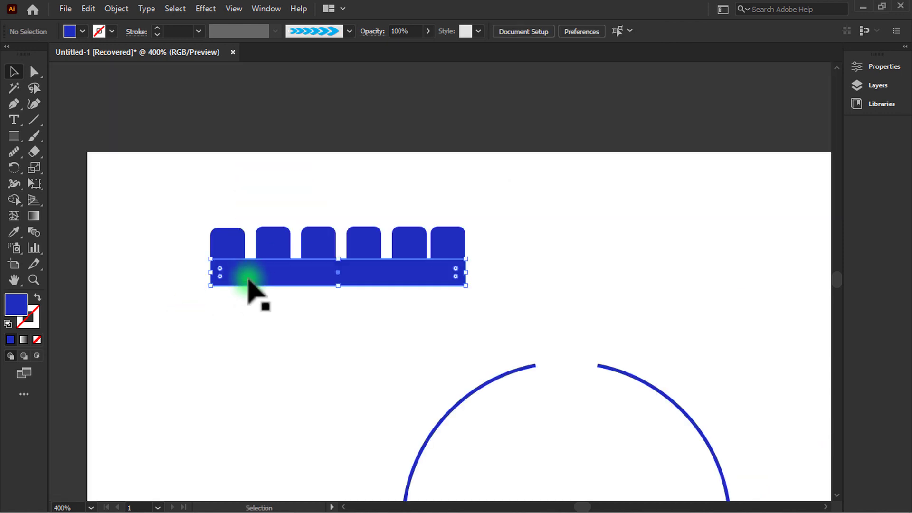
scroll(250, 285, "up", 2, "alt")
left_click_drag(549, 280, 687, 280)
left_click_drag(519, 233, 648, 240)
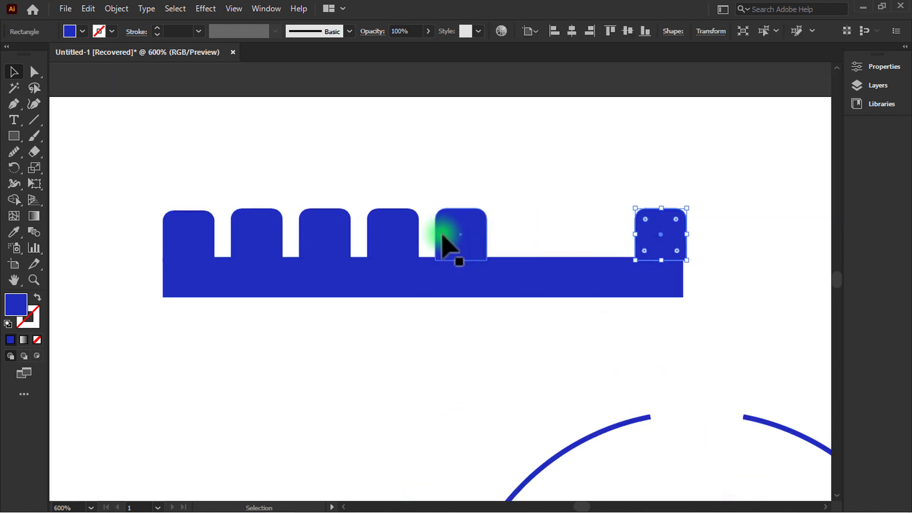
left_click(665, 283)
left_click_drag(688, 284, 627, 283)
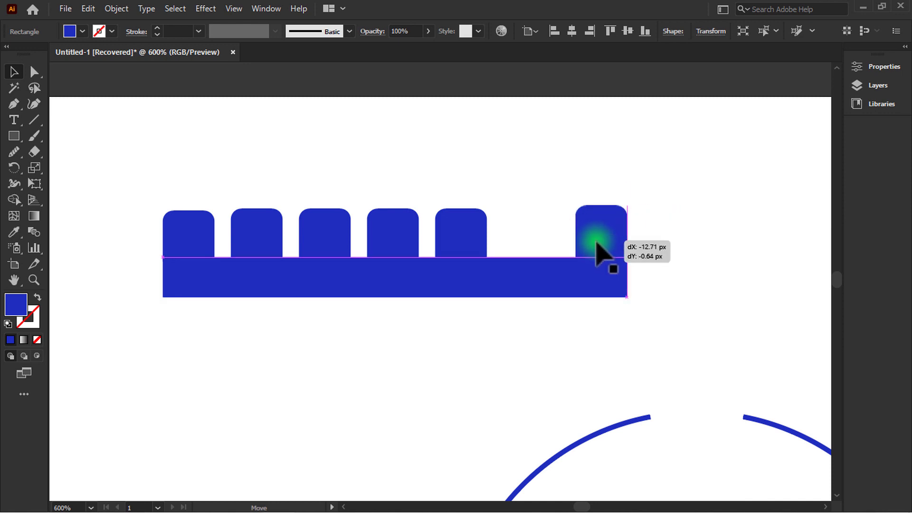
left_click_drag(658, 240, 599, 242)
Distribute the six tabs evenly, align them level, and lower them onto the bar.
left_click_drag(157, 228, 637, 238)
left_click(611, 48)
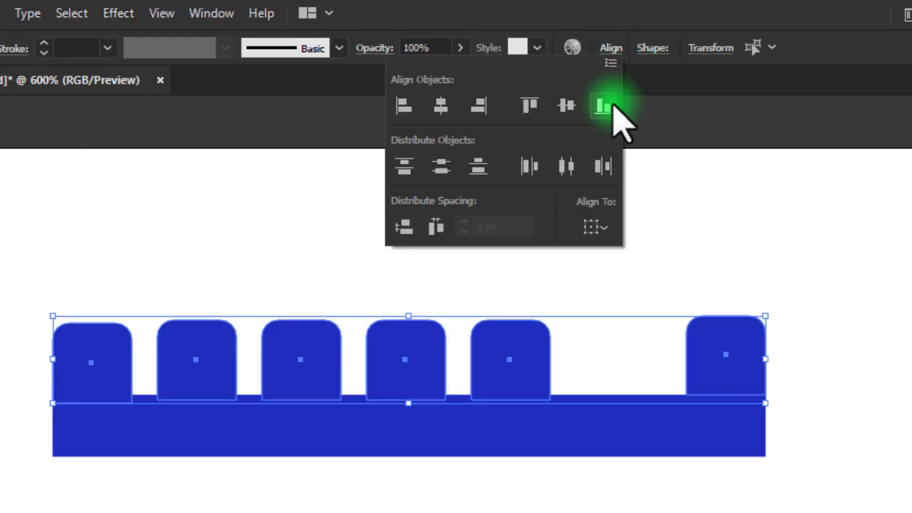
left_click(566, 166)
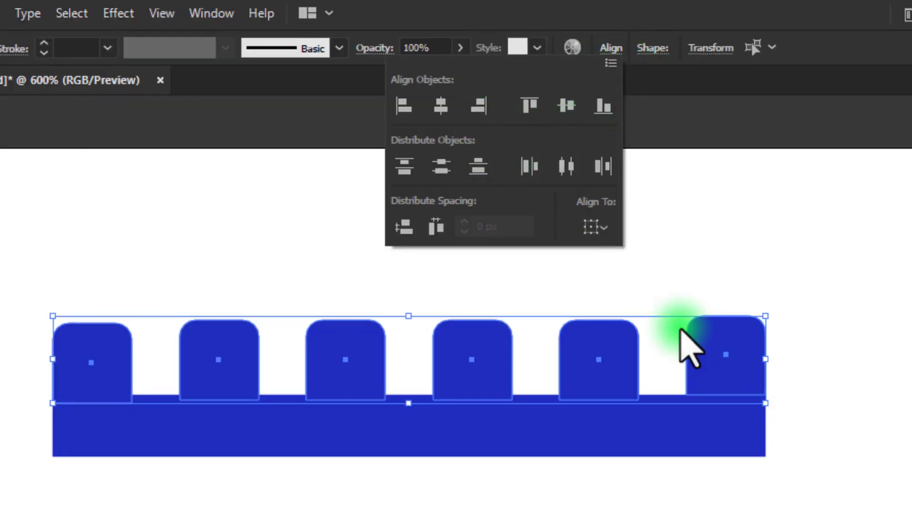
left_click(565, 106)
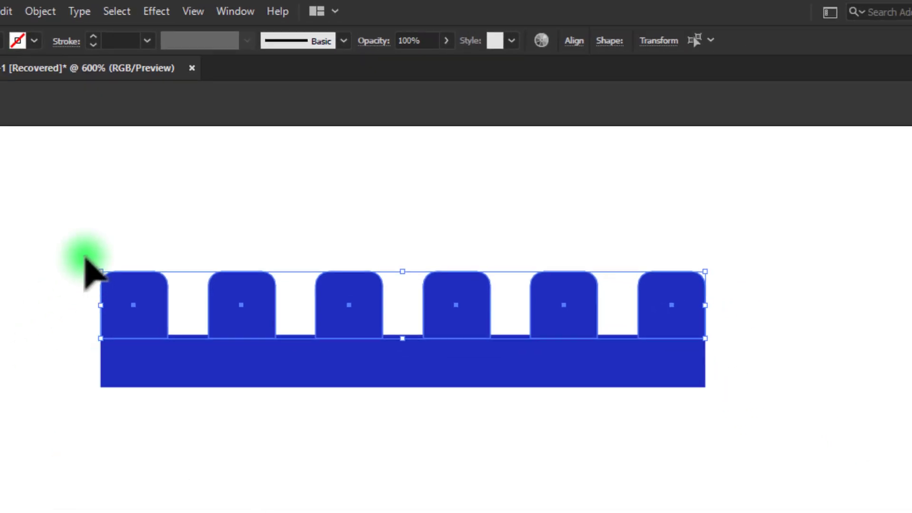
left_click_drag(123, 184, 679, 233)
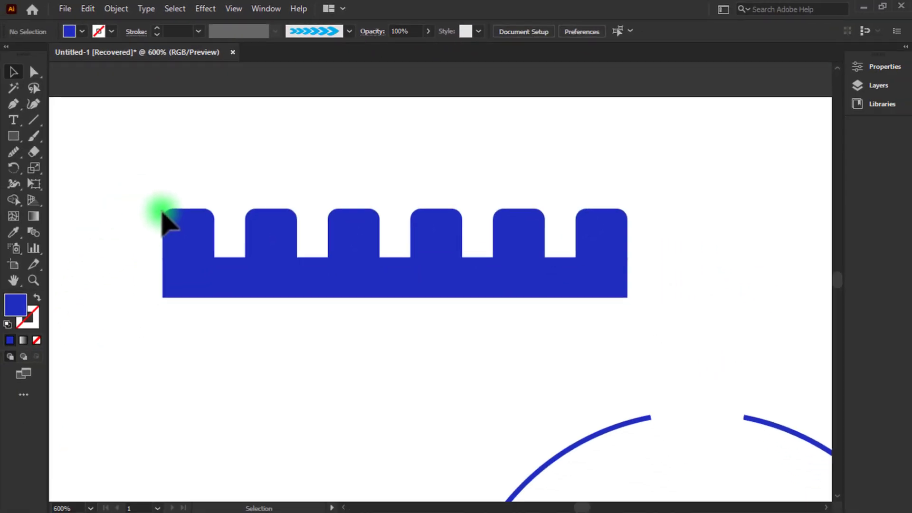
key("ctrl+shift+F9")
left_click_drag(616, 235, 617, 252)
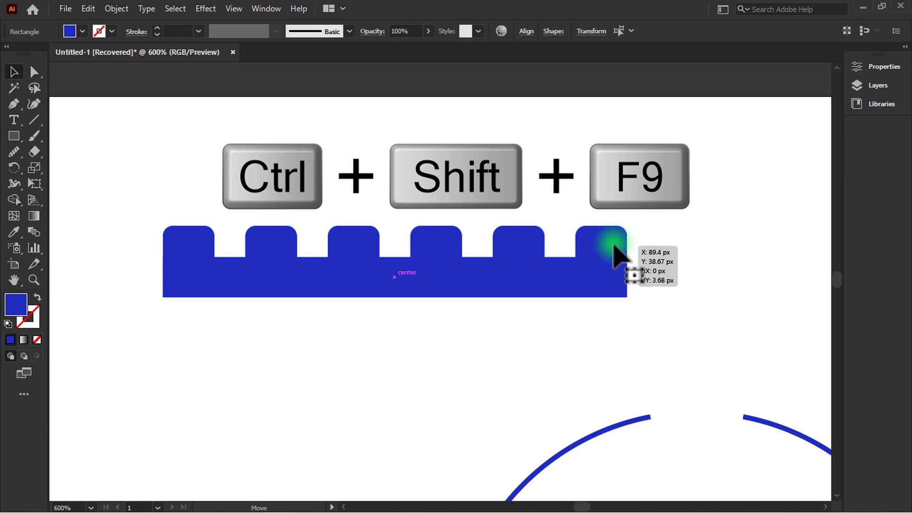
left_click_drag(147, 204, 691, 319)
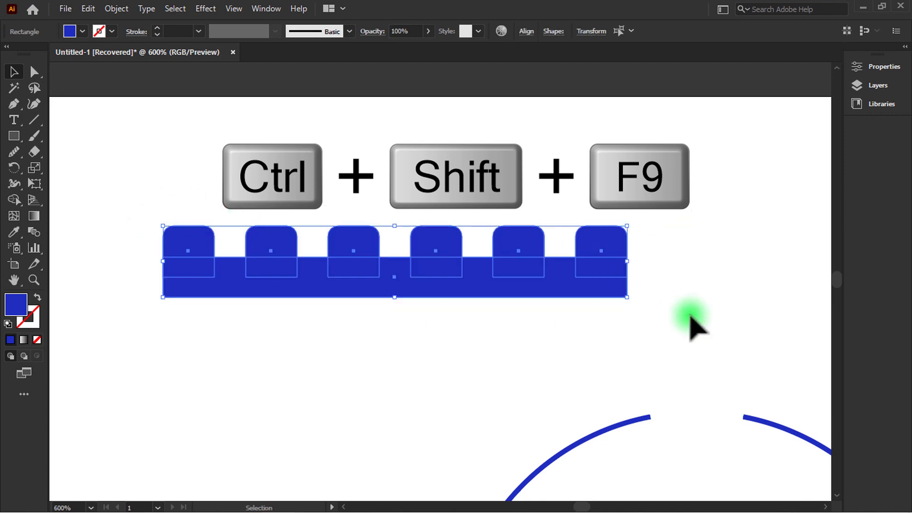
Unite the bar and tabs with Pathfinder and save the shape as a new Art Brush.
key("ctrl+shift+F9")
key("F5")
left_click(648, 396)
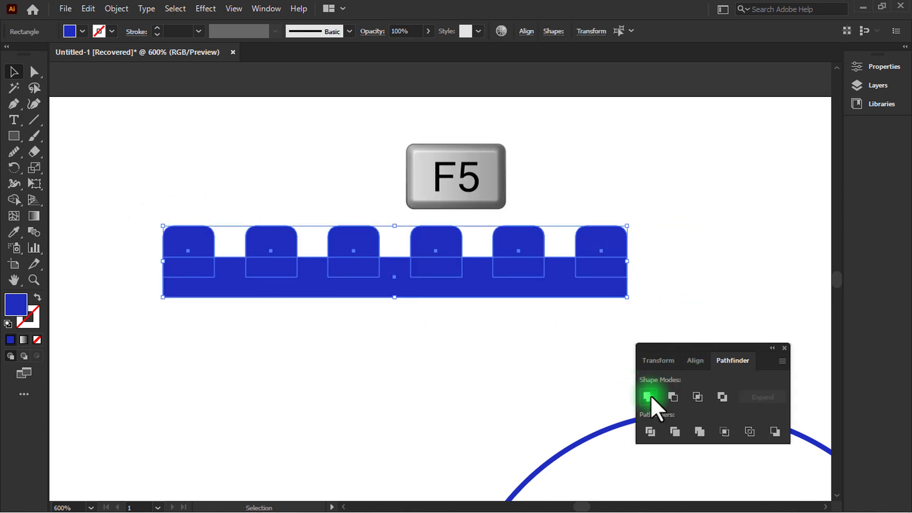
left_click_drag(418, 235, 620, 247)
left_click(712, 283)
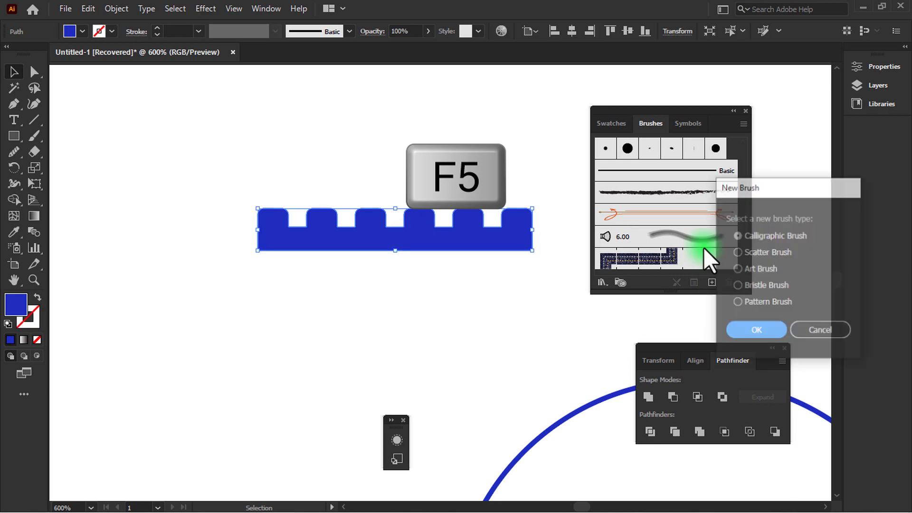
left_click(738, 269)
left_click(754, 328)
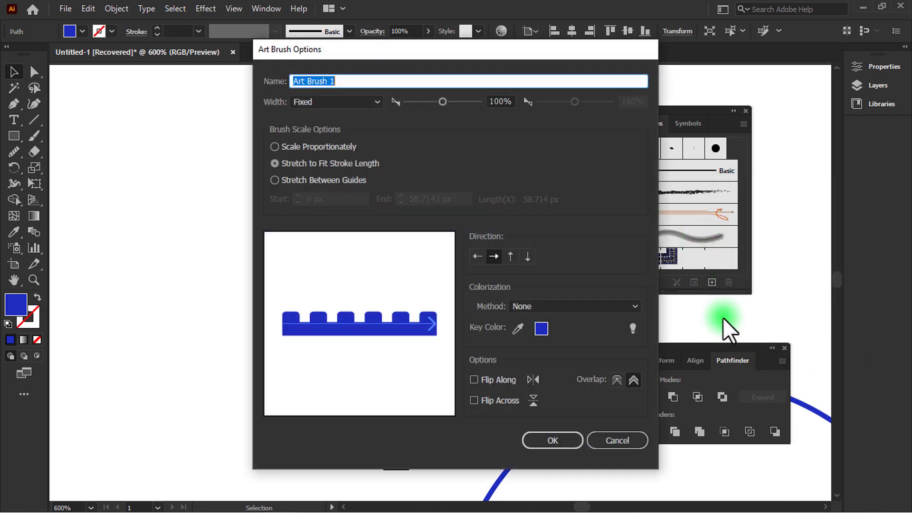
left_click(535, 440)
Apply the toothed brush to the left, right and bottom arcs.
scroll(235, 312, "down", 2)
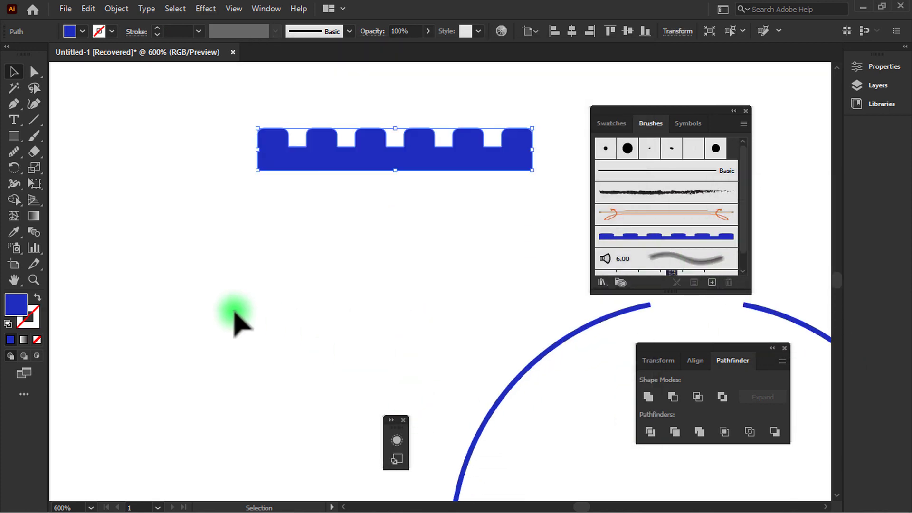
scroll(234, 312, "down", 3)
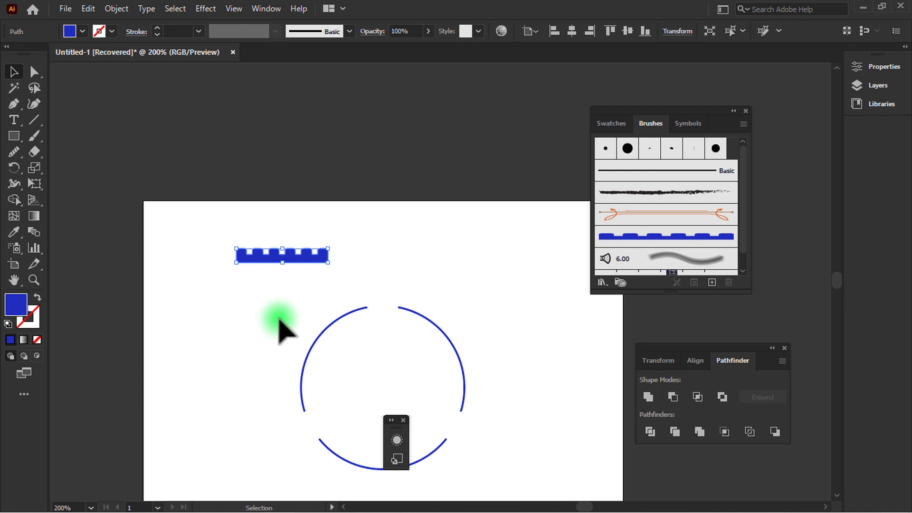
left_click(309, 351)
left_click(704, 236)
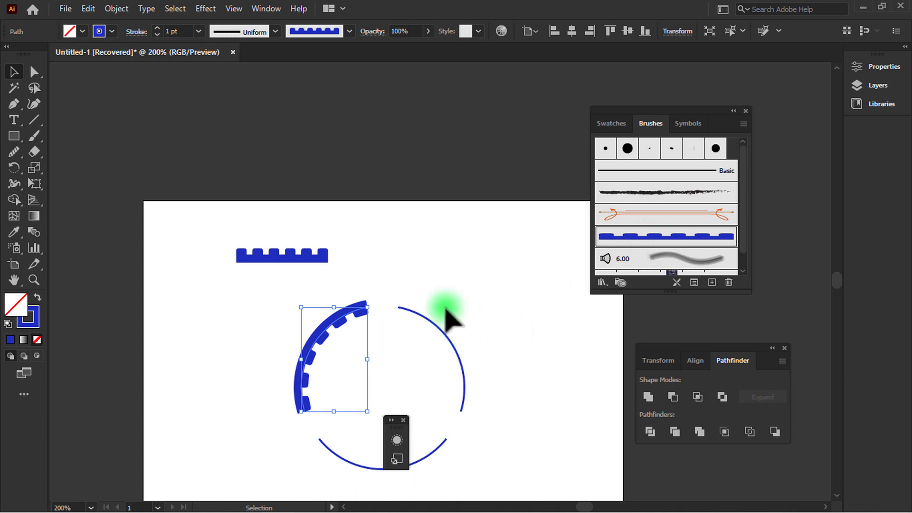
left_click(450, 352)
left_click(687, 236)
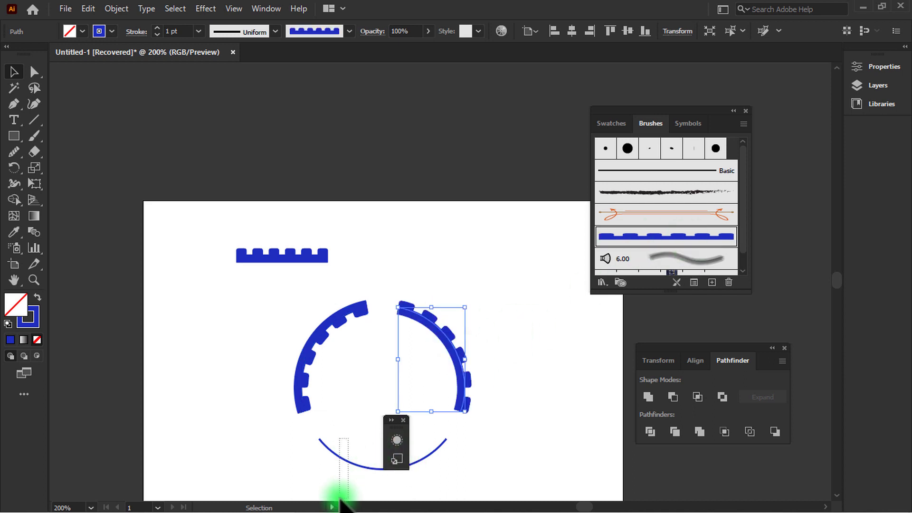
left_click_drag(341, 500, 342, 502)
left_click(667, 242)
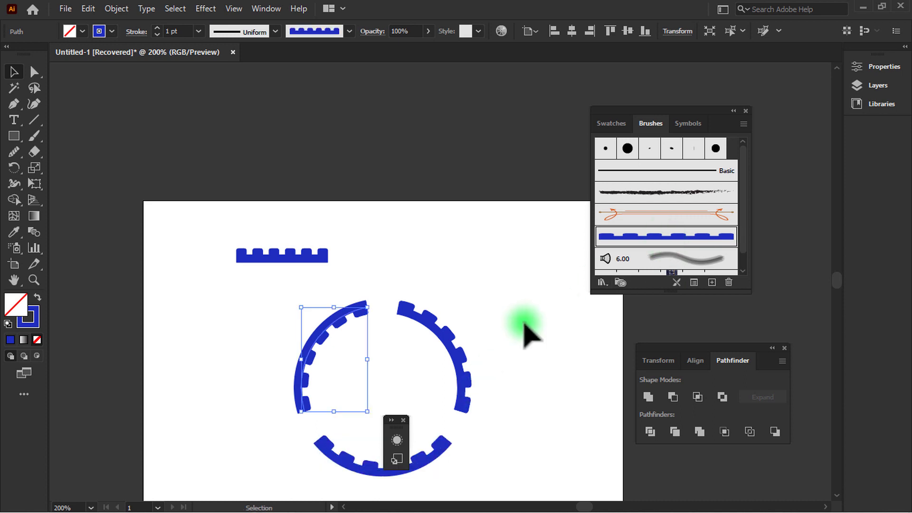
left_click(326, 333)
Reverse the toothed brush's direction and update the arcs already using it.
double_click(702, 242)
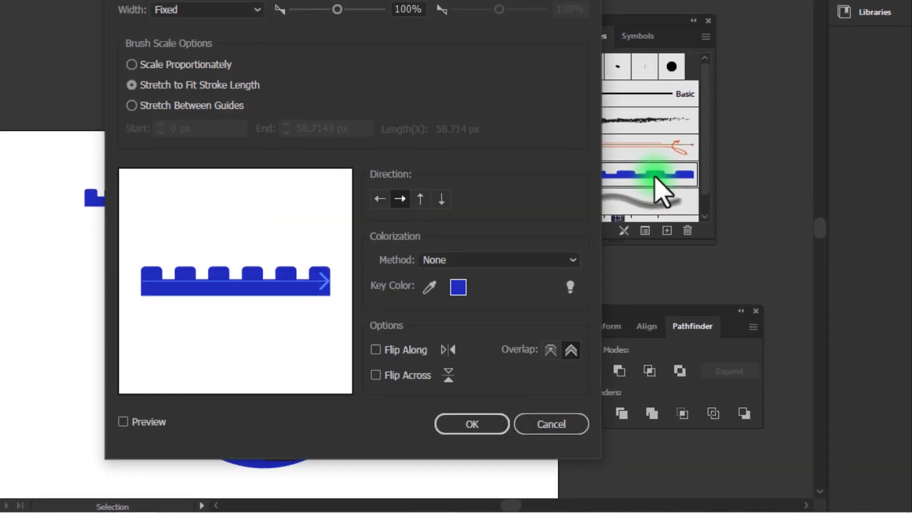
left_click(380, 198)
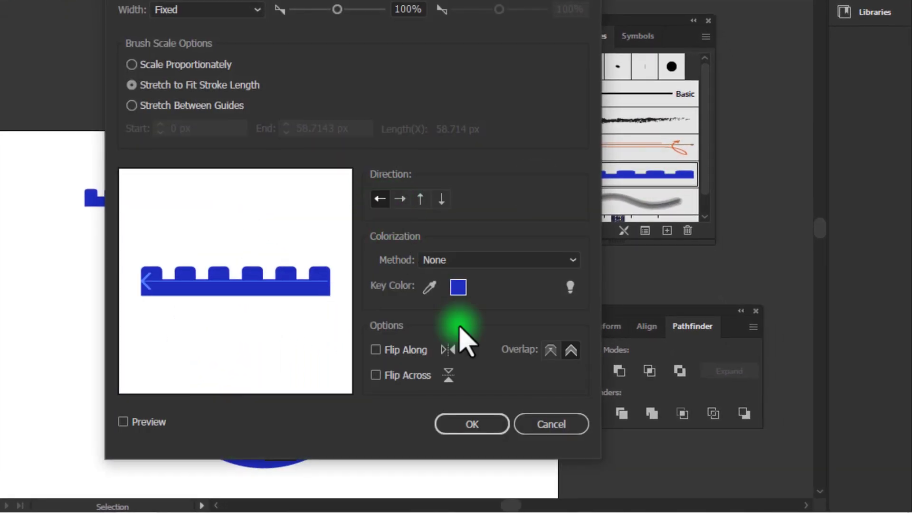
left_click(472, 426)
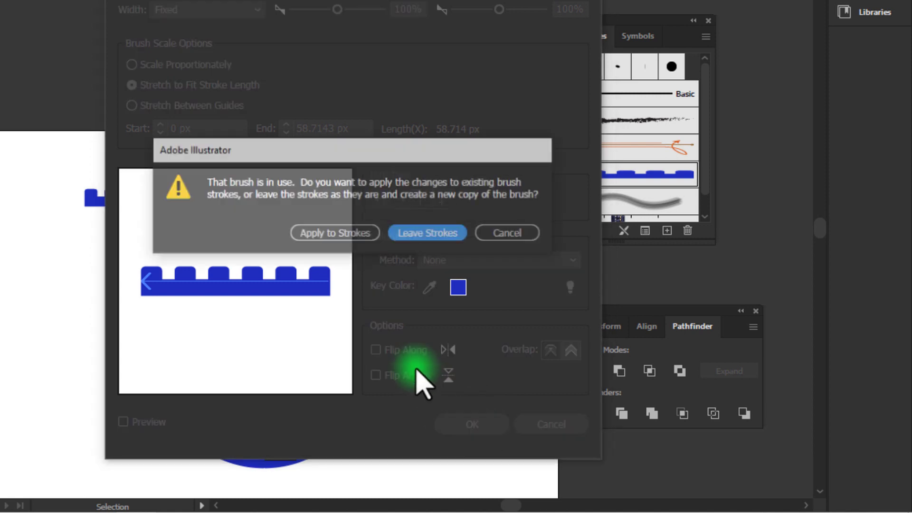
left_click(361, 233)
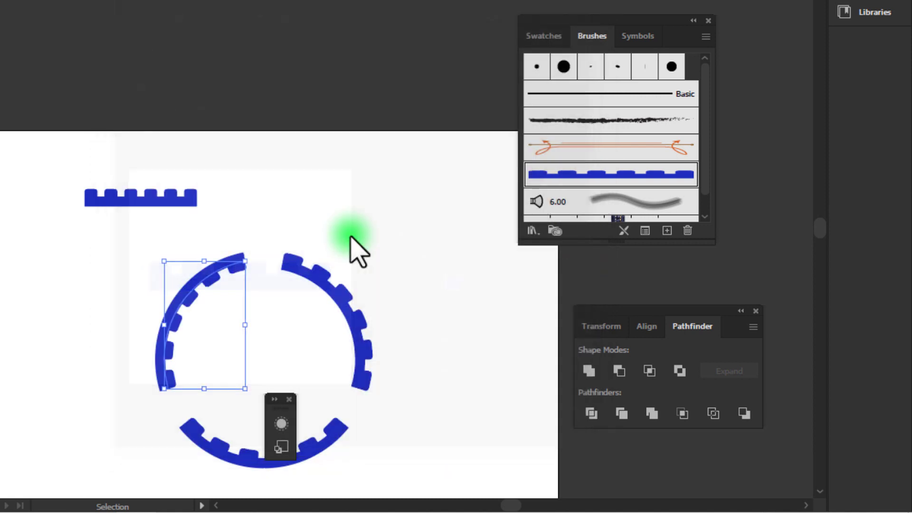
left_click(430, 296)
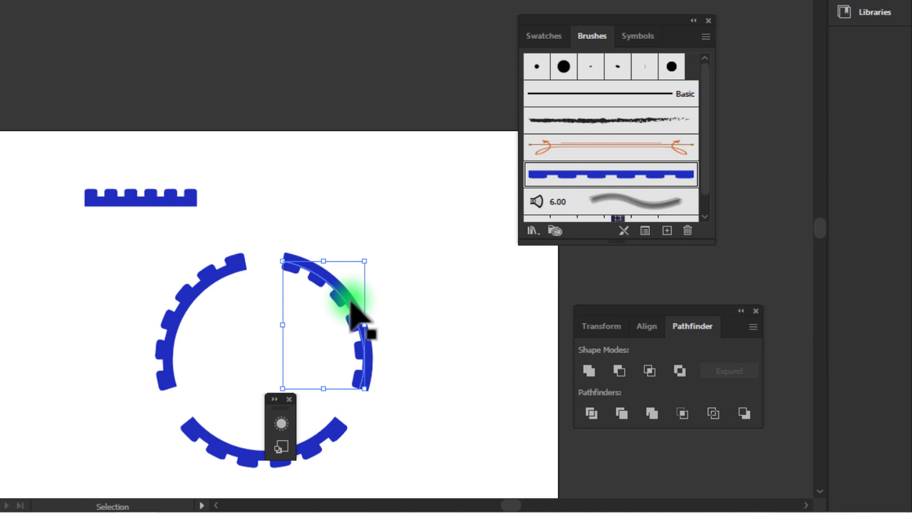
Save a reversed brush copy, leaving existing strokes, and apply it to the right arc.
double_click(562, 183)
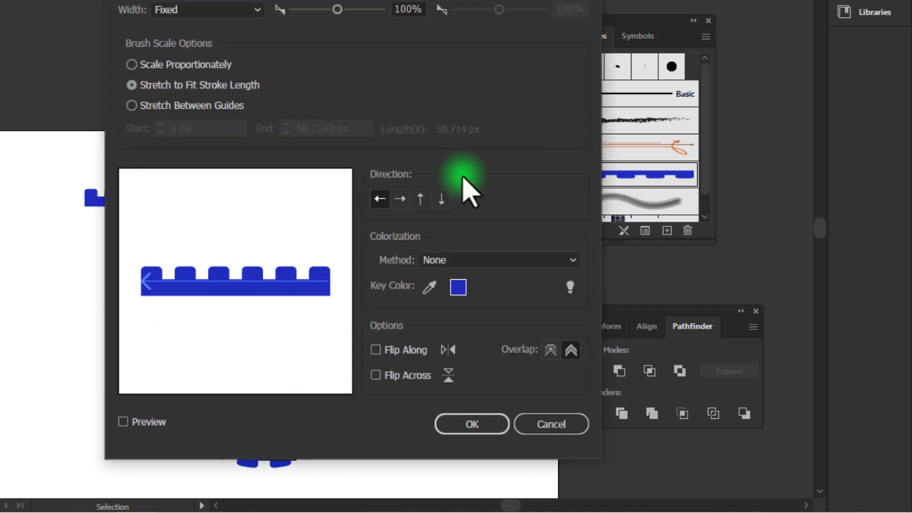
left_click(400, 199)
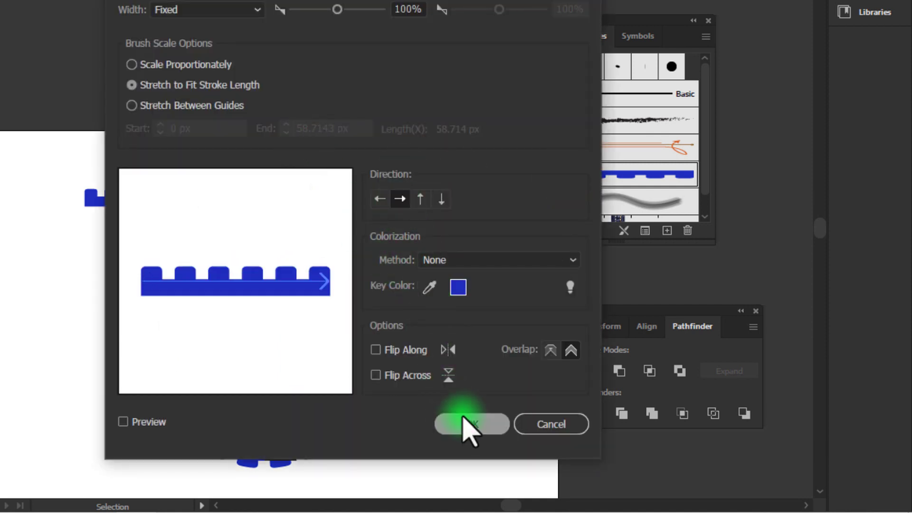
left_click(464, 424)
left_click(408, 237)
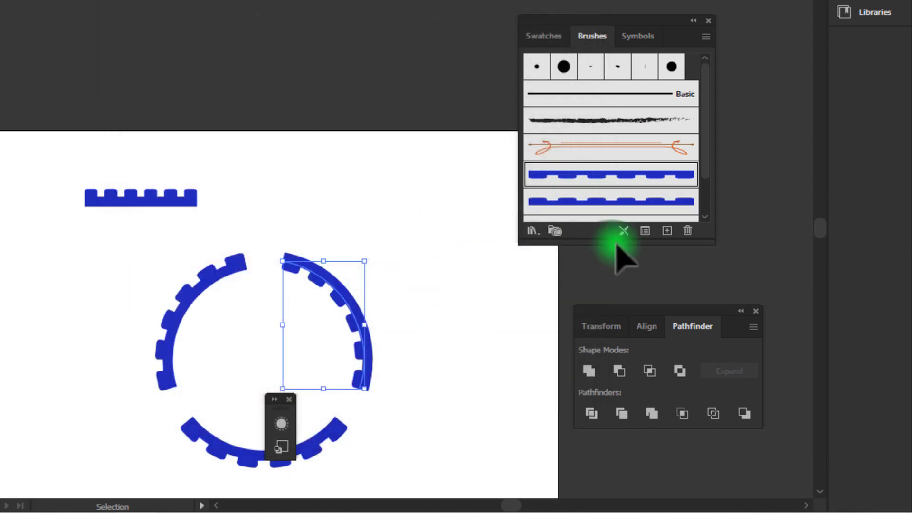
left_click(652, 196)
left_click(427, 380)
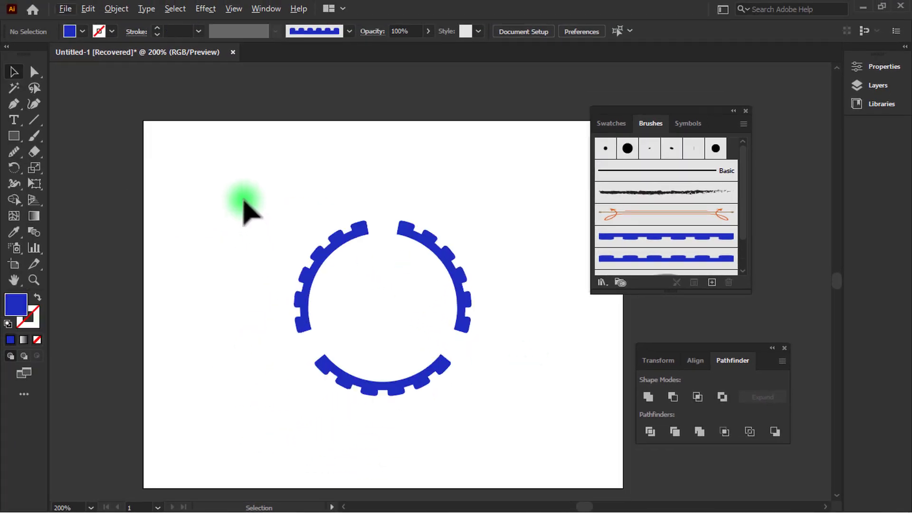
left_click_drag(244, 202, 518, 394)
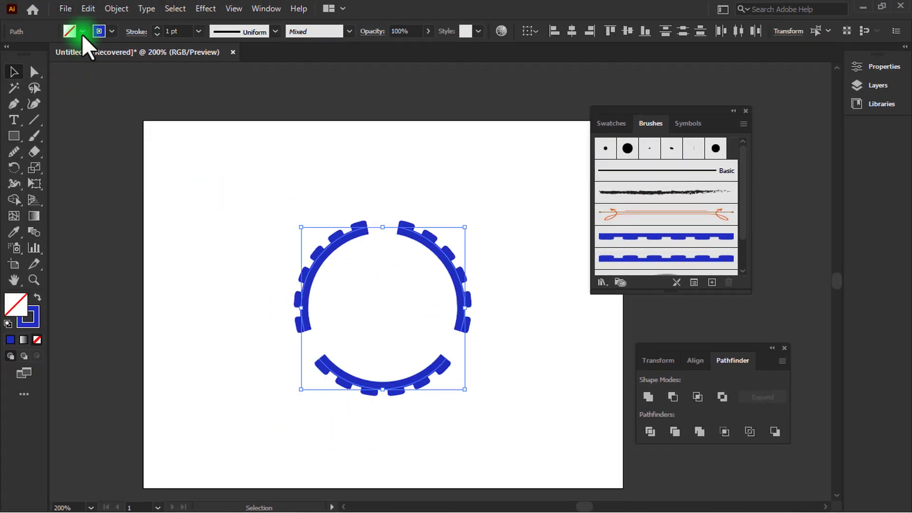
Expand the brushed arcs' appearance and draw a large circle over the gear.
left_click(116, 8)
left_click(157, 164)
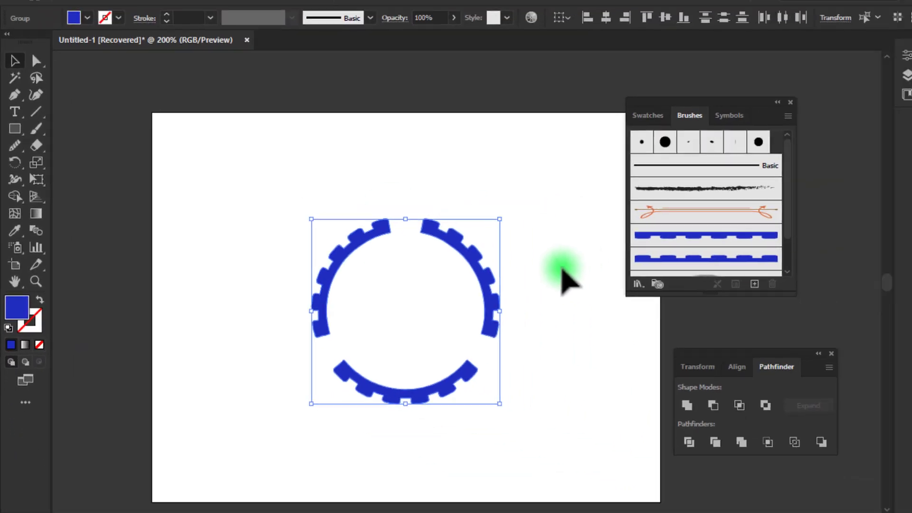
left_click(562, 269)
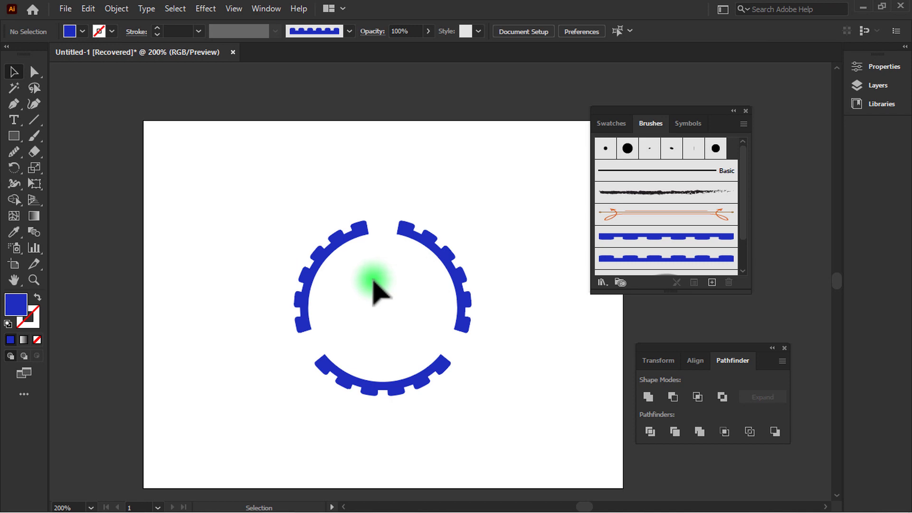
left_click(14, 137)
left_click(59, 168)
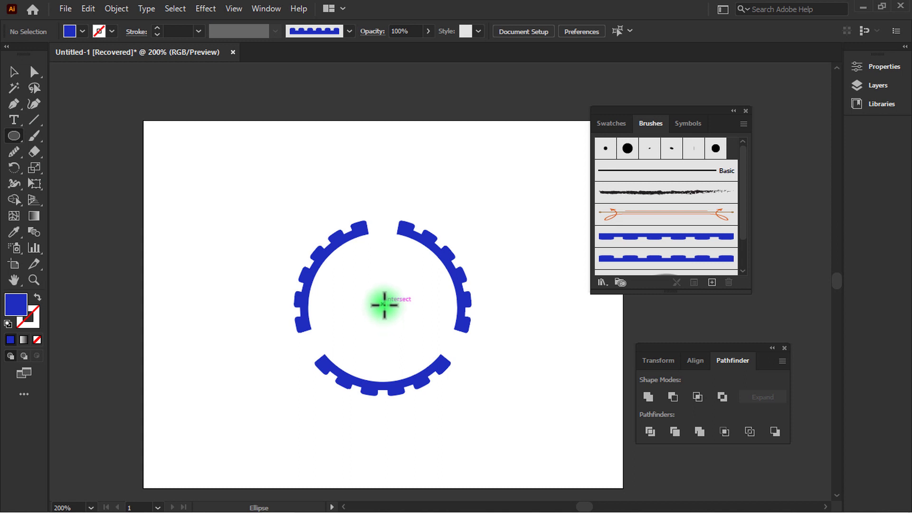
left_click_drag(384, 304, 519, 366)
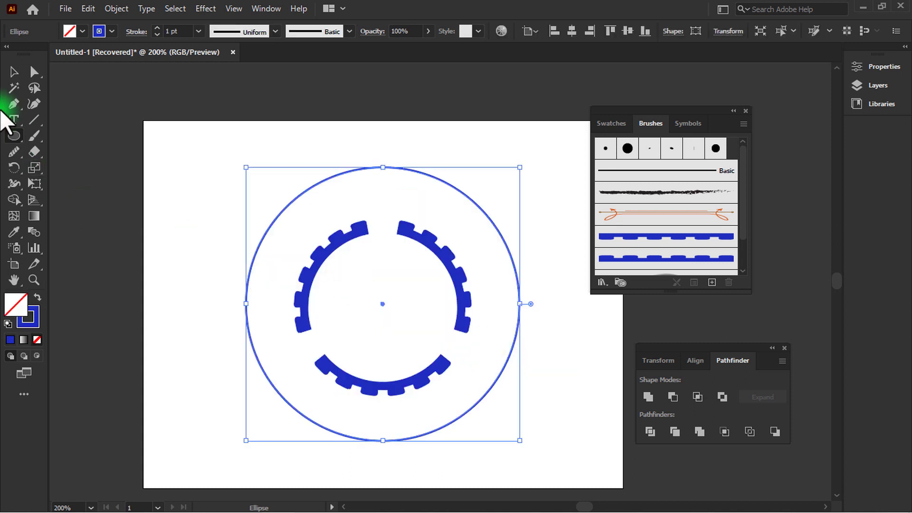
Centre the gear vertically with the circle and shrink the circle around it.
left_click(17, 71)
left_click(184, 214)
left_click(328, 240)
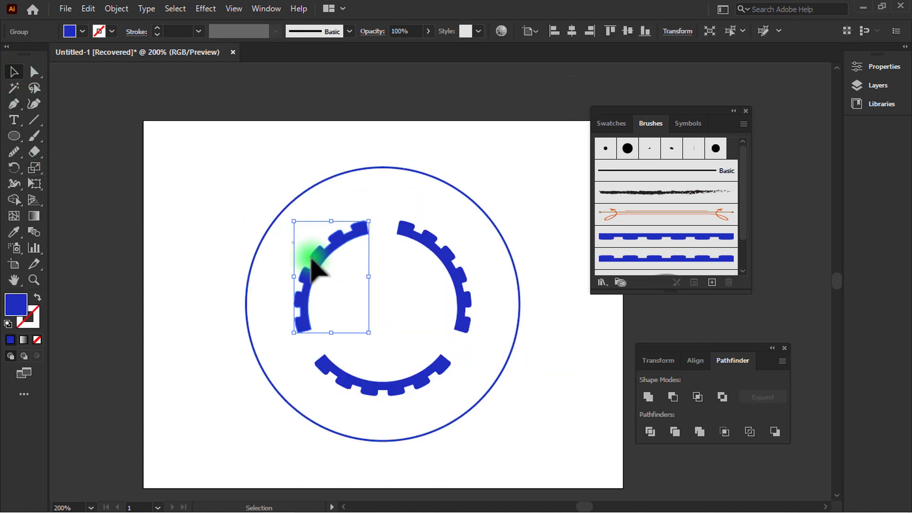
left_click(444, 300, "shift")
left_click(342, 320)
left_click(456, 278)
left_click(517, 248, "shift")
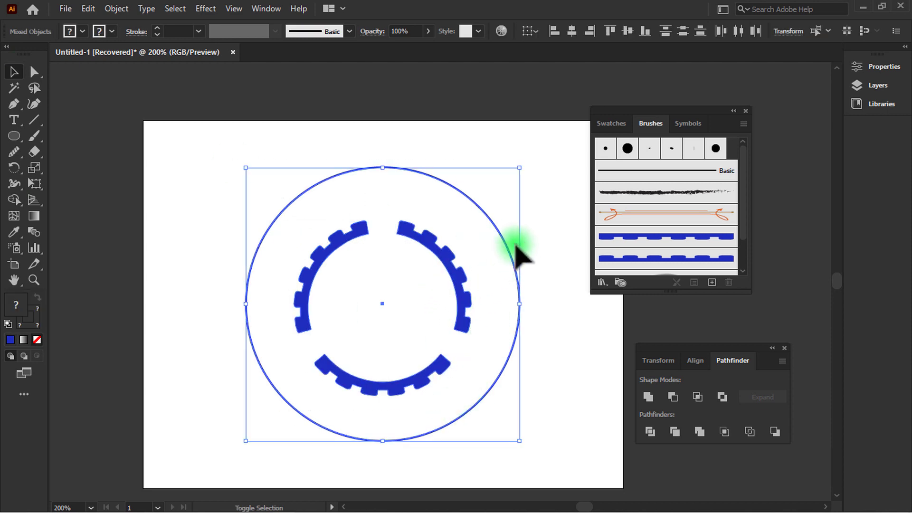
left_click(627, 31)
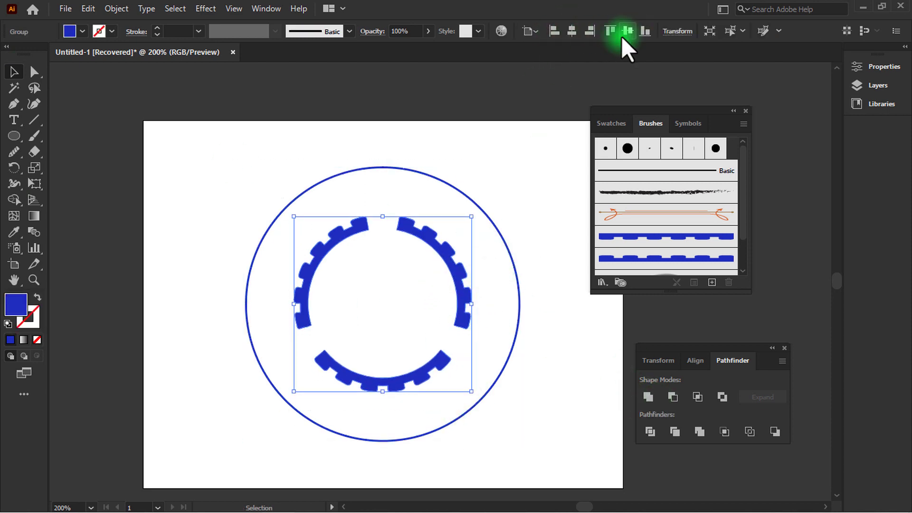
left_click_drag(519, 167, 493, 192)
left_click(509, 184)
Draw a tall rectangle across the ring's middle and subtract it with Minus Front.
left_click(20, 136)
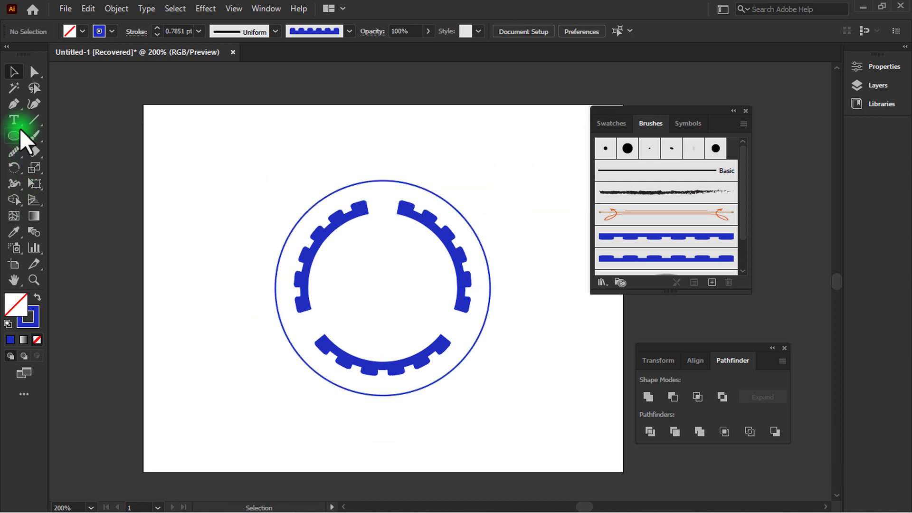
left_click(81, 135)
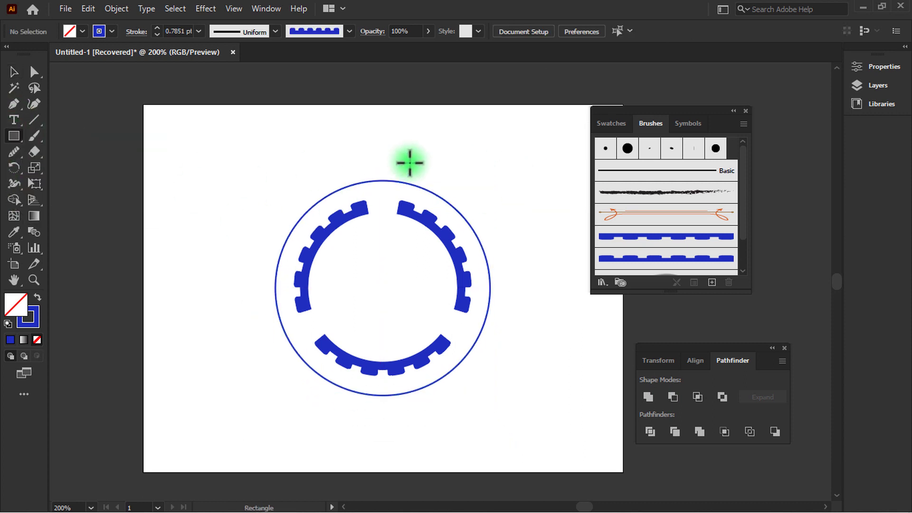
left_click_drag(354, 155, 411, 408)
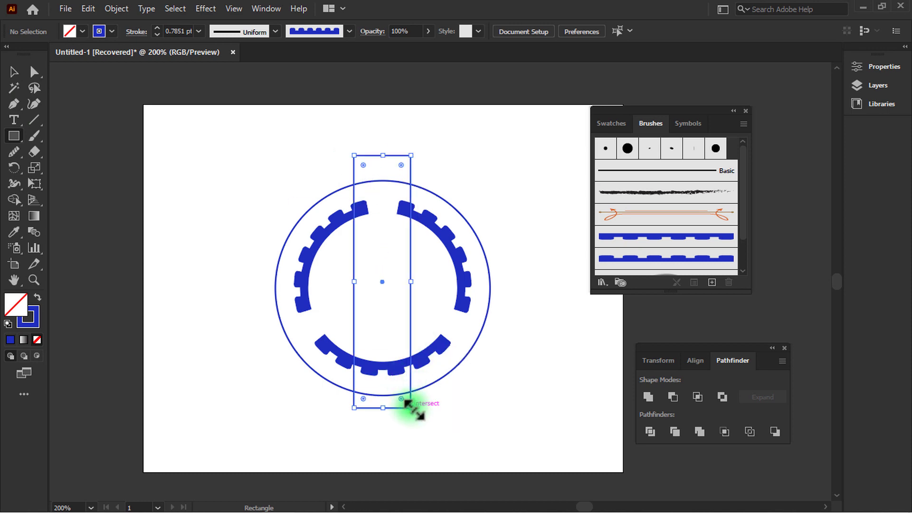
left_click_drag(412, 282, 429, 282)
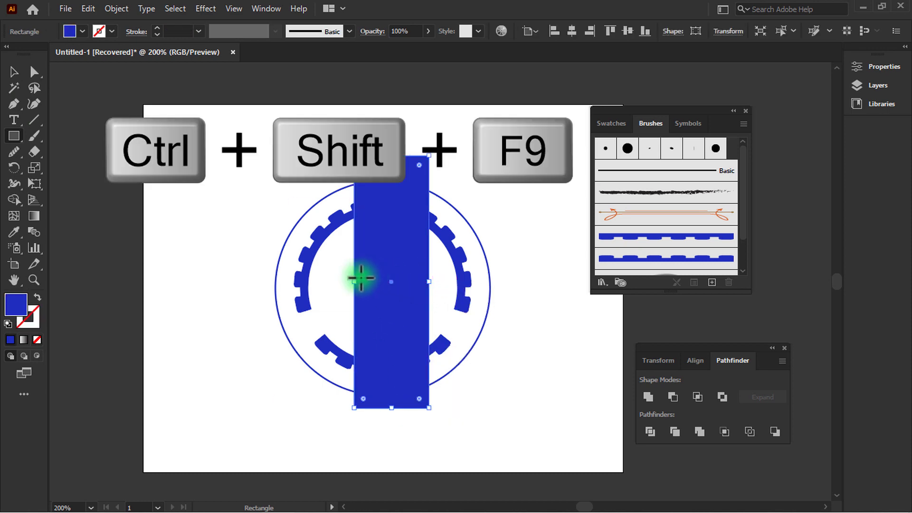
left_click_drag(354, 282, 343, 282)
left_click(572, 31)
left_click(14, 71)
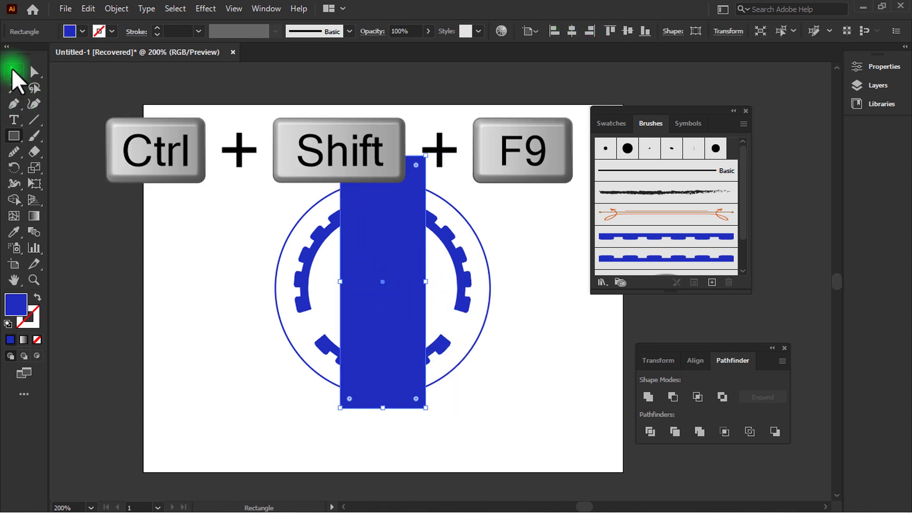
left_click(181, 290)
key("ctrl+a")
left_click(672, 397)
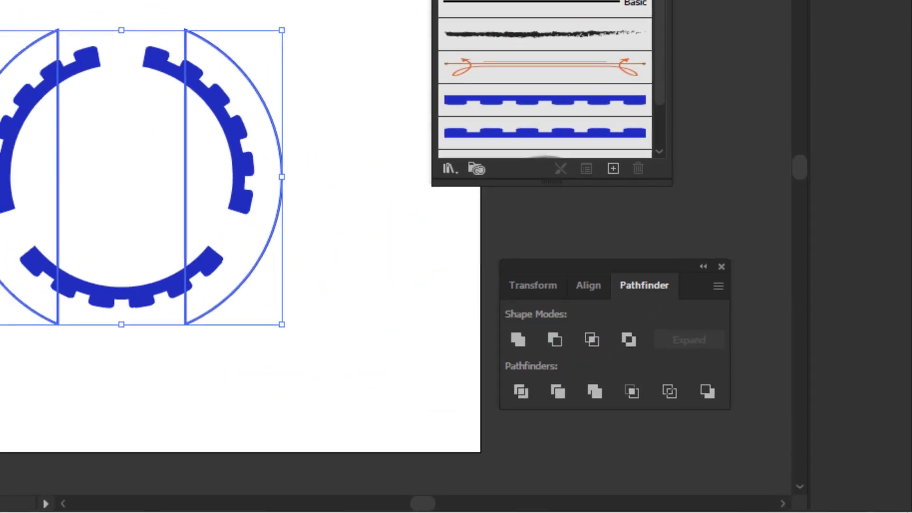
Delete the straight vertical edges left on the cut ring pieces.
left_click(34, 72)
left_click(423, 293)
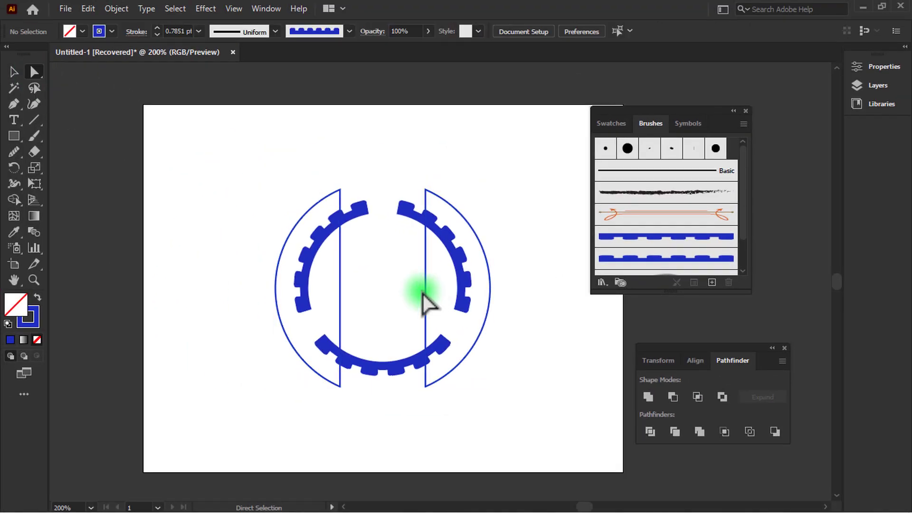
left_click(426, 294)
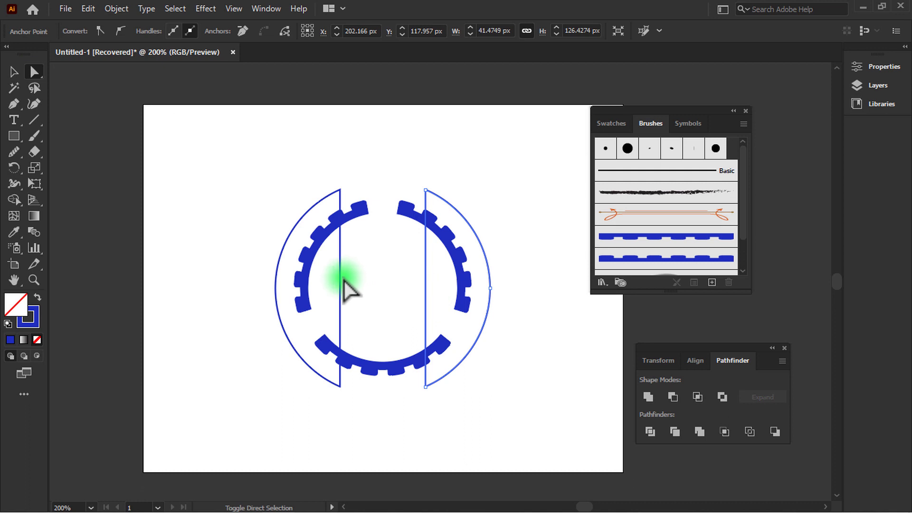
left_click(340, 280, "shift")
left_click(340, 281, "shift")
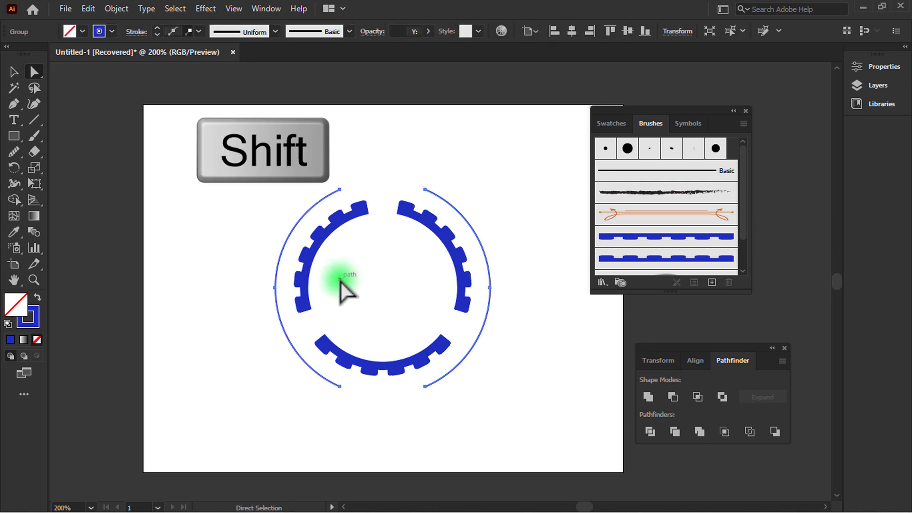
left_click(14, 72)
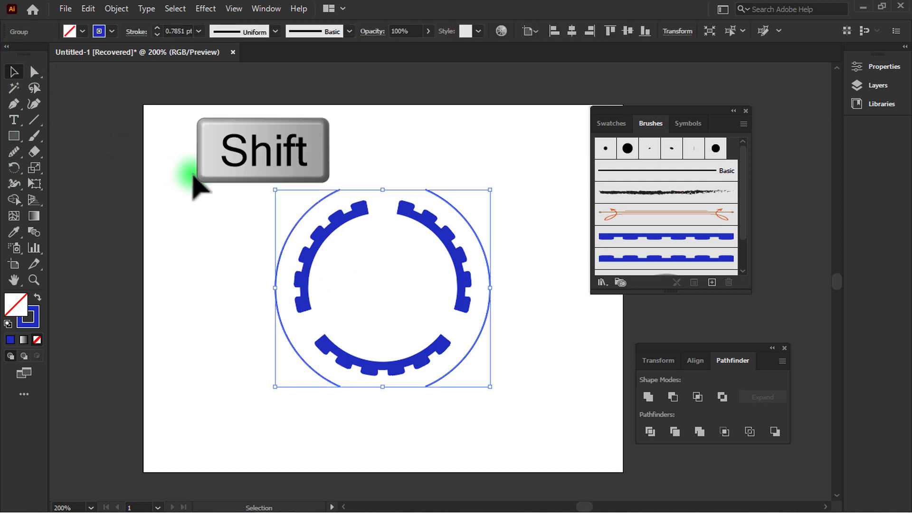
left_click(207, 186)
scroll(247, 267, "down", 1)
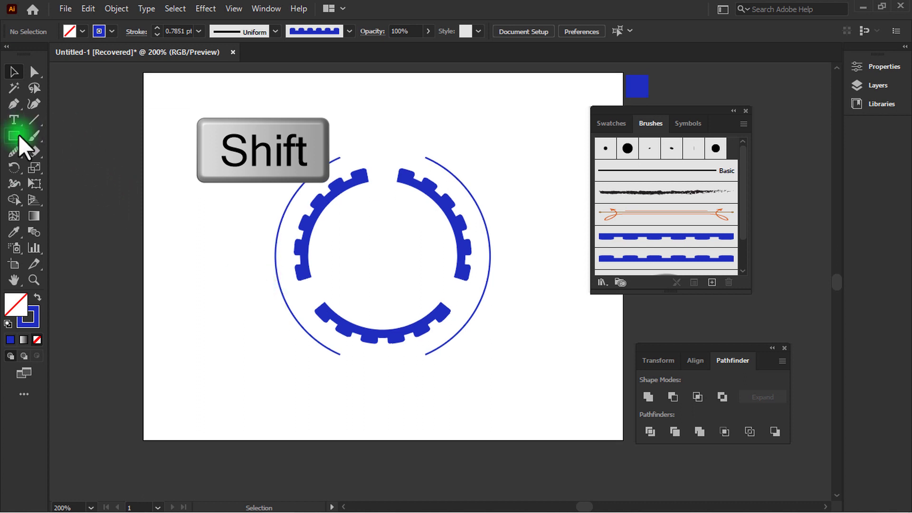
Draw a small circle below-left of the ring, filled solid blue with no outline.
left_click_drag(19, 135, 61, 172)
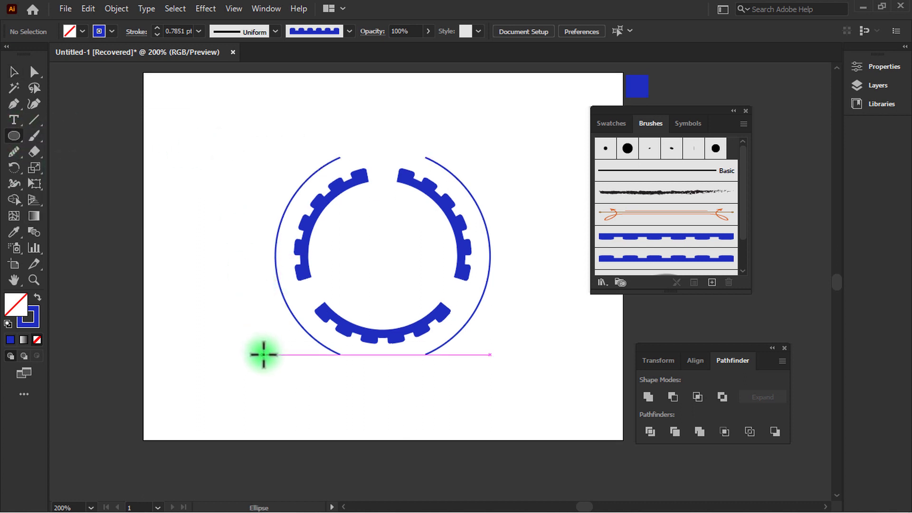
left_click_drag(233, 367, 278, 391)
key("shift+x")
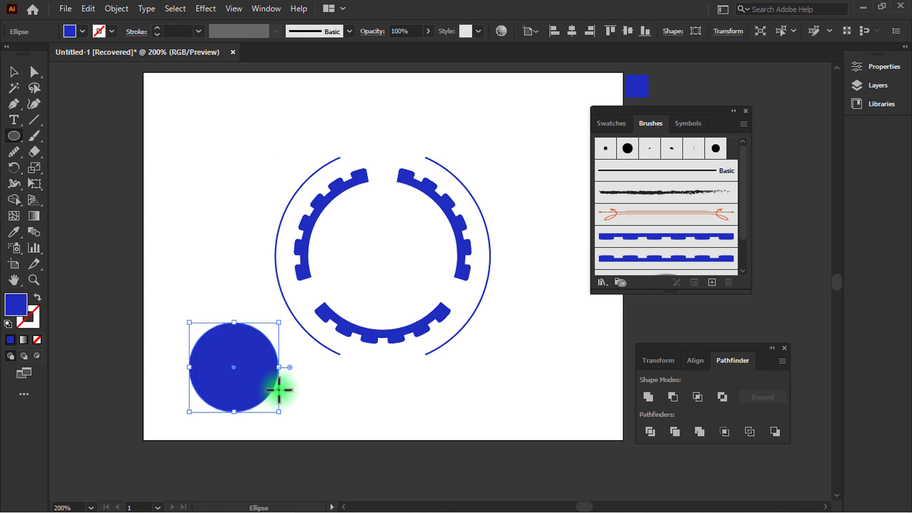
Convert the circle's anchors to corners, move it upper left, and squeeze it into a narrow leaf.
left_click(34, 71)
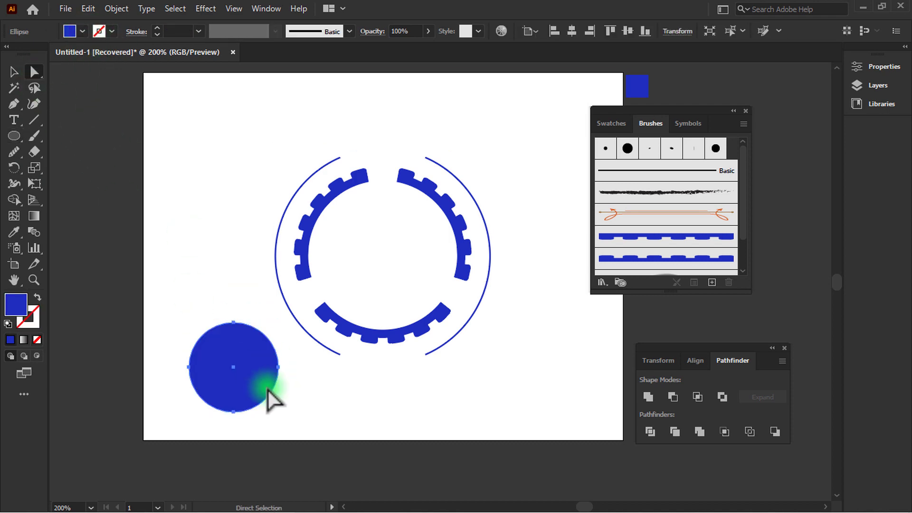
left_click_drag(220, 306, 246, 443)
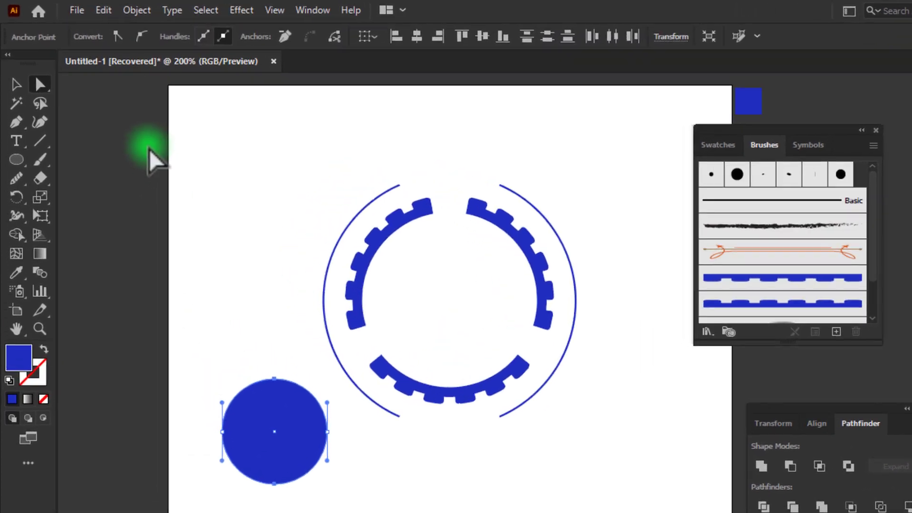
left_click(125, 32)
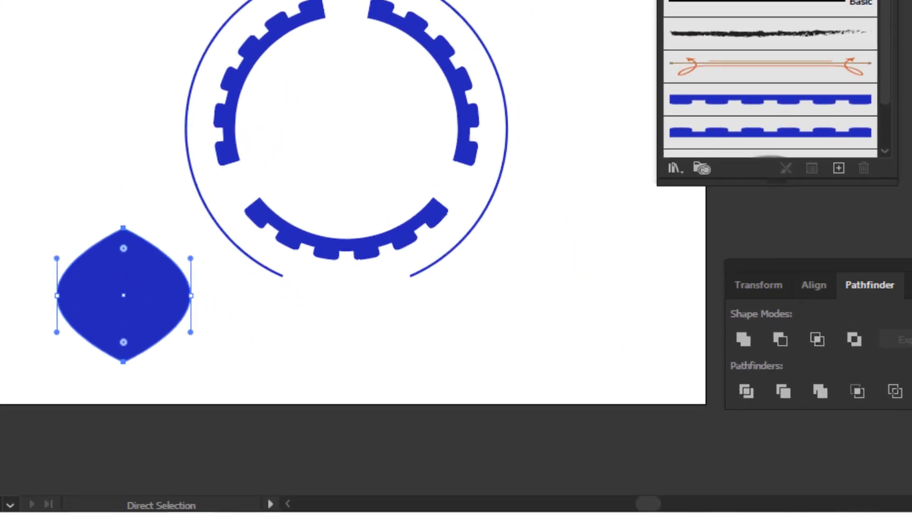
key("v")
left_click_drag(153, 315, 126, 138)
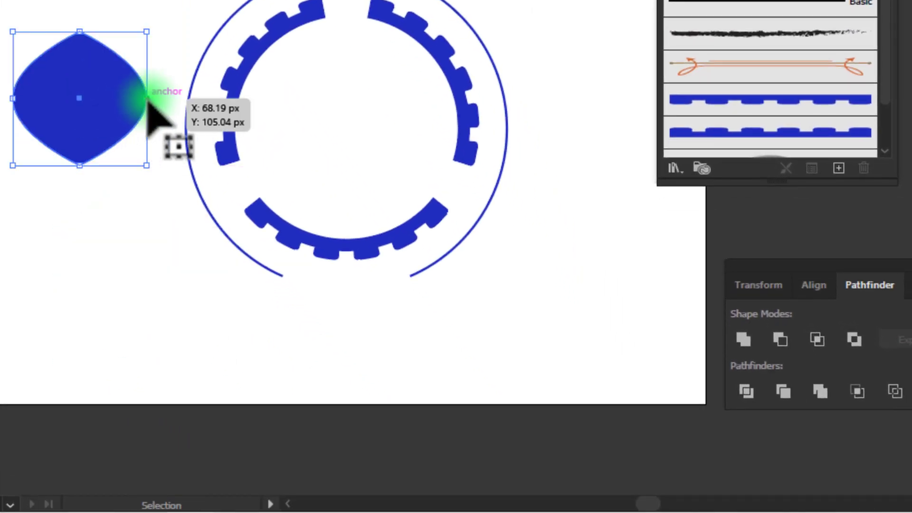
mouse_move(143, 99)
left_mouse_down()
mouse_move(118, 102)
mouse_move(199, 227)
left_mouse_up()
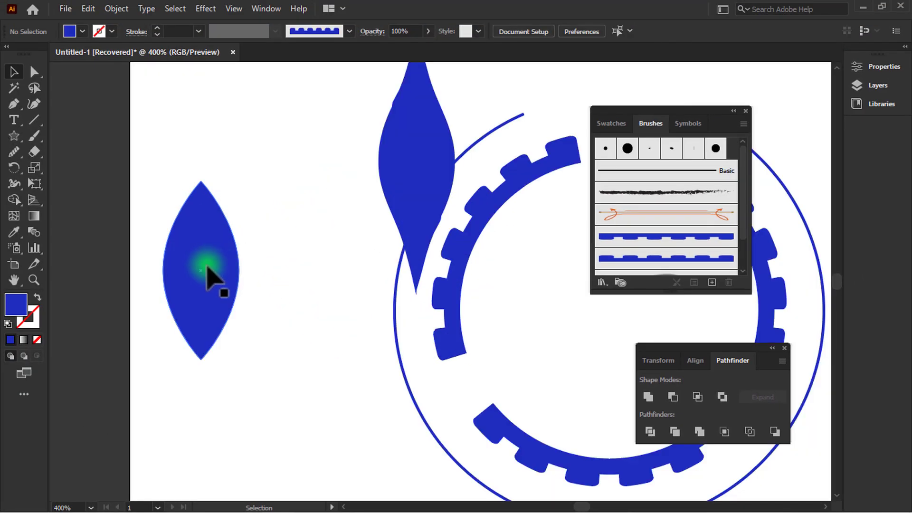
Duplicate the leaf and stretch and stack the copies into a tall column.
mouse_move(209, 271)
left_mouse_down()
mouse_move(261, 316)
mouse_move(218, 357)
left_mouse_up()
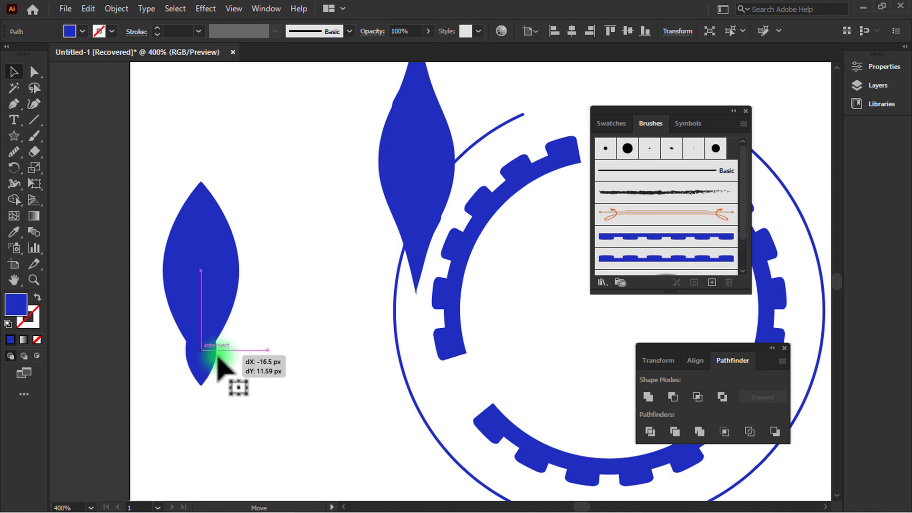
left_click(252, 348)
left_click_drag(209, 363, 205, 189)
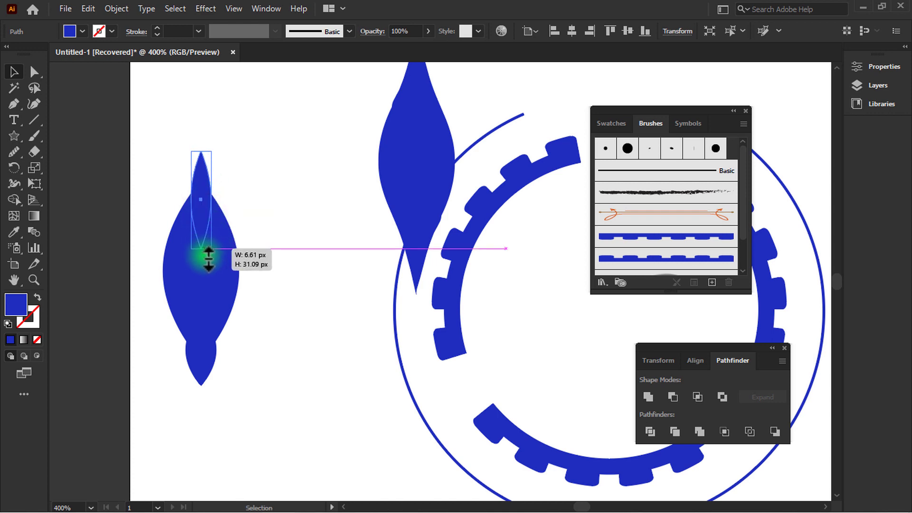
mouse_move(206, 228)
left_mouse_down()
mouse_move(207, 289)
mouse_move(201, 254)
left_mouse_up()
left_click(217, 360)
left_click(203, 365)
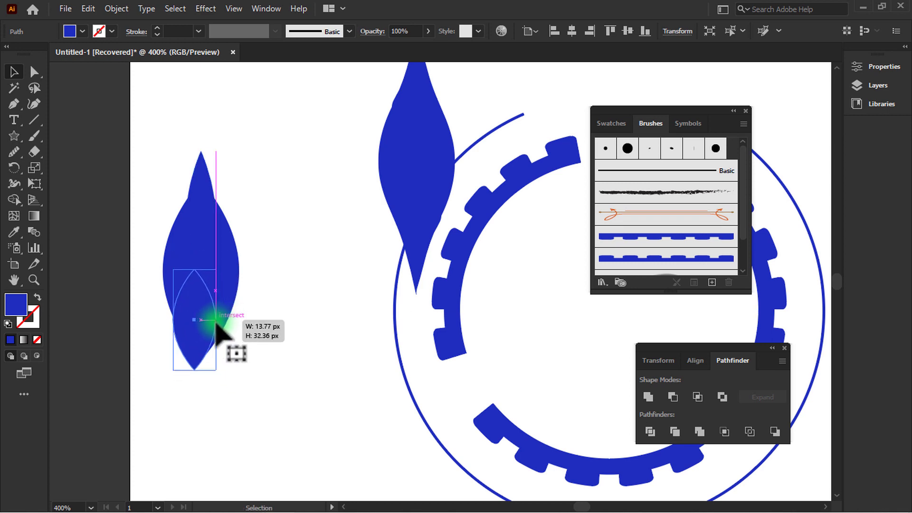
left_click_drag(204, 343, 208, 355)
left_click_drag(204, 284, 203, 228)
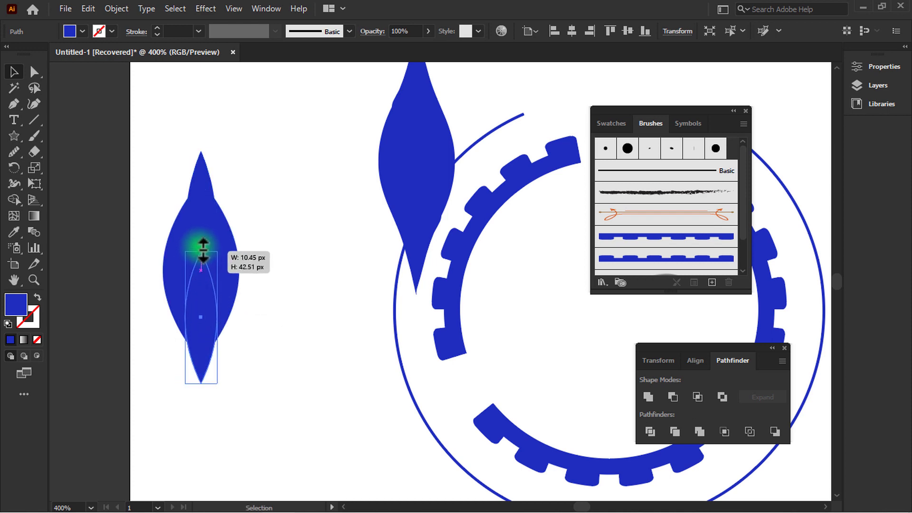
Unite the leaf pieces in Pathfinder and round off the merged leaf's corner anchors.
left_click_drag(153, 174, 237, 384)
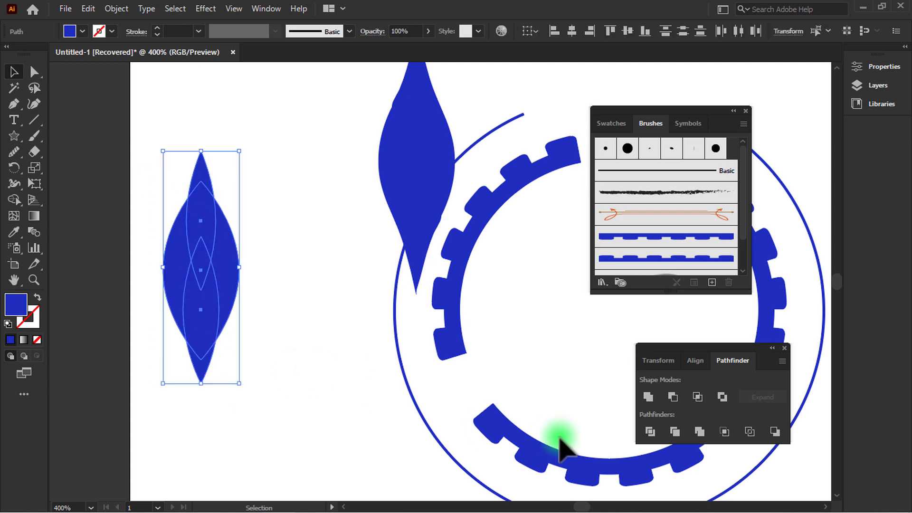
left_click(648, 396)
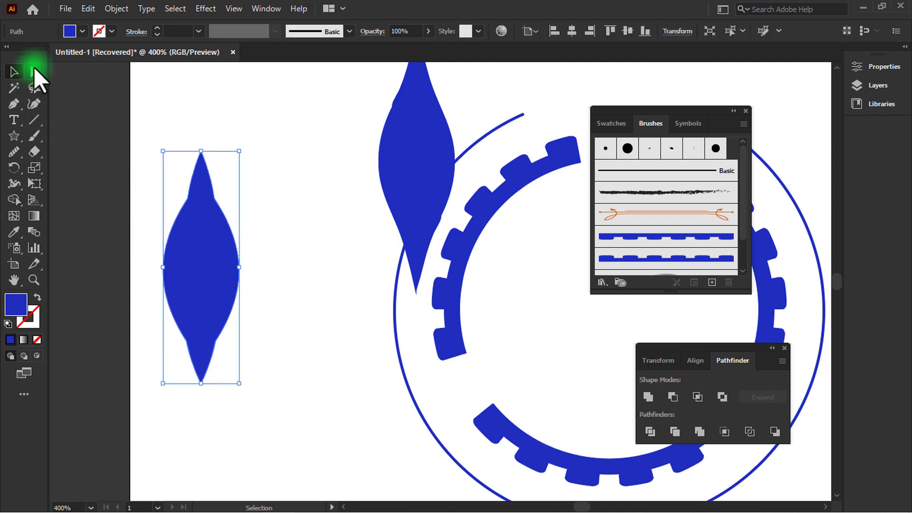
left_click(35, 71)
left_click(241, 353, "shift")
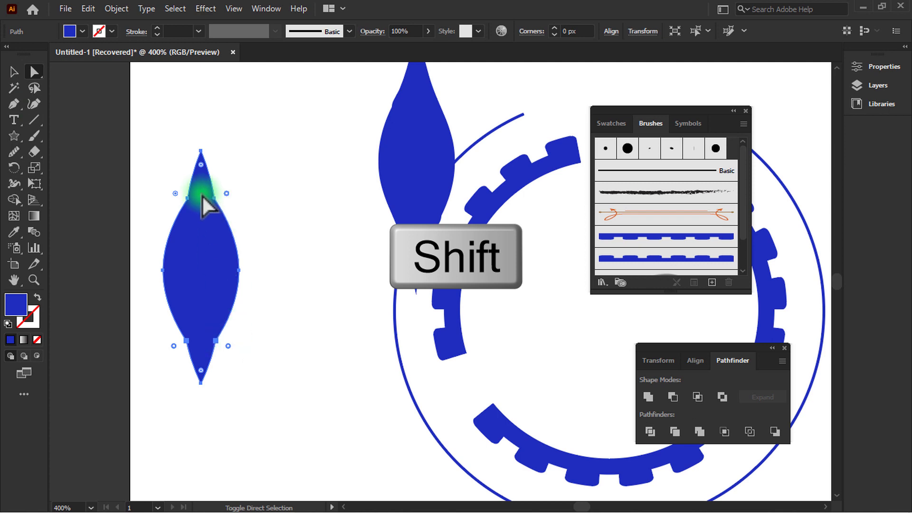
mouse_move(235, 354)
left_mouse_down()
mouse_move(575, 505)
mouse_move(359, 371)
left_mouse_up()
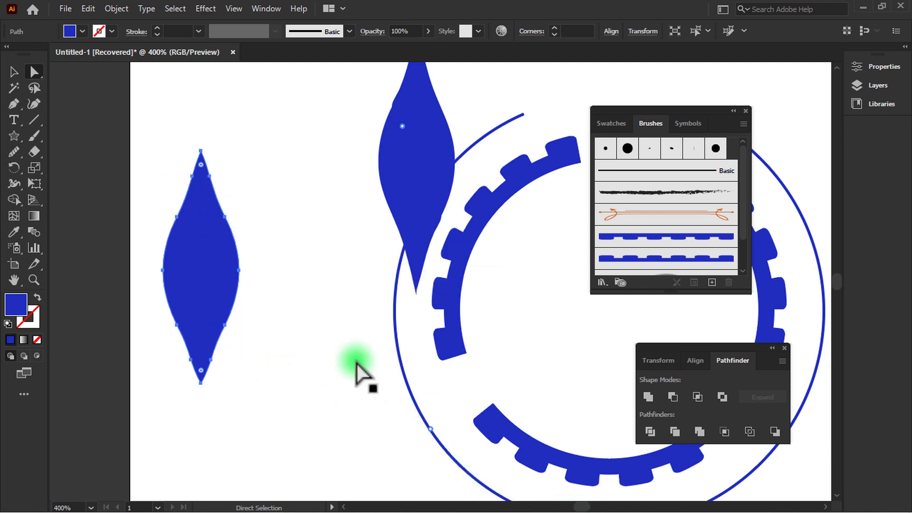
Smooth the leaf's lower-left edge with the Smooth tool.
left_click(15, 152)
left_click_drag(168, 287, 202, 380)
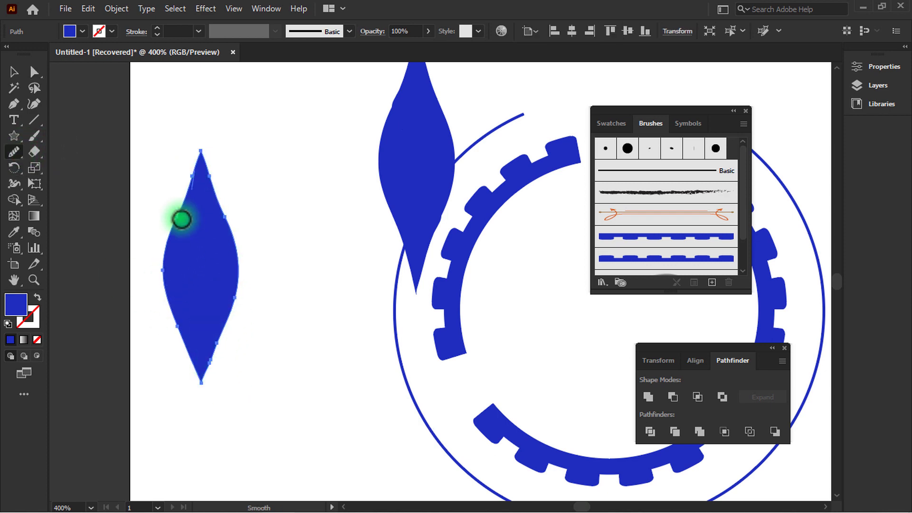
left_click(19, 73)
Move the second leaf beside the tall leaf, shorten it, and set it above the left one.
left_click(280, 349)
scroll(280, 349, "up", 1)
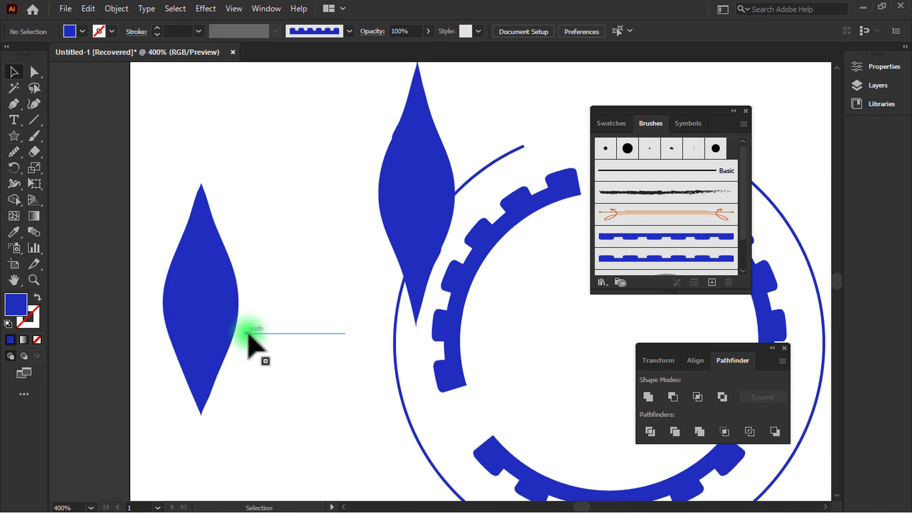
scroll(248, 334, "down", 1)
mouse_move(362, 244)
left_mouse_down()
mouse_move(278, 270)
mouse_move(283, 262)
left_mouse_up()
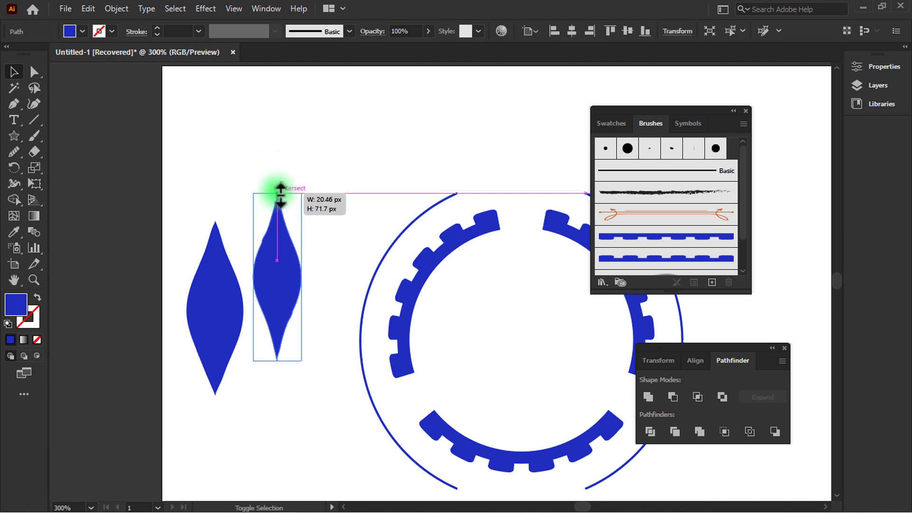
left_click_drag(279, 162, 277, 193)
left_click(322, 237)
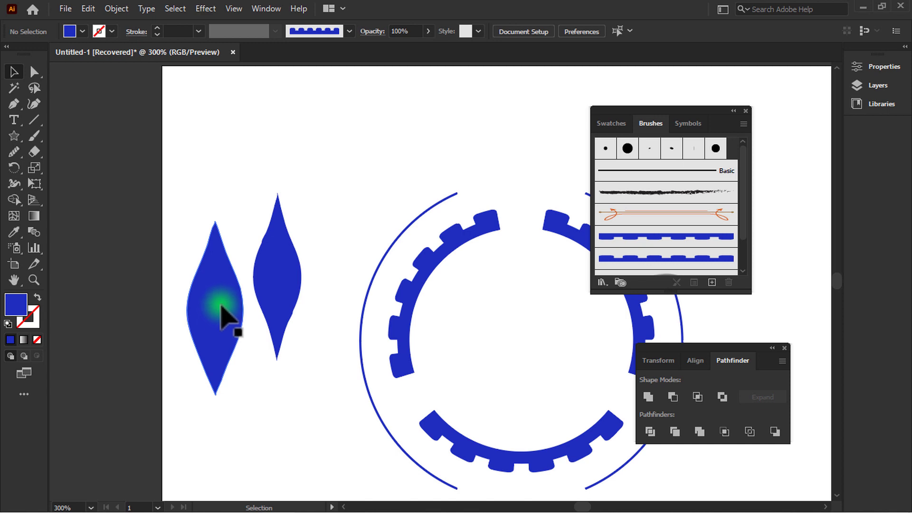
mouse_move(263, 296)
left_mouse_down()
mouse_move(206, 240)
mouse_move(201, 220)
mouse_move(210, 333)
mouse_move(266, 320)
left_mouse_up()
Resize the leaves, keep a spare copy, fit the upper leaf over the top, and select both.
left_click(211, 346)
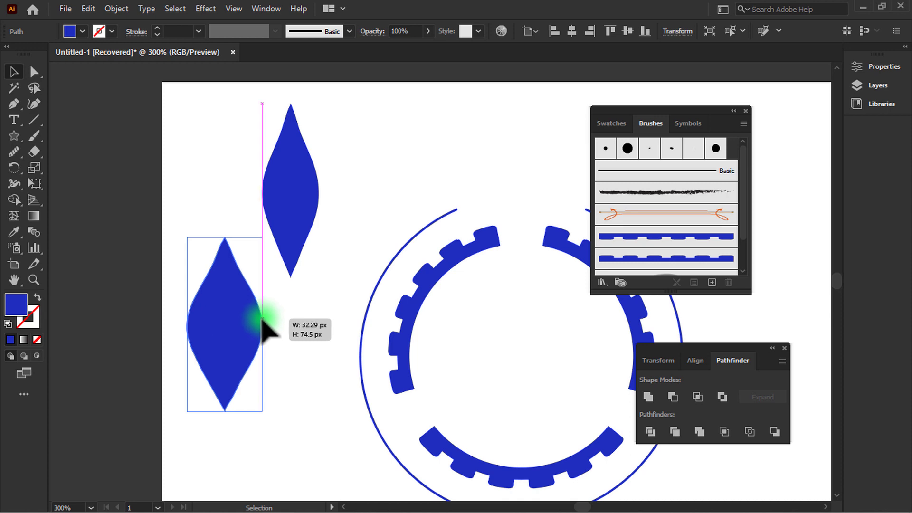
mouse_move(288, 196)
left_mouse_down()
mouse_move(237, 223)
mouse_move(225, 249)
left_mouse_up()
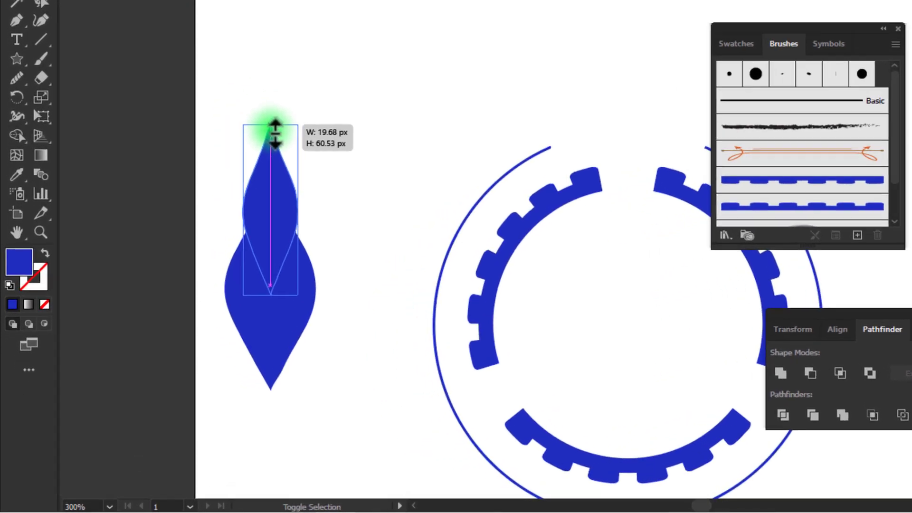
left_click_drag(227, 162, 230, 222)
left_click_drag(293, 141, 326, 193)
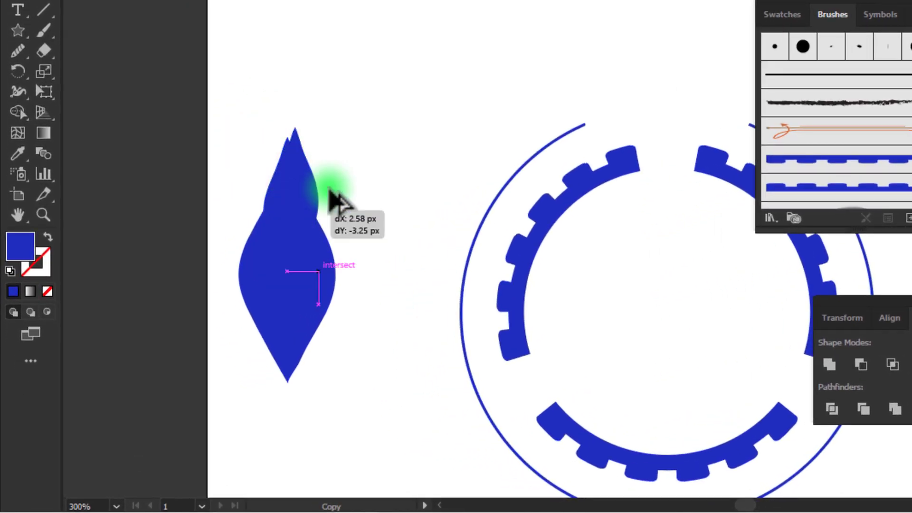
left_click_drag(285, 228, 281, 215)
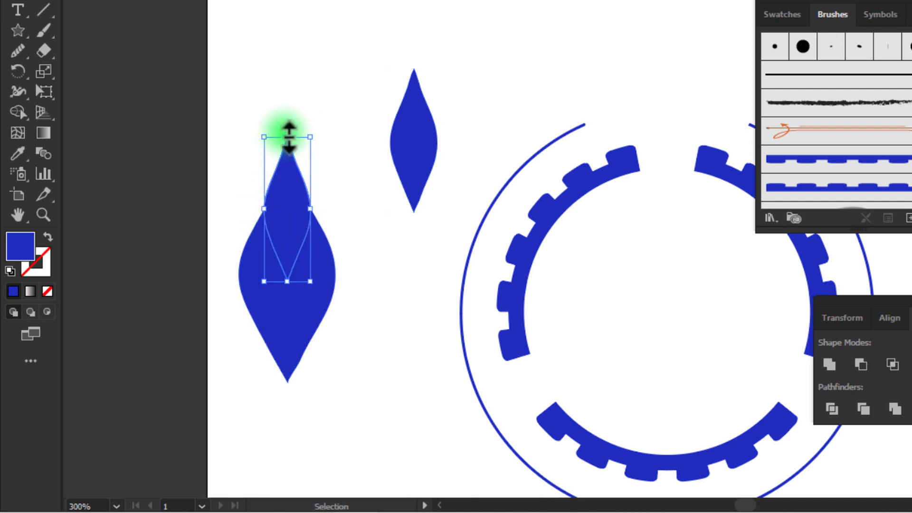
mouse_move(311, 209)
left_mouse_down()
mouse_move(319, 210)
mouse_move(276, 227)
left_mouse_up()
left_click(356, 256)
left_click_drag(234, 204, 316, 306)
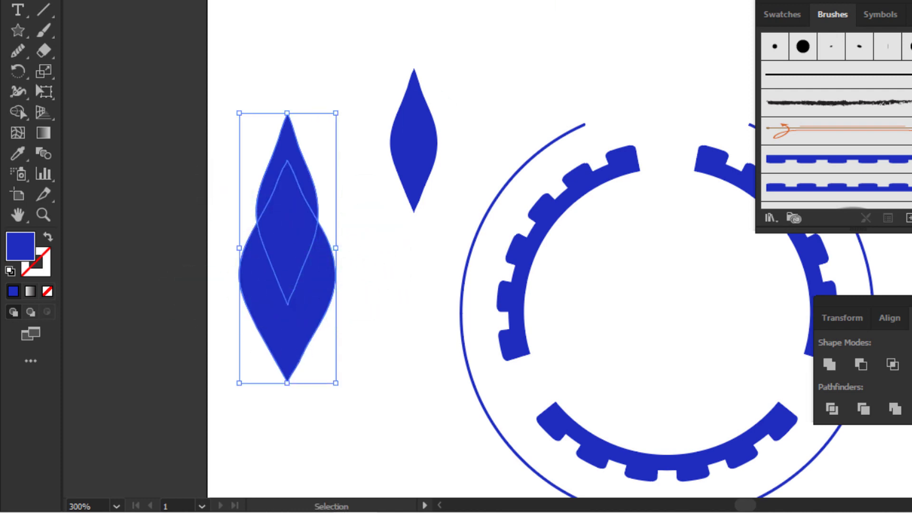
Erase the upper overlap with Shape Builder into a V and set the diamond leaf on it.
left_click(19, 113)
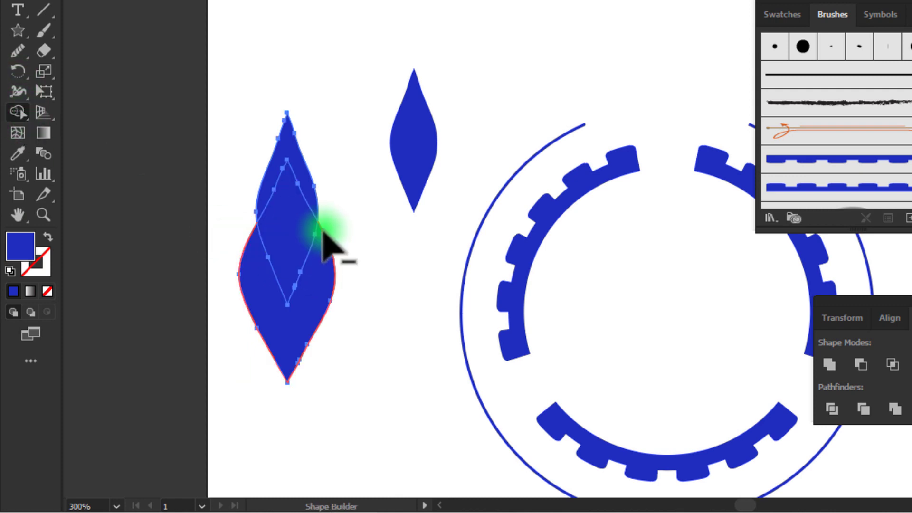
left_click_drag(323, 233, 275, 142)
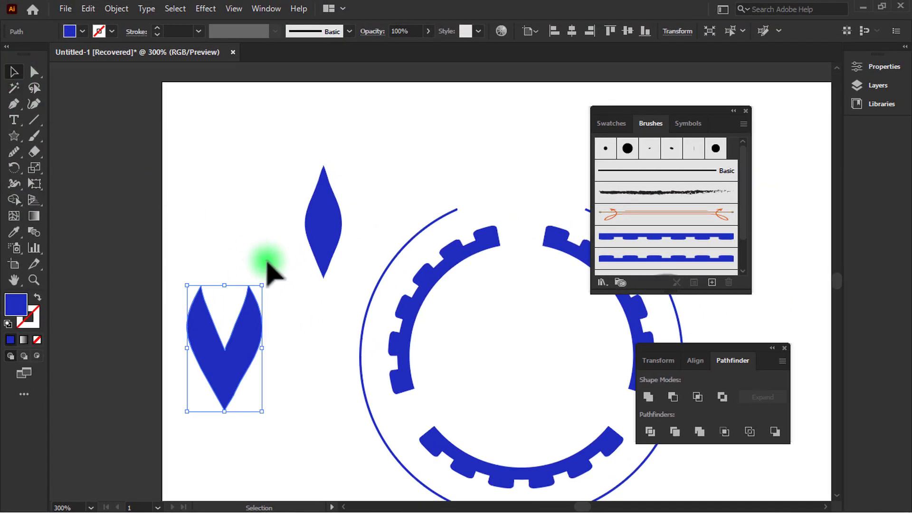
left_click(267, 263)
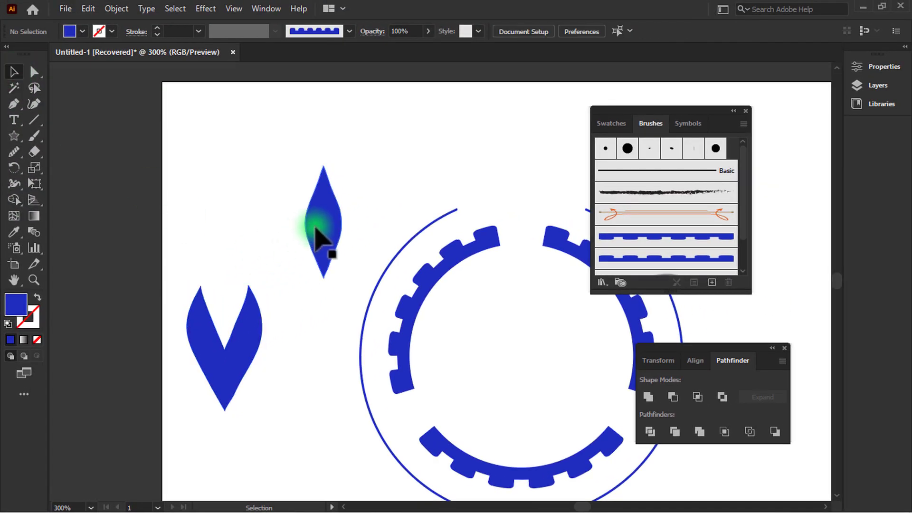
left_click_drag(315, 230, 215, 277)
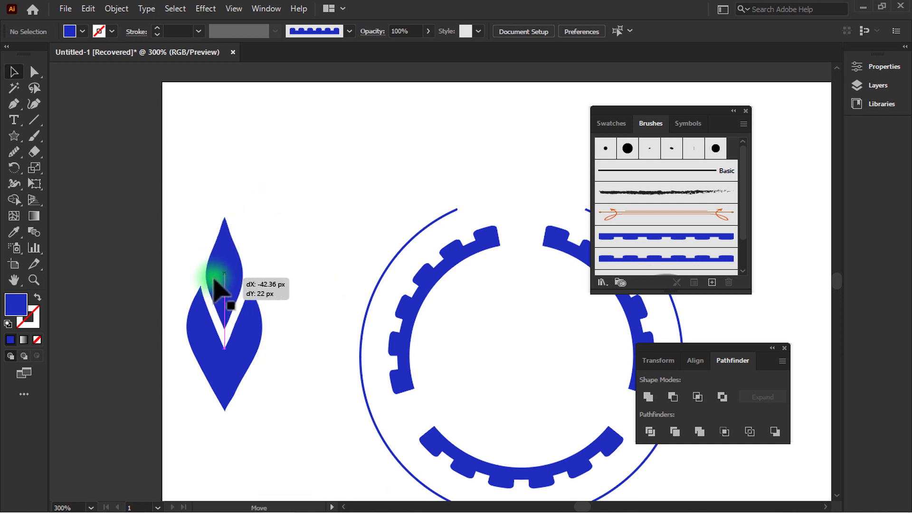
left_click(320, 240)
Delete the stray horizontal line left over from the leaf and V.
scroll(320, 240, "down", 1)
scroll(320, 241, "down", 2)
left_click(214, 223)
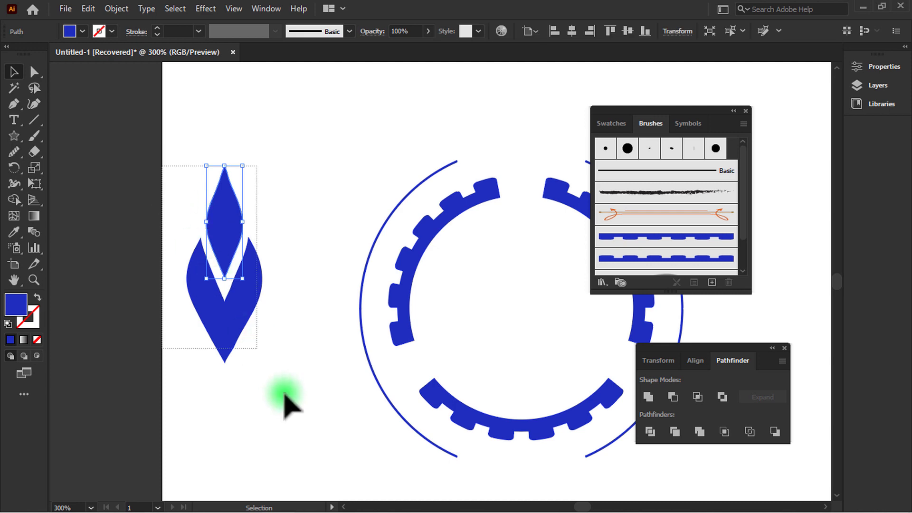
left_click_drag(285, 401, 204, 158)
left_click_drag(291, 259, 313, 375)
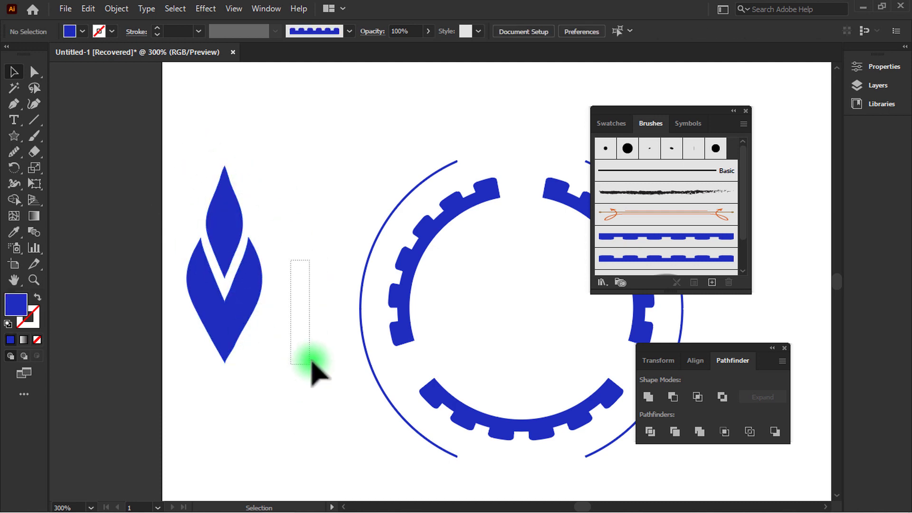
key("Delete")
Shrink the leaf-and-V motif and select the V shape alone.
key("shift+F6")
left_click_drag(173, 204, 269, 322)
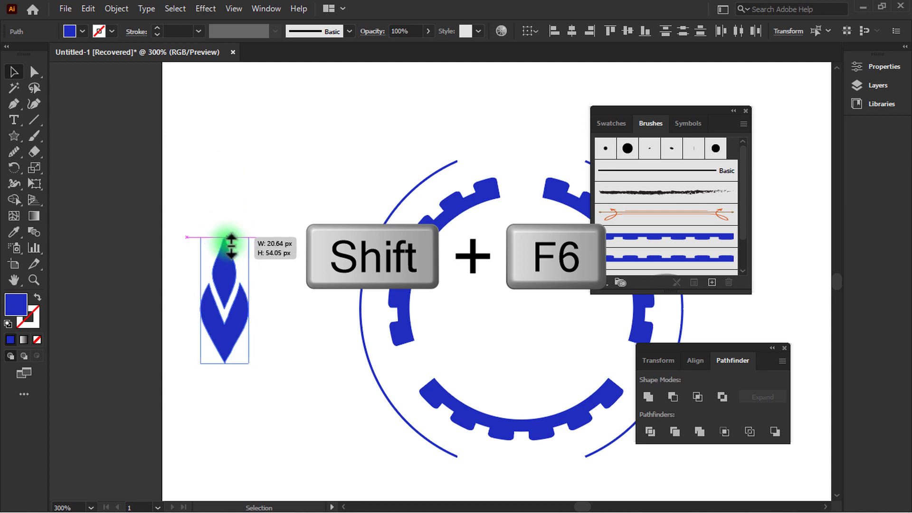
left_click_drag(229, 172, 225, 251)
left_click(273, 285)
scroll(275, 285, "down", 2)
left_click(224, 285)
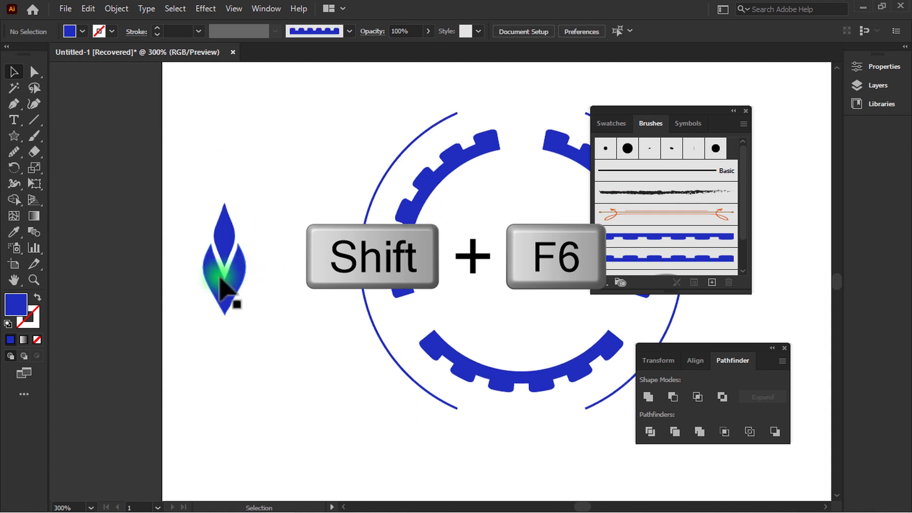
left_click(670, 190)
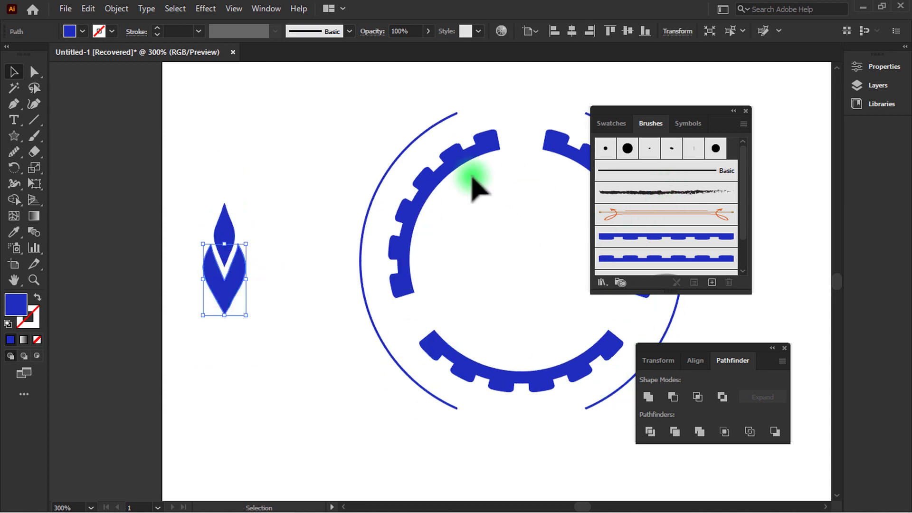
Add a Distort & Transform > Transform effect to the leaf from the Appearance panel.
key("shift+F6")
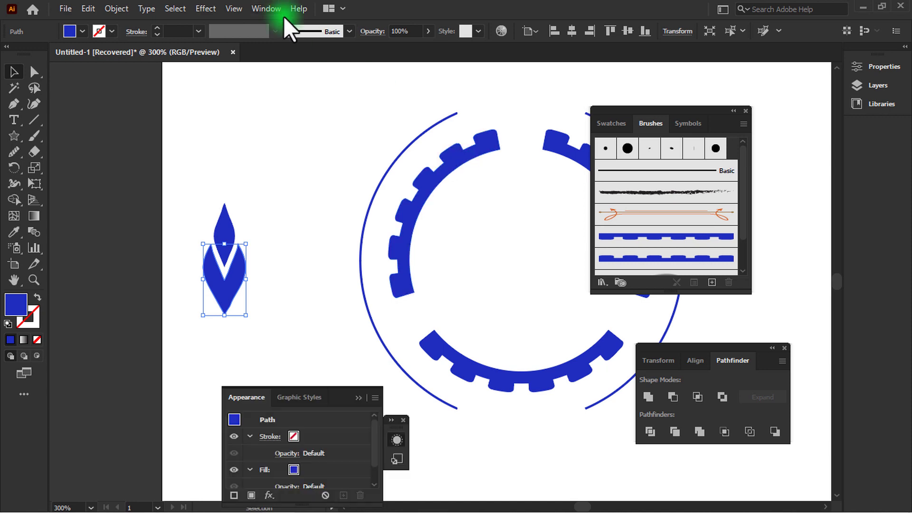
left_click_drag(349, 391, 394, 185)
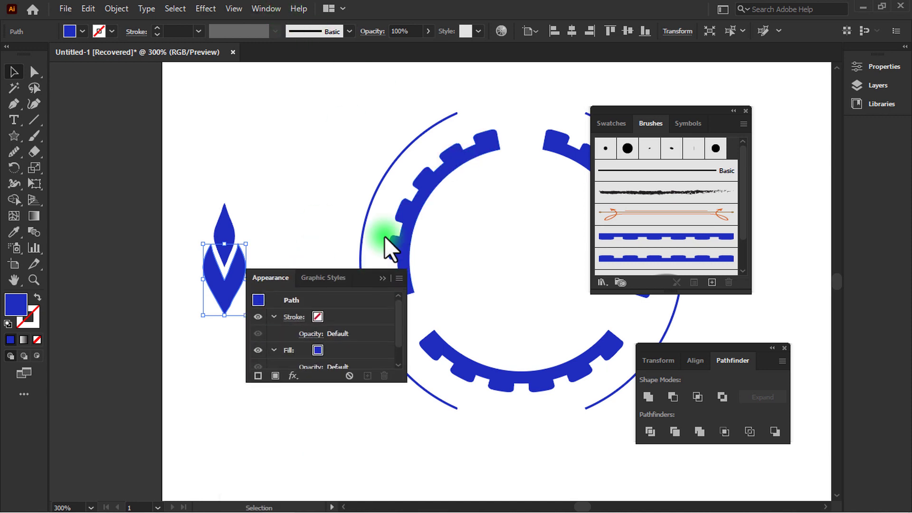
left_click(311, 289)
mouse_move(352, 153)
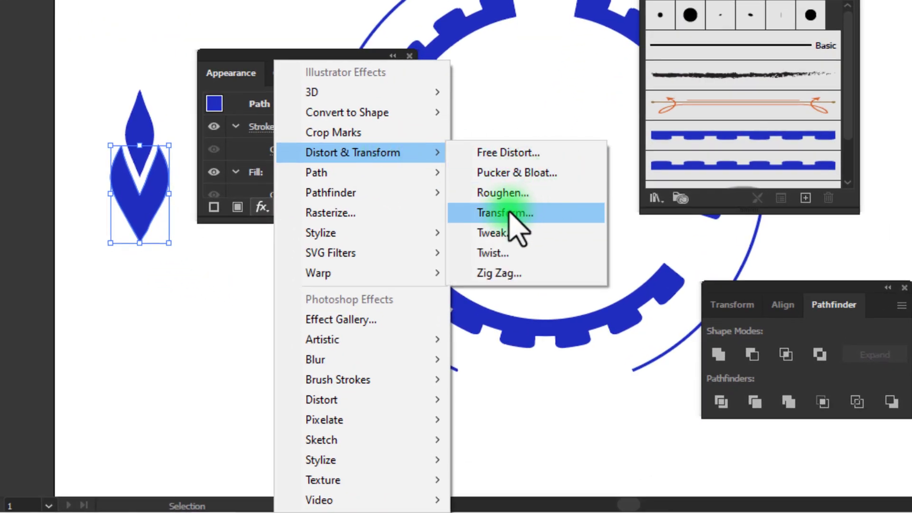
left_click(523, 213)
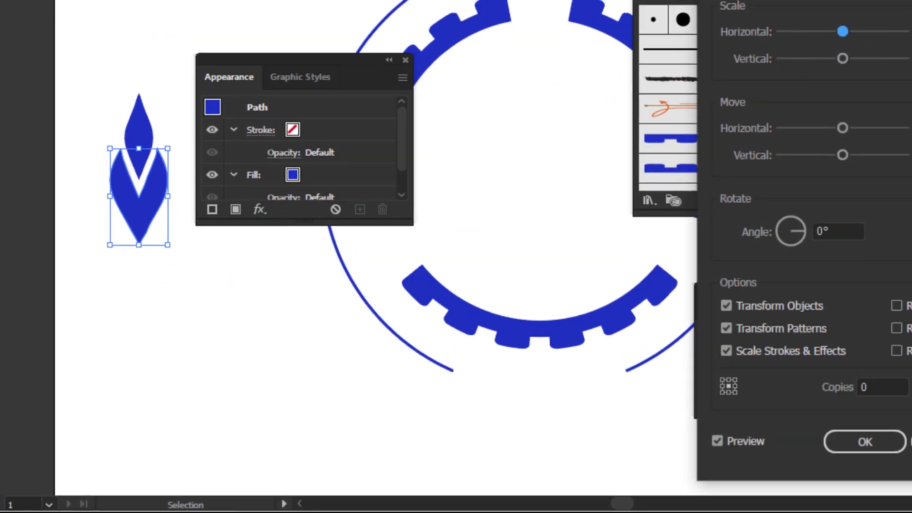
Set the Transform scale to 110% horizontally and vertically with 5 copies.
double_click(831, 82)
type("11")
key("Tab")
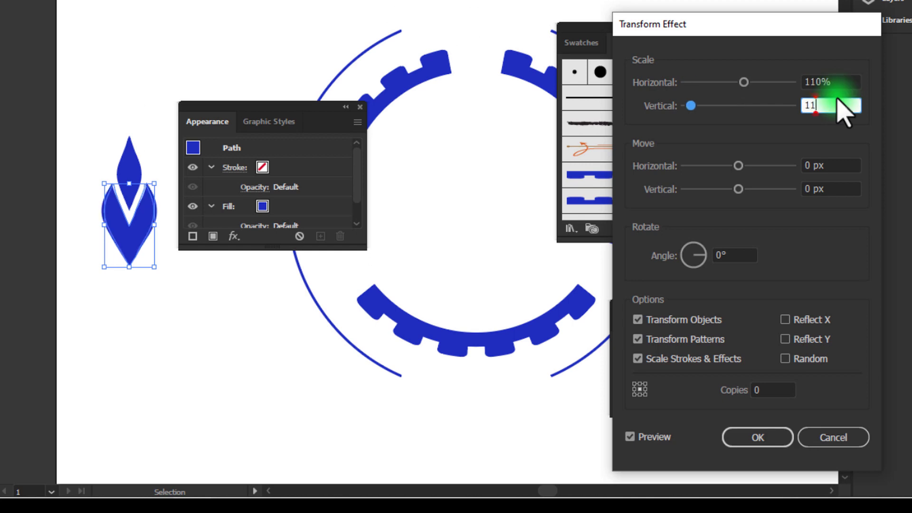
key("Tab")
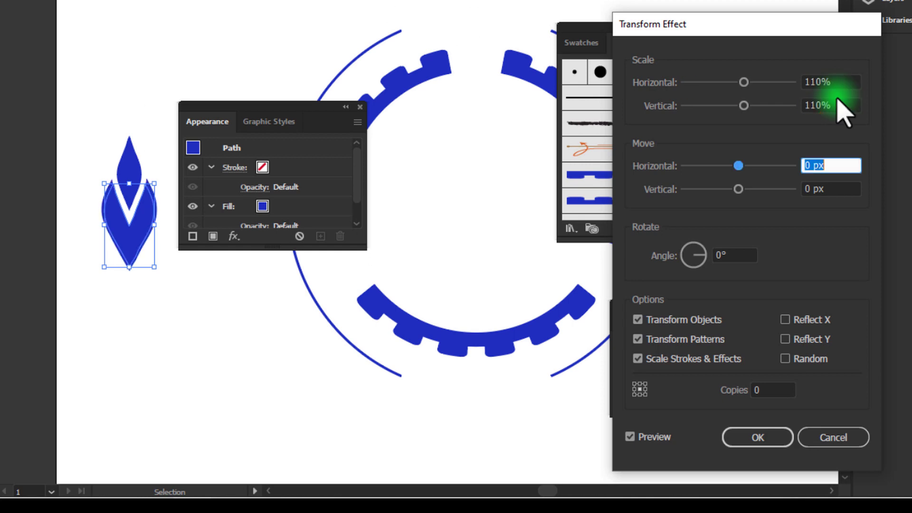
key("Tab")
left_click(771, 391)
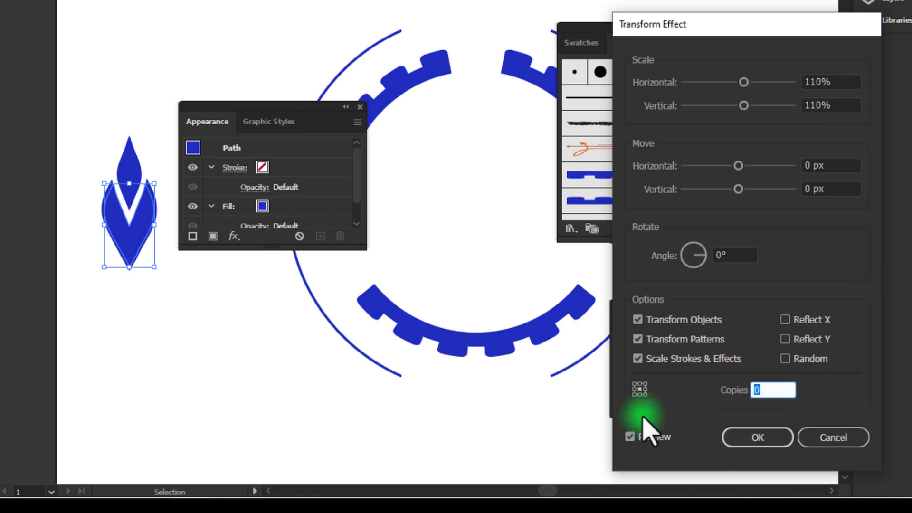
type("5")
left_click(642, 418)
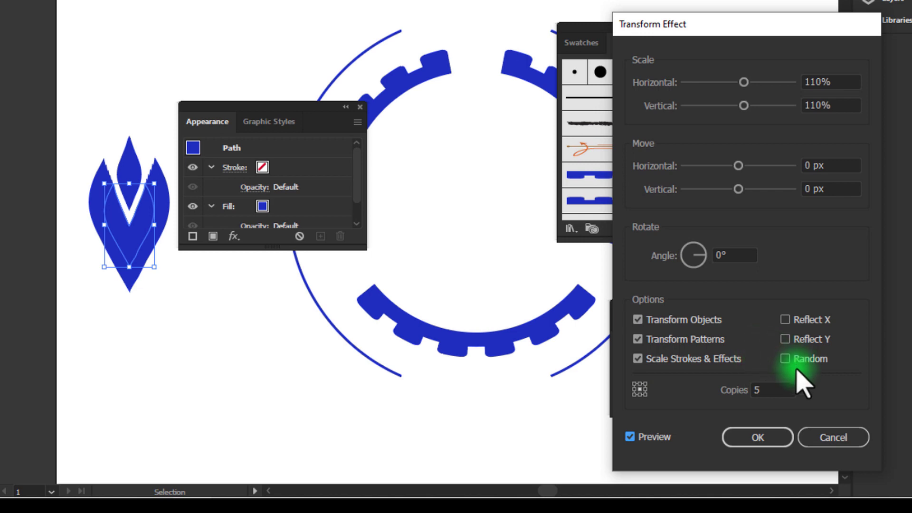
Set the vertical move to 22 px and apply the Transform effect.
left_click(829, 189)
key("Up")
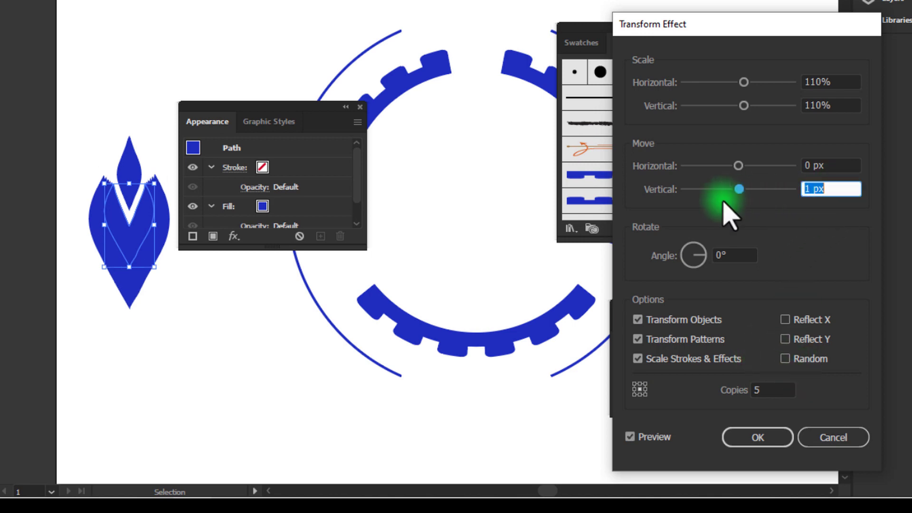
key("Up")
key("Up")
key("Up")
key("Up")
key("Up")
key("Up")
key("Up")
key("Up")
key("Up")
key("Up")
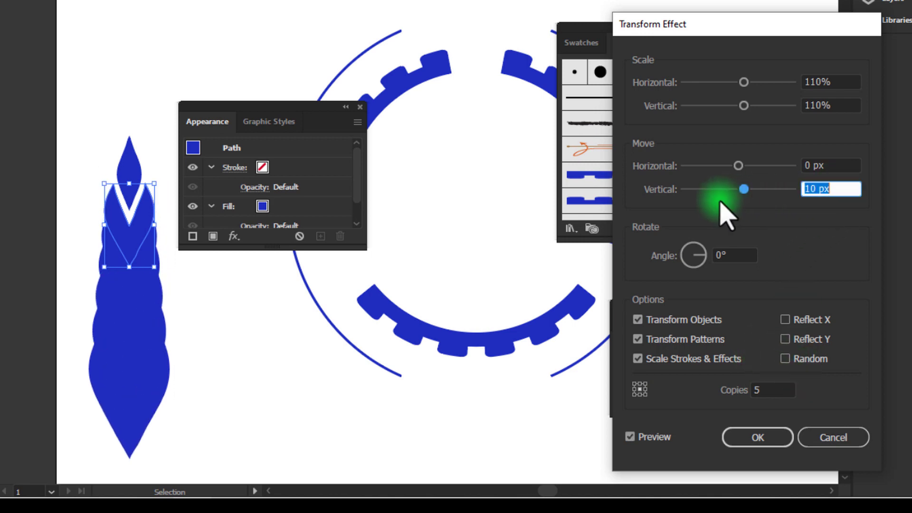
key("Up")
key("Up")
key("Up")
key("Up")
key("Up")
key("Up")
key("Up")
key("Up")
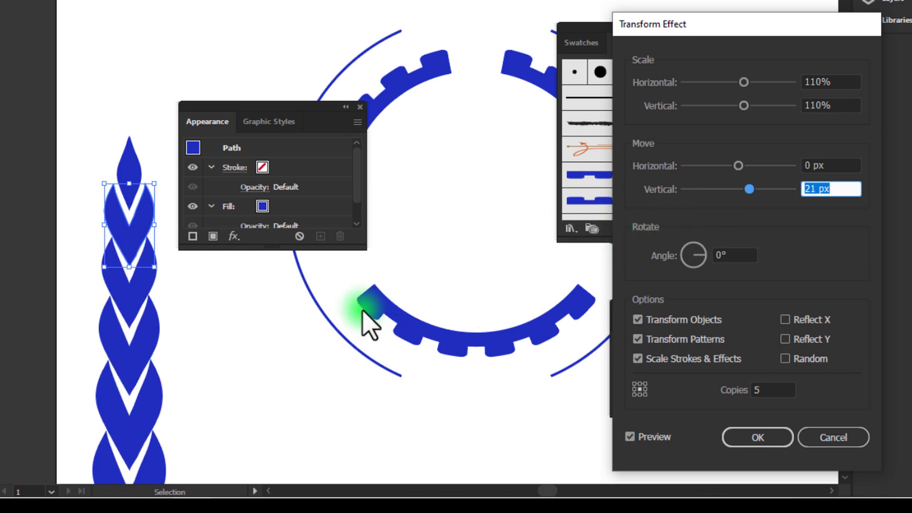
key("Up")
key("Up")
key("Up")
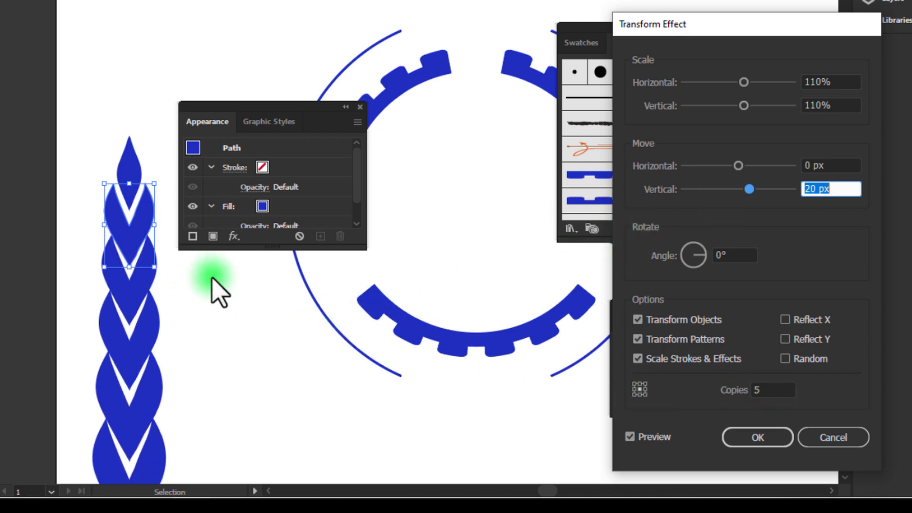
left_click(757, 437)
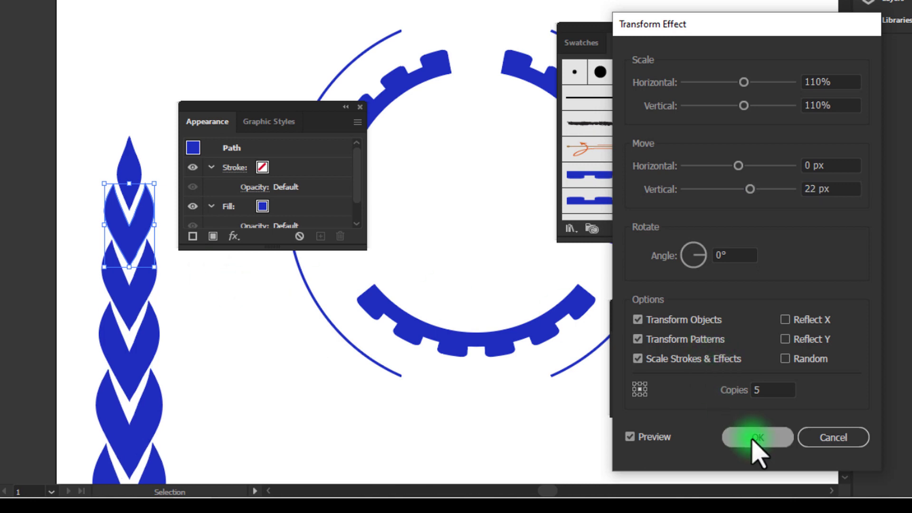
Shrink the leaf chain and expand its appearance into real shapes.
left_click(192, 371)
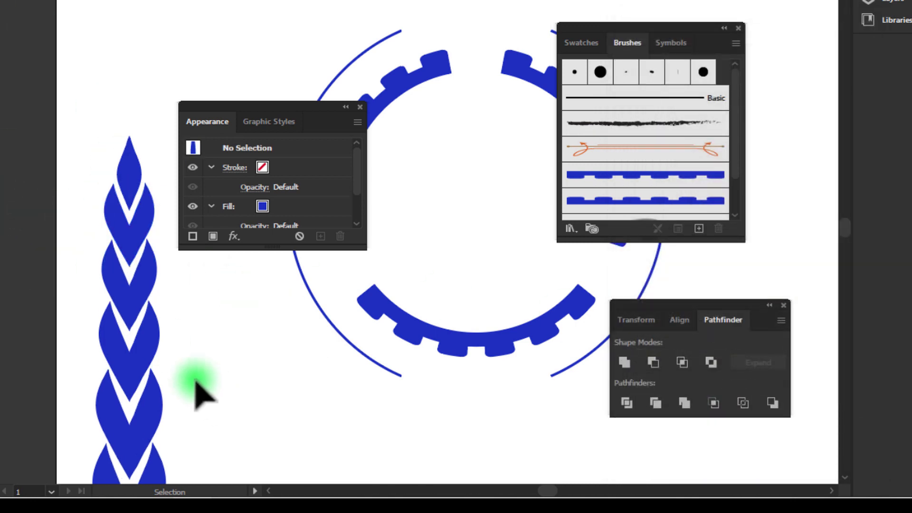
scroll(95, 333, "down", 2)
left_click_drag(51, 190, 196, 444)
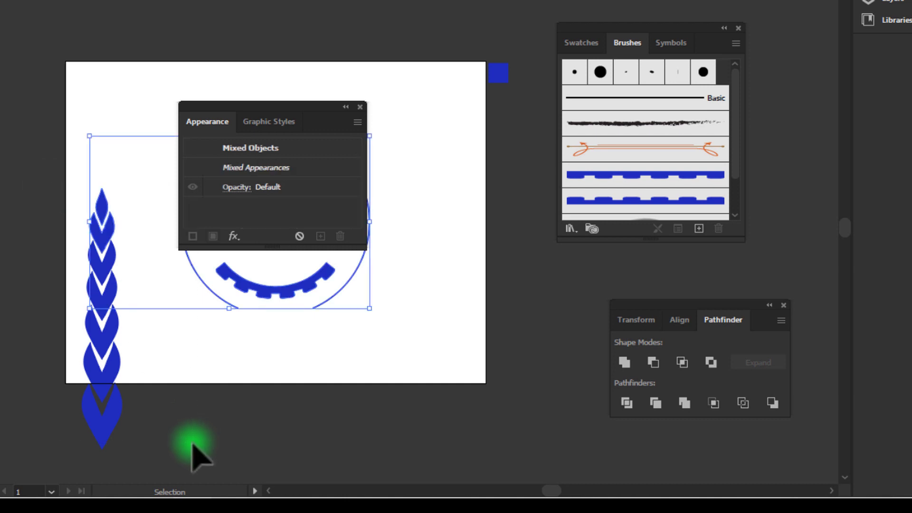
mouse_move(45, 172)
left_mouse_down()
mouse_move(116, 242)
mouse_move(95, 190)
mouse_move(183, 376)
left_mouse_up()
left_click(153, 301)
scroll(83, 205, "up", 1)
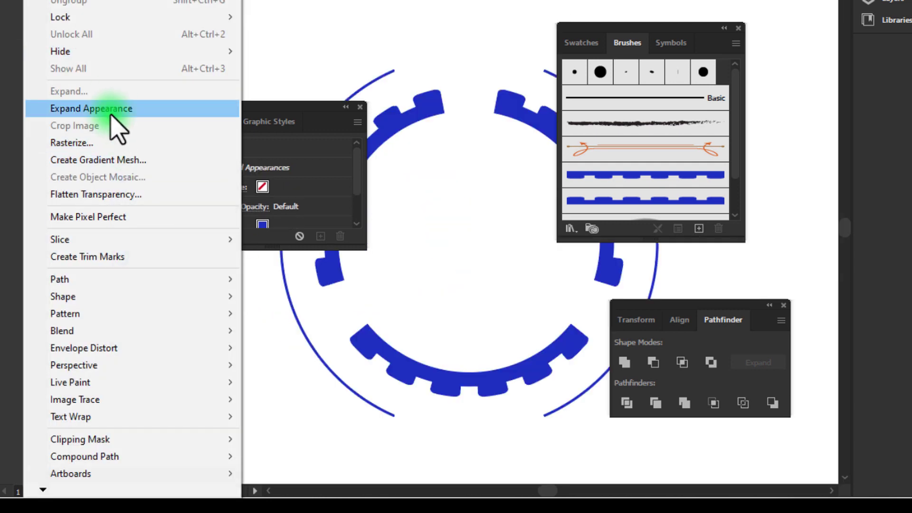
left_click(106, 110)
Group the expanded leaf shapes of the chain together.
left_click(142, 204)
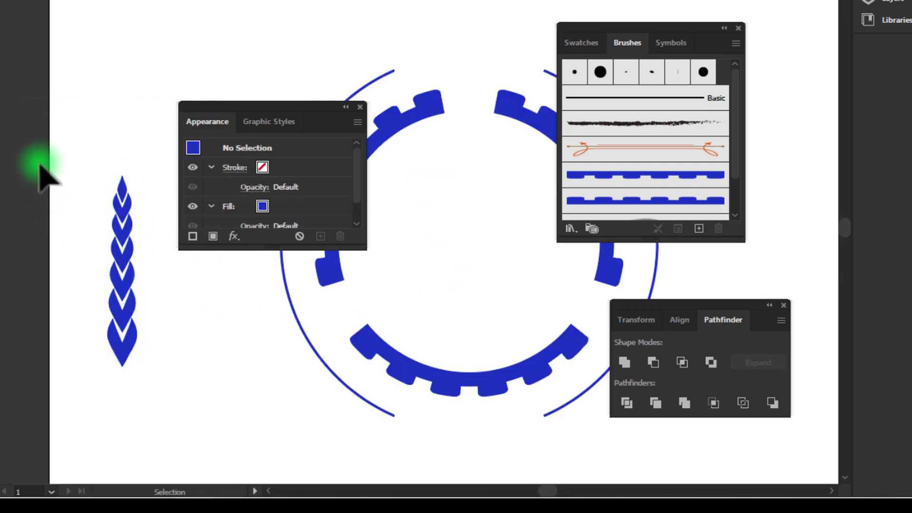
left_click_drag(40, 173, 132, 305)
right_click(131, 276)
left_click(173, 134)
scroll(332, 285, "down", 1)
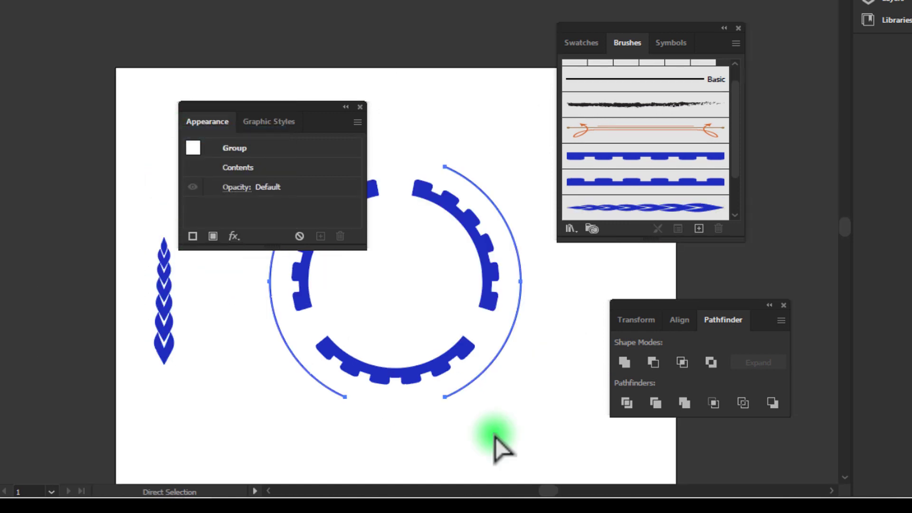
Ungroup the gear ring and arcs and close the Appearance panel.
left_click(494, 444)
left_click(522, 268)
right_click(525, 279)
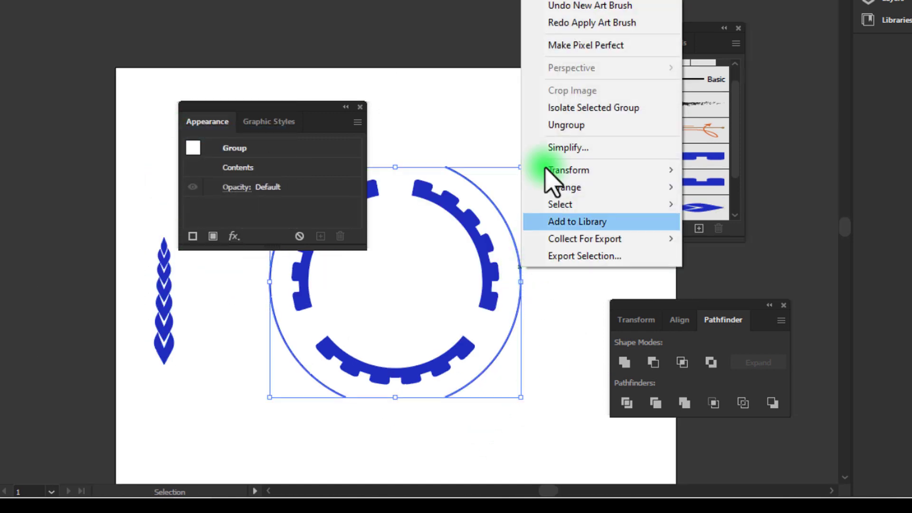
left_click(532, 125)
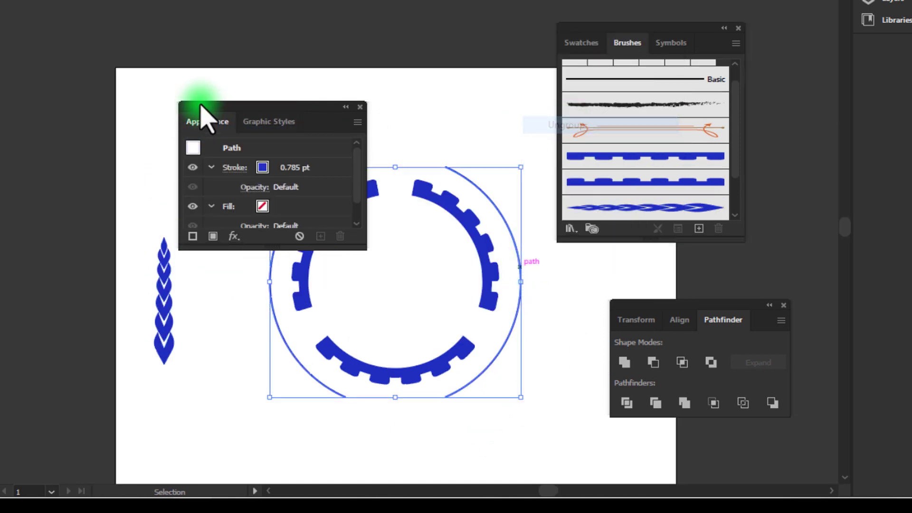
left_click(360, 107)
scroll(546, 295, "down", 2)
Stretch the leaf chain into a tall strip and save it as a new Art Brush.
mouse_move(152, 216)
left_mouse_down()
mouse_move(191, 227)
mouse_move(182, 226)
left_mouse_up()
left_click(703, 230)
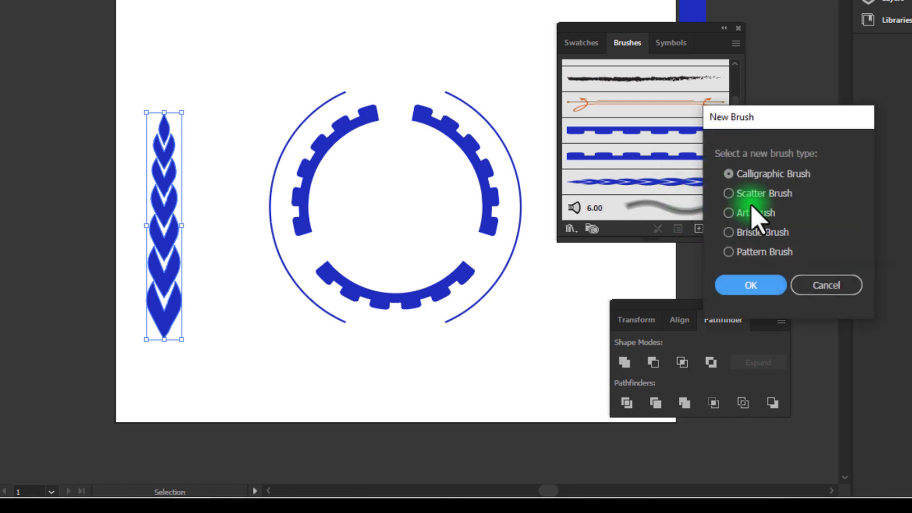
left_click(746, 213)
left_click(756, 288)
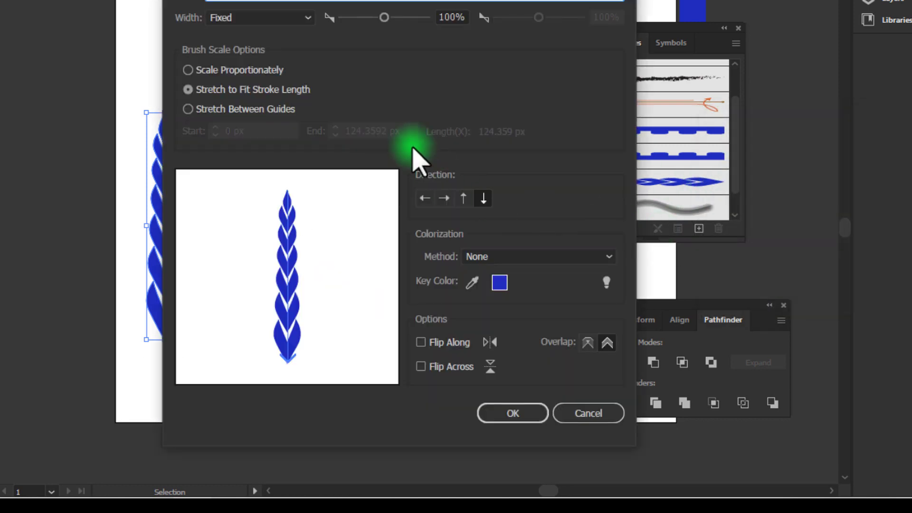
left_click(528, 418)
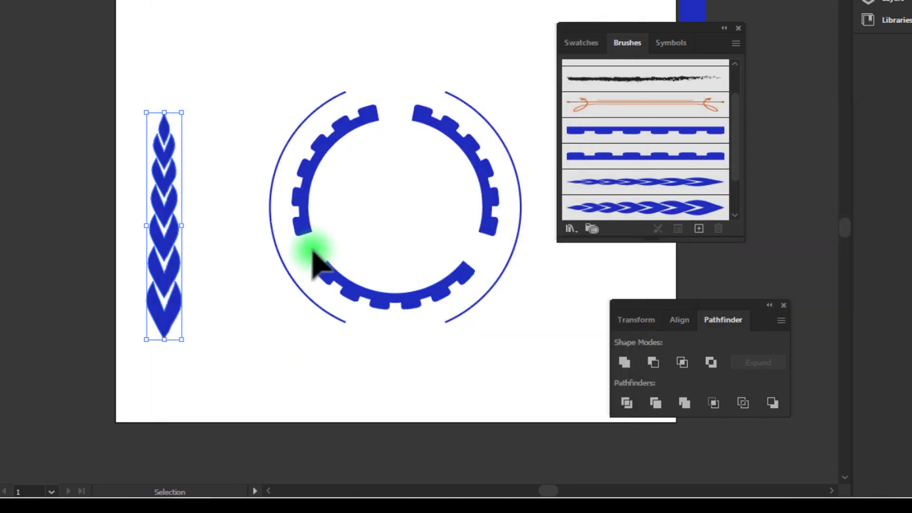
Apply the braided leaf brush to the left and right arcs.
left_click(286, 277)
left_click(639, 208)
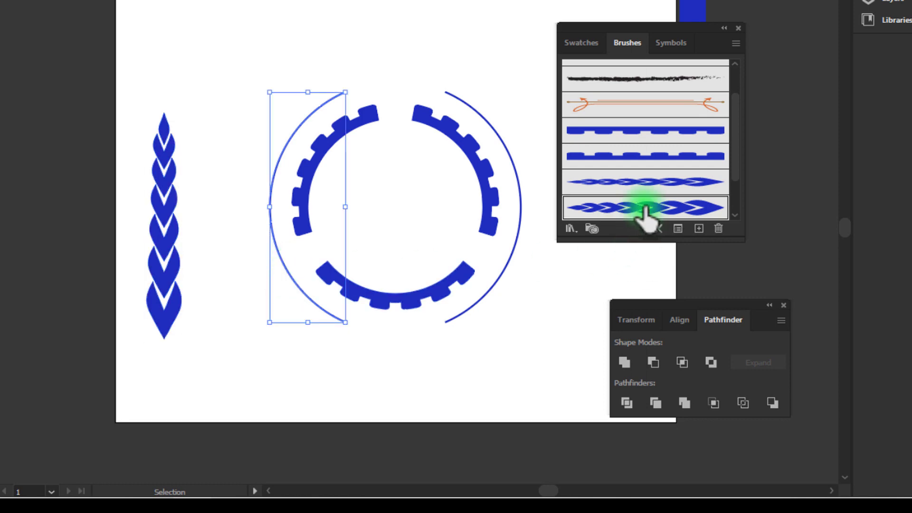
left_click(528, 299)
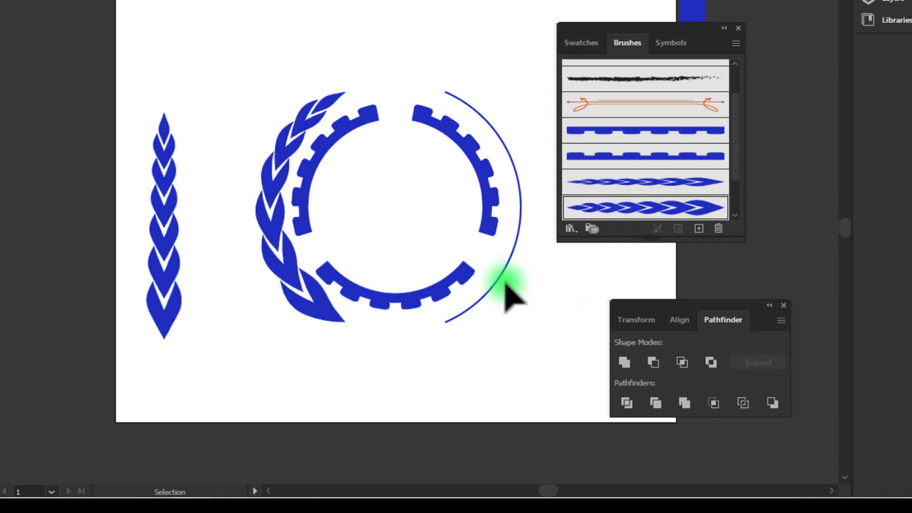
left_click(499, 278)
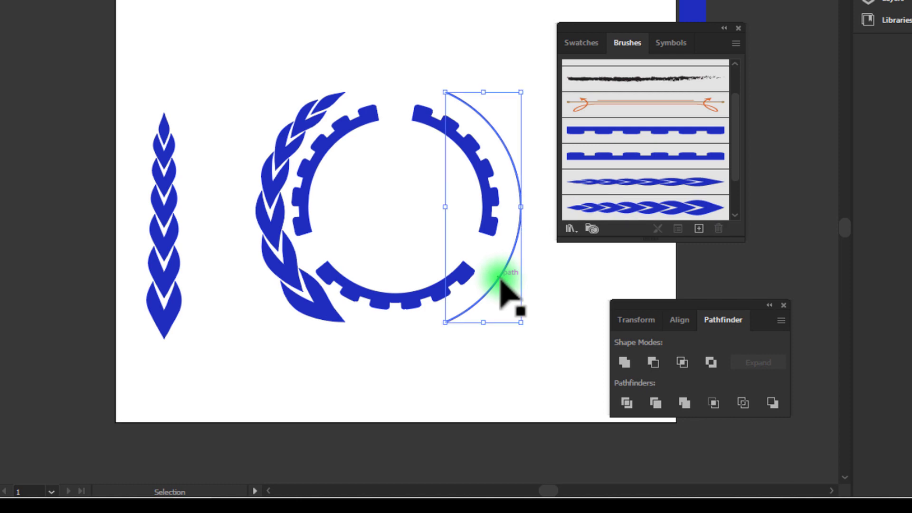
left_click(665, 207)
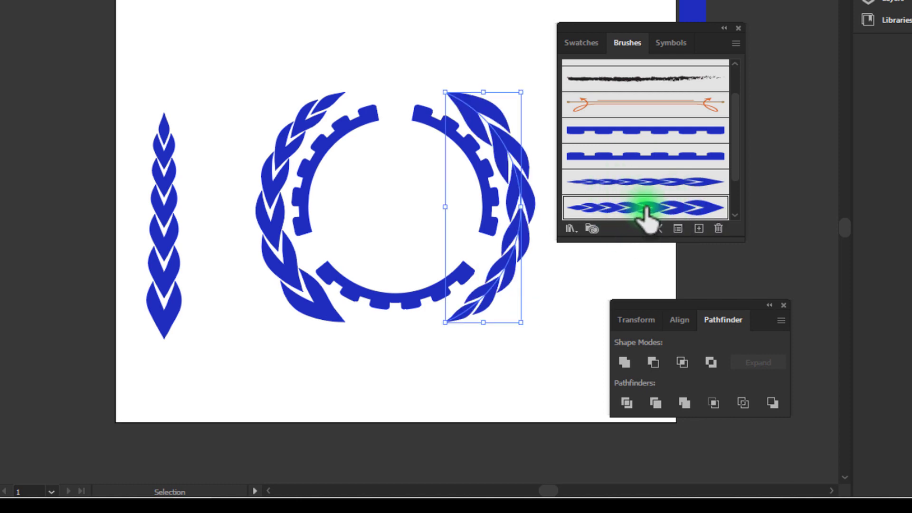
scroll(646, 217, "down", 2)
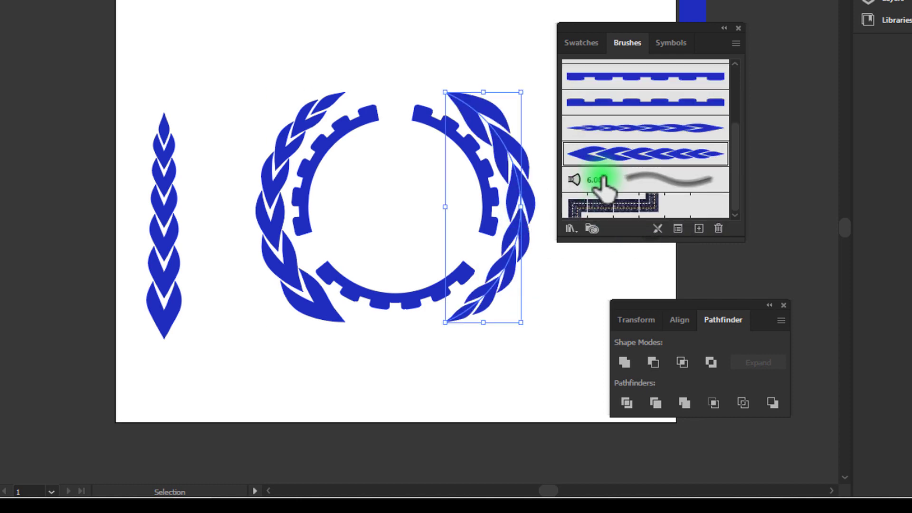
Uncheck Flip Along and Flip Across in the brush options, leaving existing strokes.
double_click(664, 161)
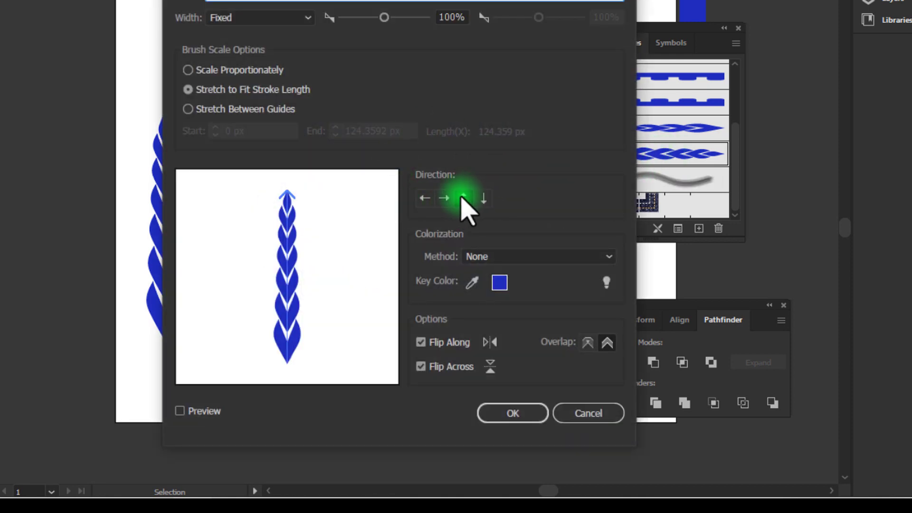
left_click(420, 342)
left_click(421, 367)
left_click(501, 405)
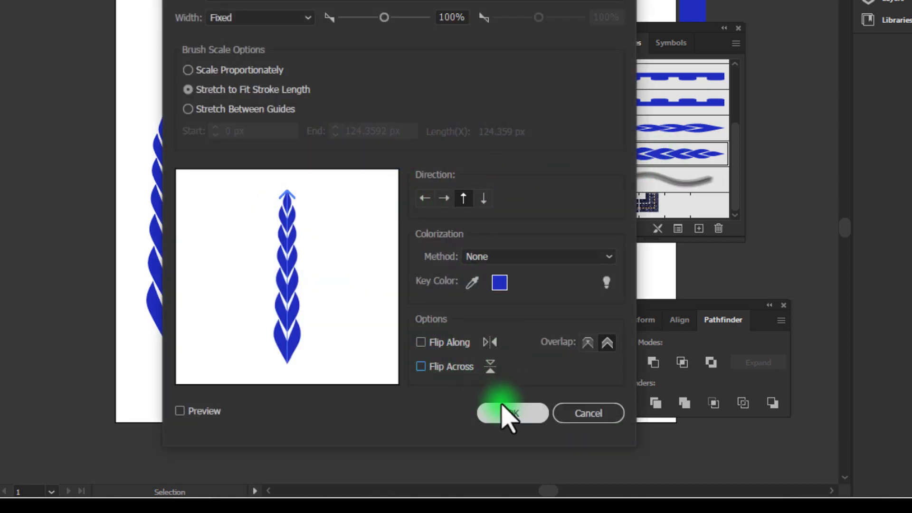
left_click(478, 227)
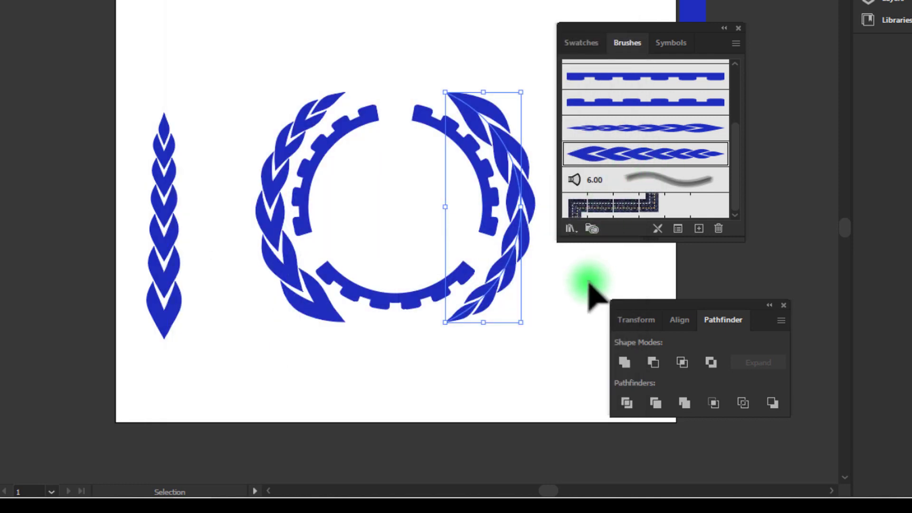
Reapply the bold braided brush to the right wreath after trying the thinner one.
left_click(675, 152)
left_click(672, 127)
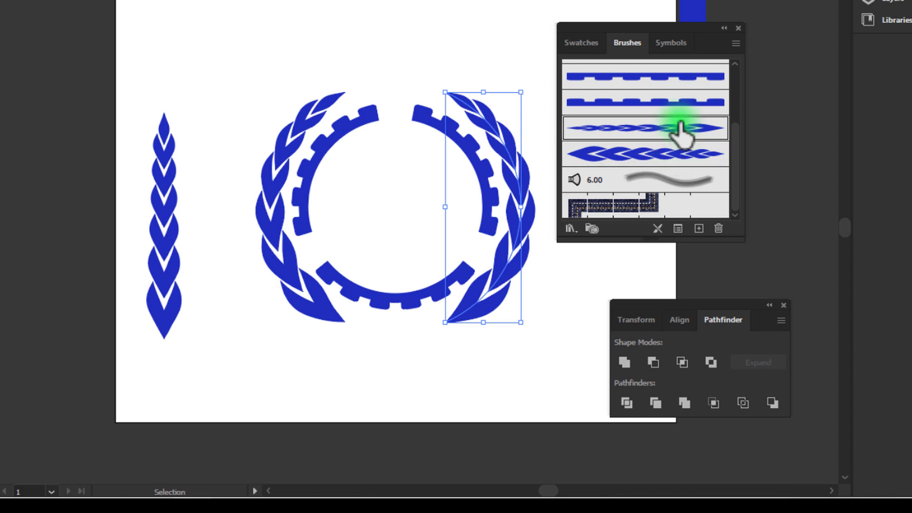
left_click(662, 152)
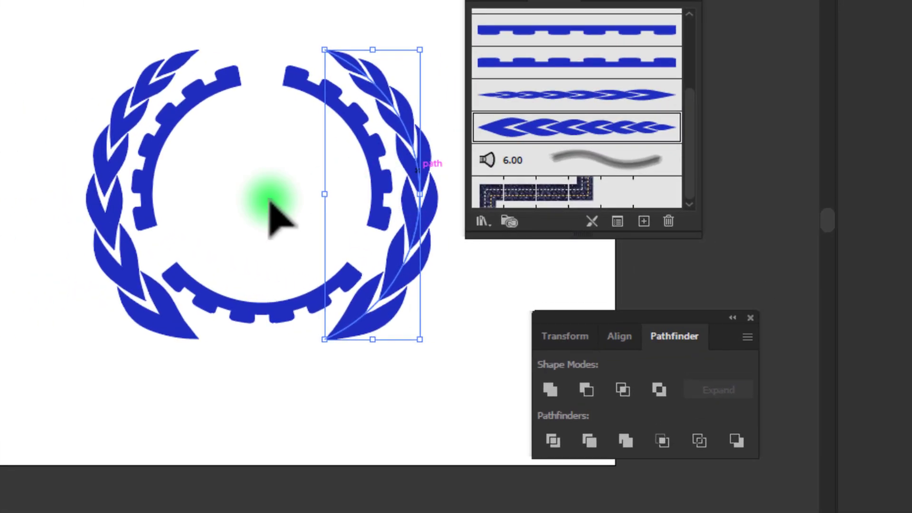
Drag the Black Hair 4 symbol from the Hair and Fur library left of the wreath.
left_click(97, 449)
key("ctrl+shift+F11")
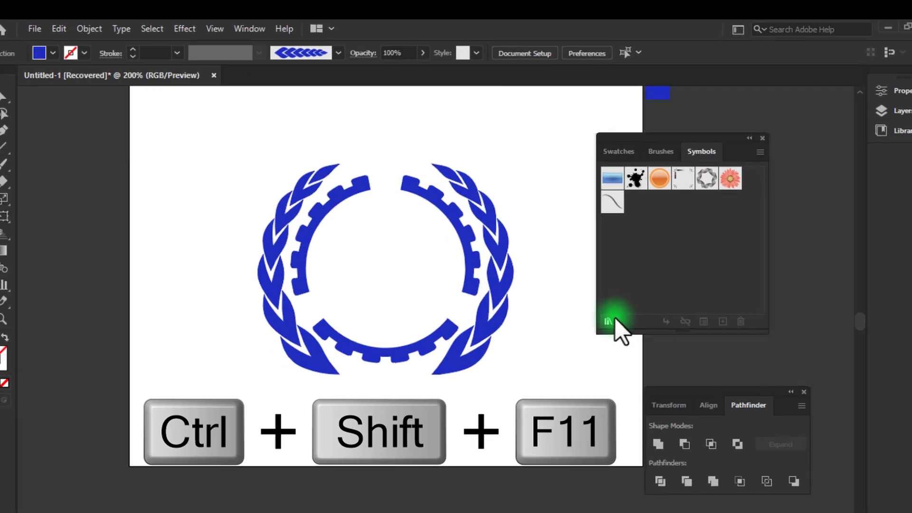
left_click(613, 321)
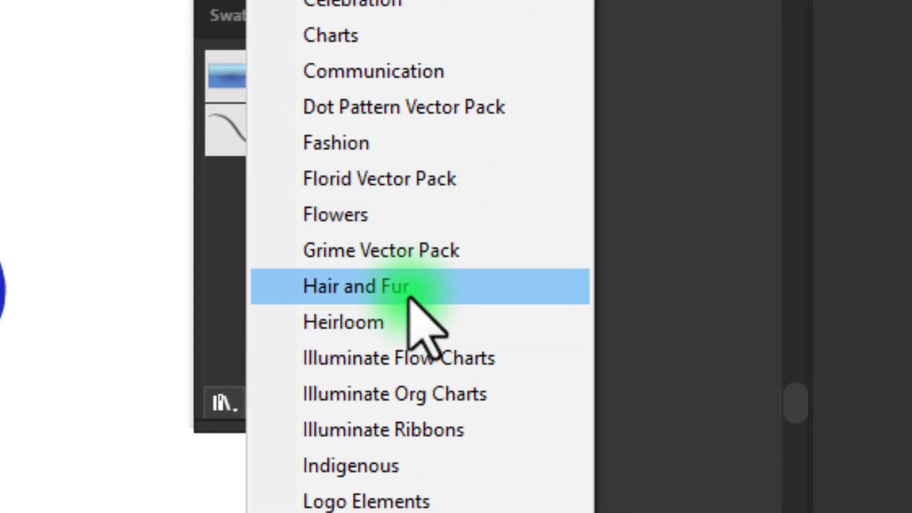
left_click(408, 289)
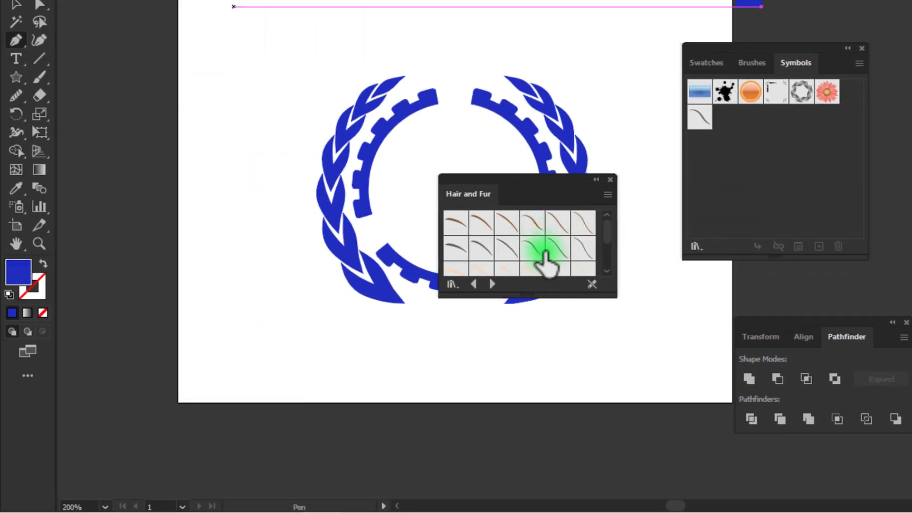
left_click_drag(532, 249, 285, 234)
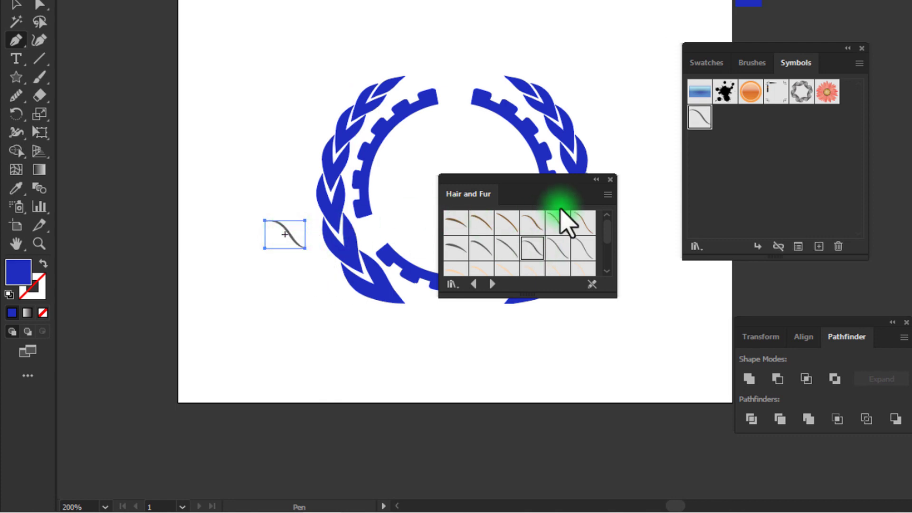
left_click(596, 181)
scroll(271, 252, "up", 1)
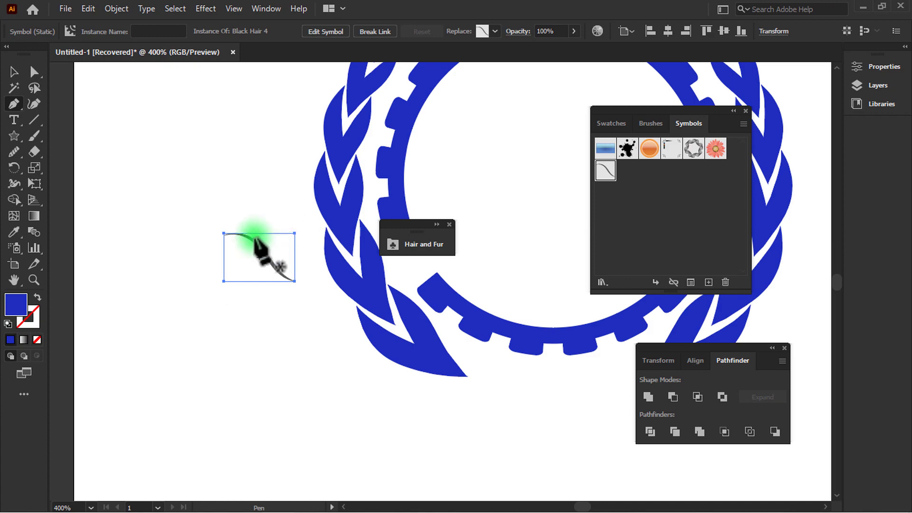
right_click(259, 242)
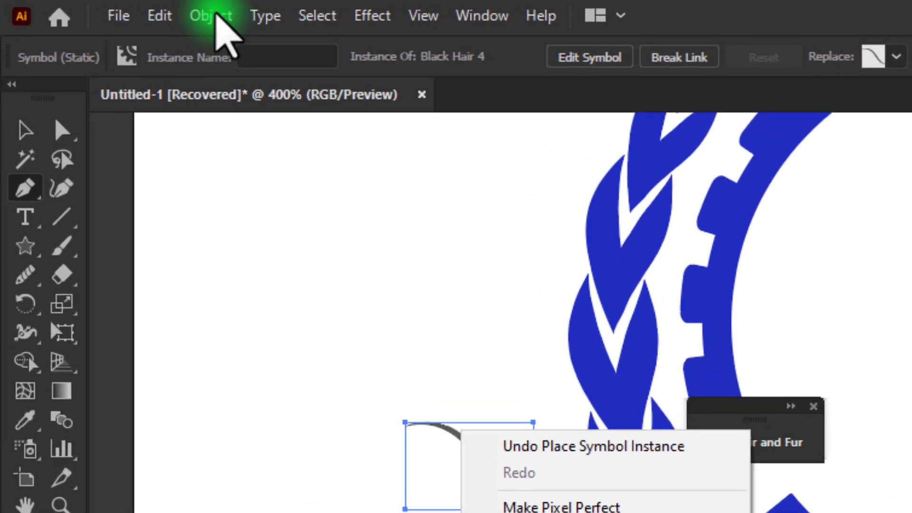
Expand the hair symbol into an editable path via Object > Expand.
left_click(117, 9)
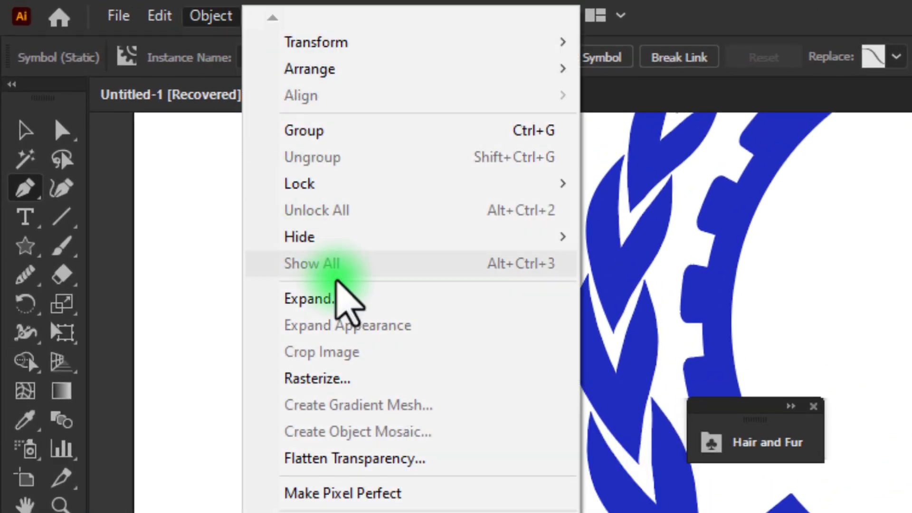
left_click(175, 167)
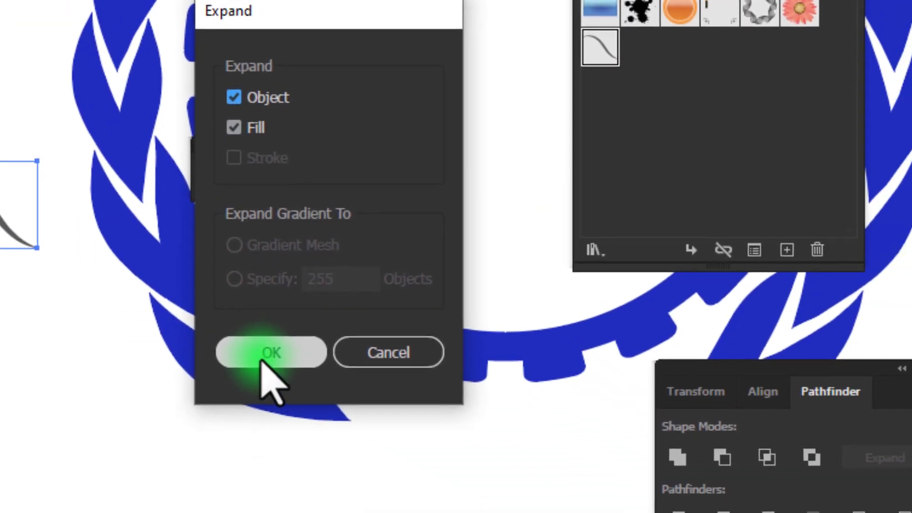
left_click(422, 340)
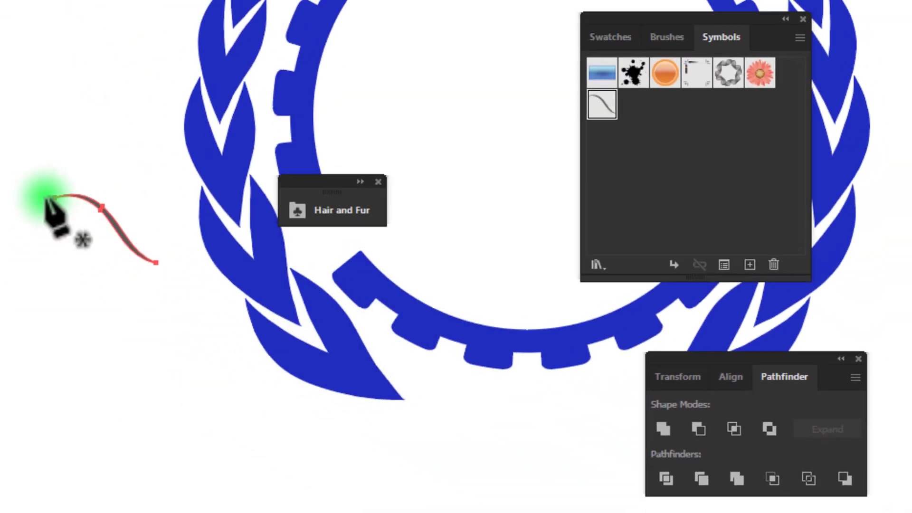
left_click(276, 237)
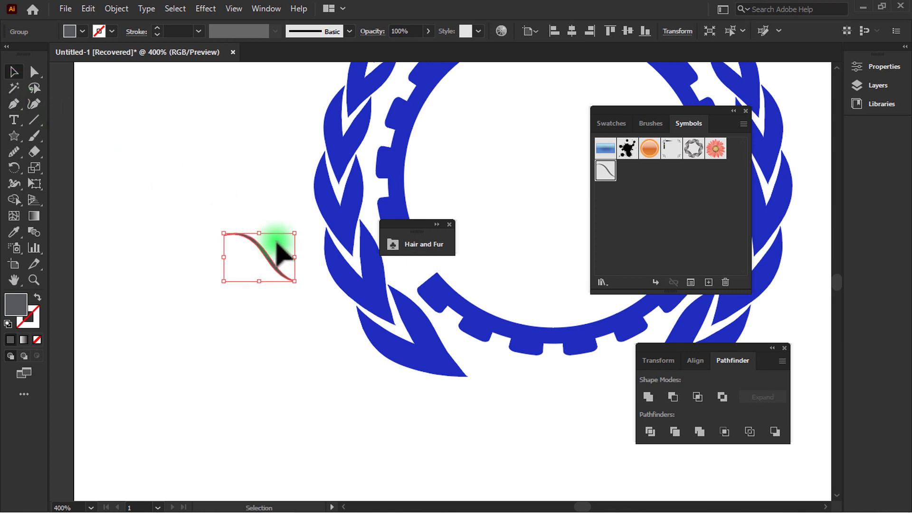
Fill the curve with the wreath's sampled blue and move it below the wreath.
key("i")
left_click(351, 261)
left_click(14, 72)
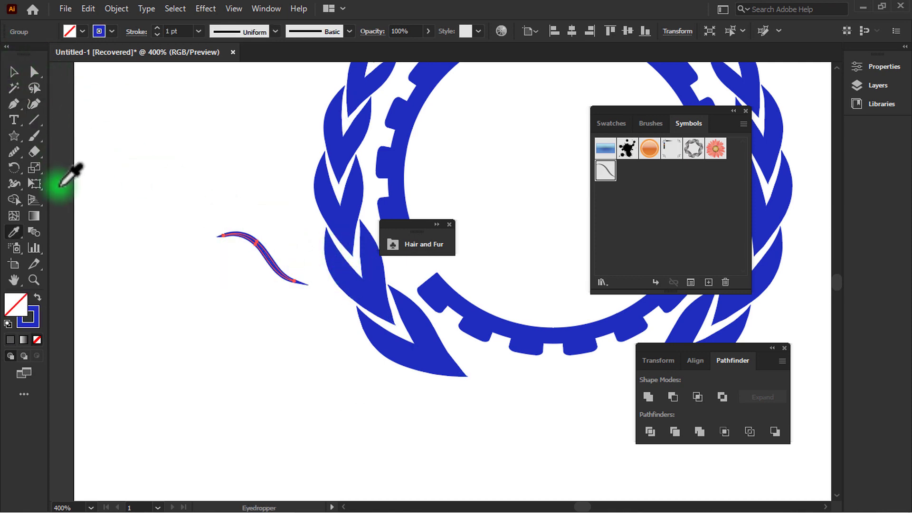
left_click(38, 298)
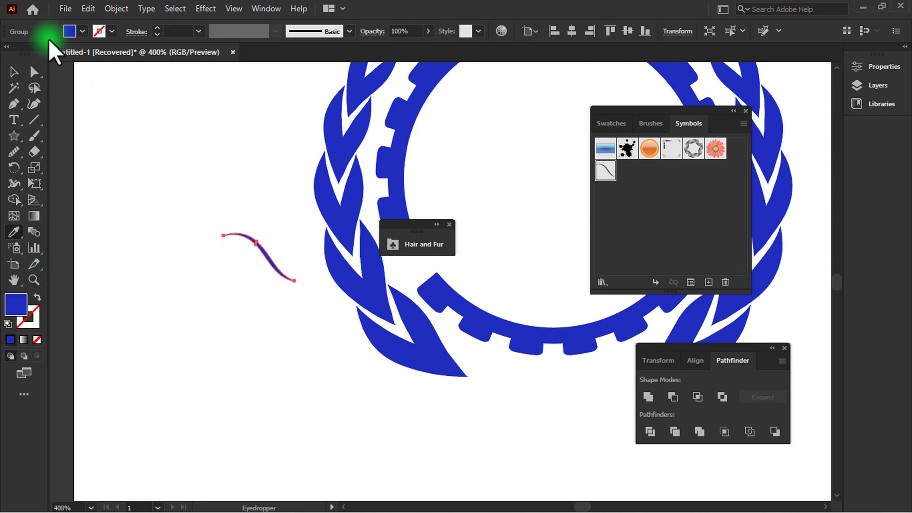
left_click(14, 72)
left_click(176, 350)
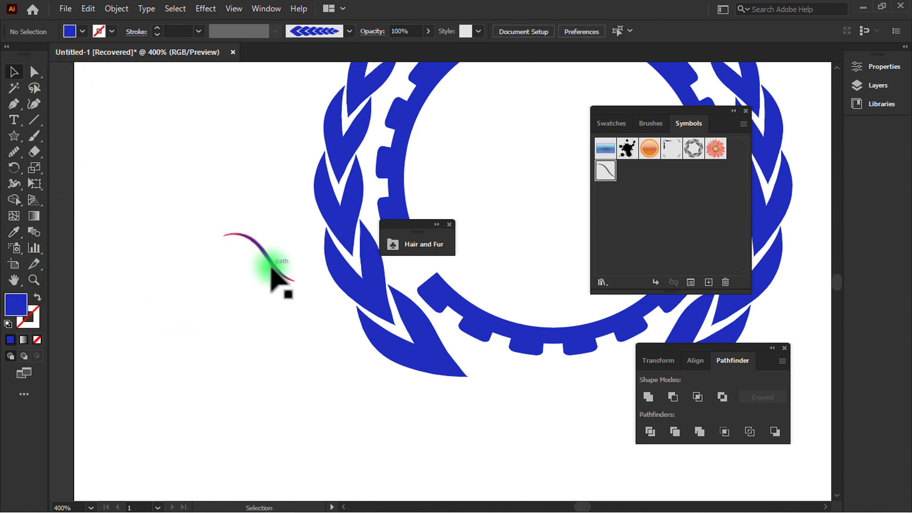
left_click_drag(272, 285, 405, 466)
scroll(427, 437, "down", 3)
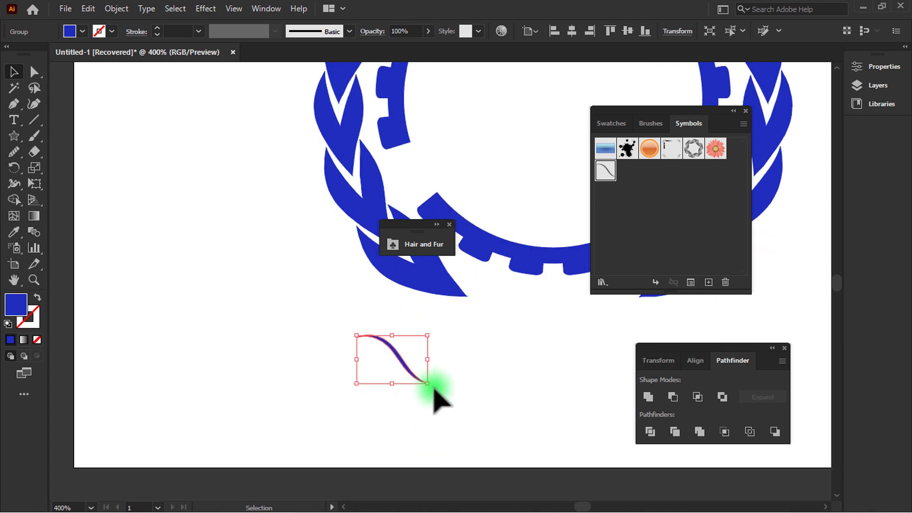
Reflect the blue curve across the horizontal axis from a pivot beside it.
key("o")
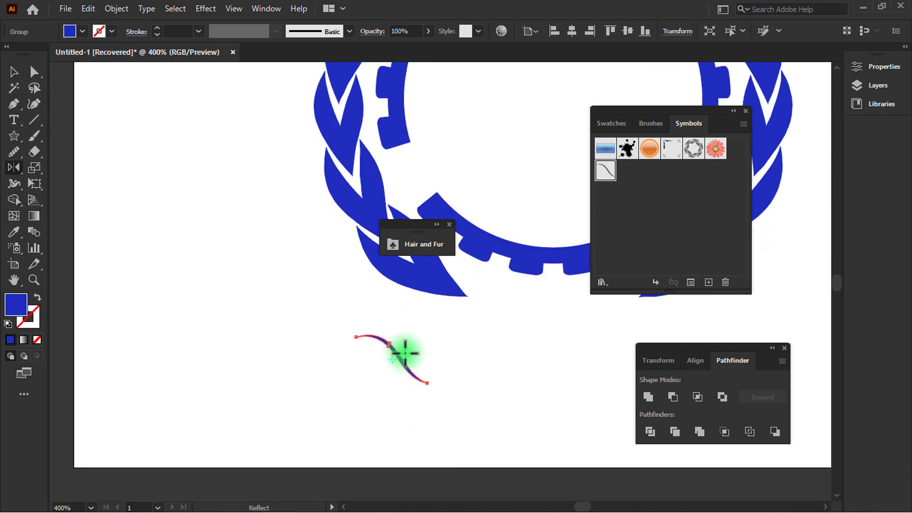
left_click(452, 360, "alt")
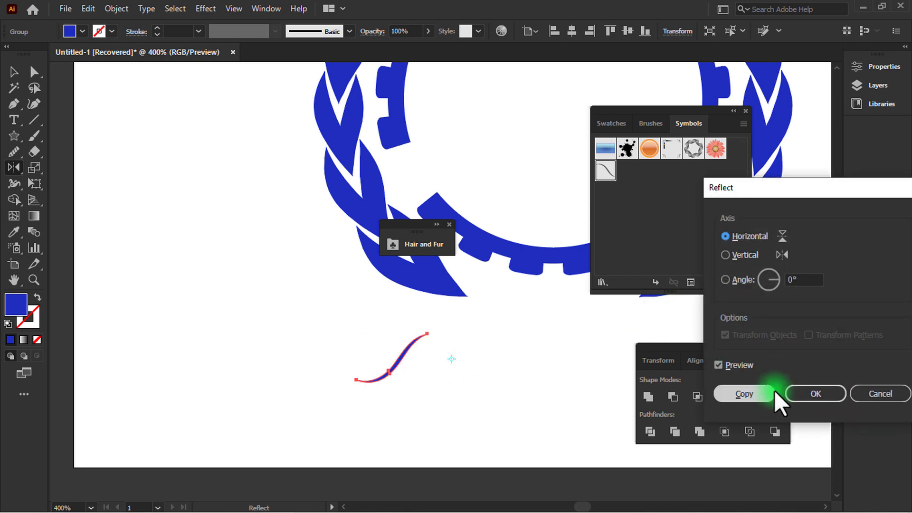
left_click(798, 395)
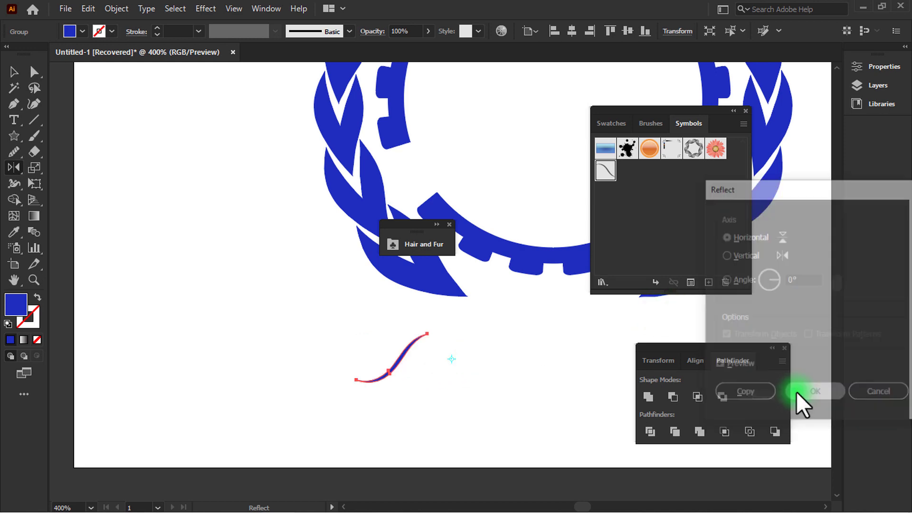
Tilt the curve to about 326° and shift it toward the wreath's bottom.
left_click(19, 72)
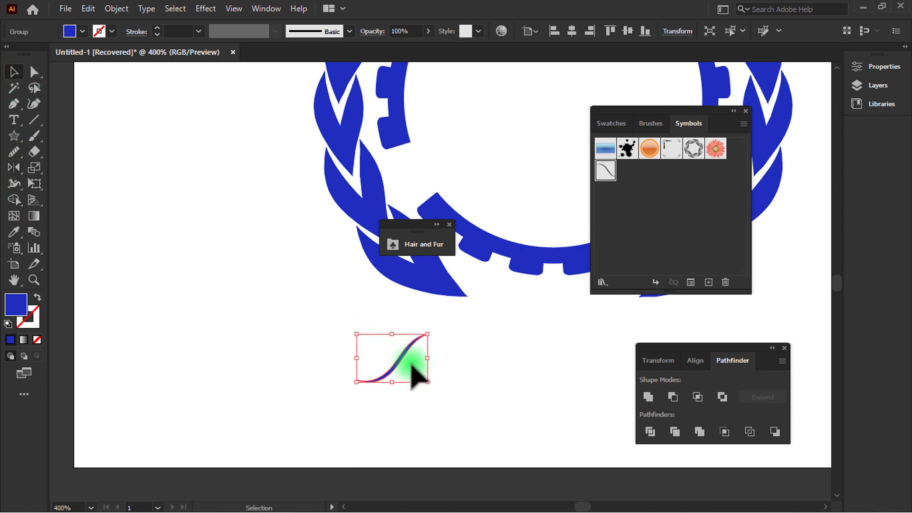
mouse_move(430, 329)
left_mouse_down()
mouse_move(458, 387)
mouse_move(432, 380)
mouse_move(452, 352)
mouse_move(437, 365)
left_mouse_up()
scroll(256, 352, "down", 2)
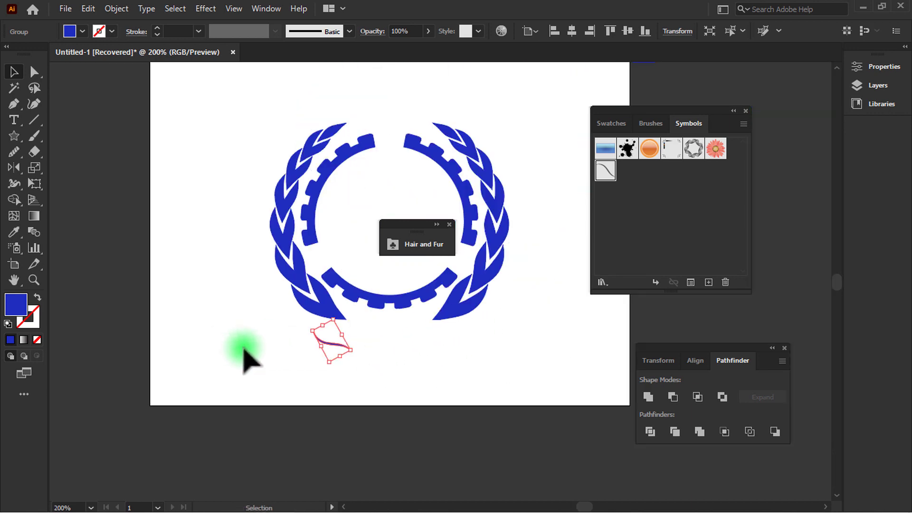
scroll(366, 374, "up", 2)
mouse_move(299, 327)
left_mouse_down()
mouse_move(358, 327)
mouse_move(290, 327)
left_mouse_up()
scroll(330, 337, "up", 2)
scroll(265, 346, "down", 2)
left_click(406, 370)
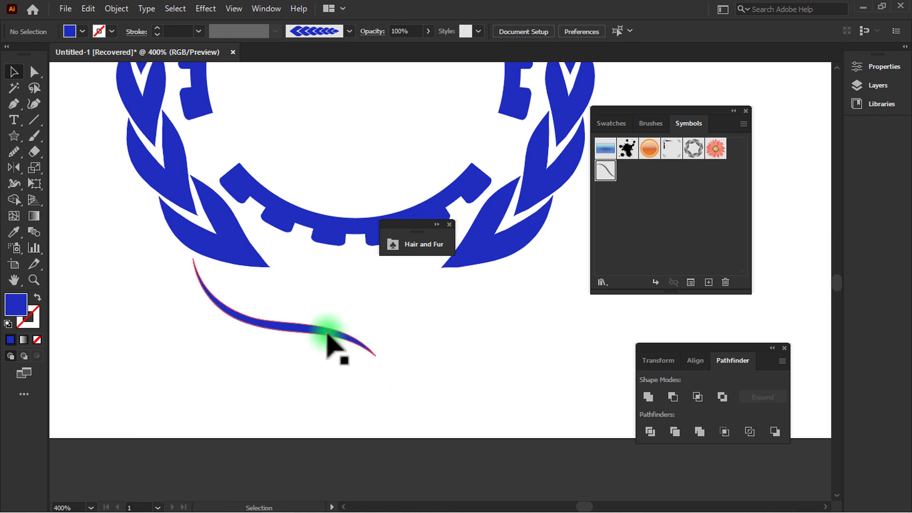
Move the curve under the wreath's lower left end, then raise its middle anchor and pull its lower anchor down-left.
left_click_drag(327, 334, 349, 350)
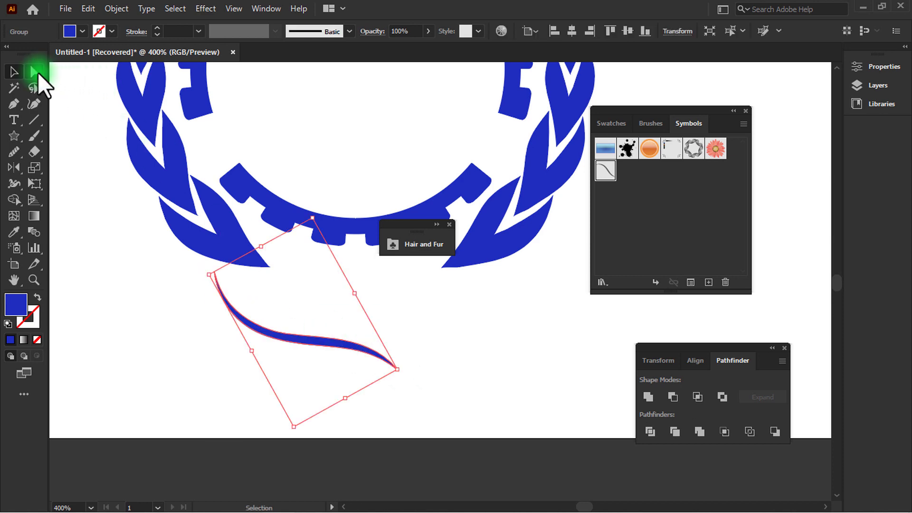
left_click(34, 73)
scroll(259, 347, "up", 2)
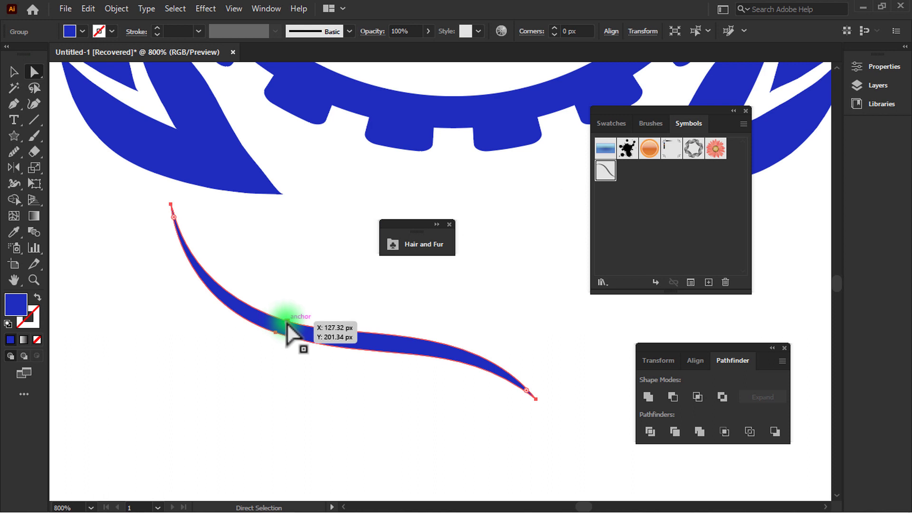
mouse_move(287, 325)
left_mouse_down()
mouse_move(295, 320)
mouse_move(294, 285)
left_mouse_up()
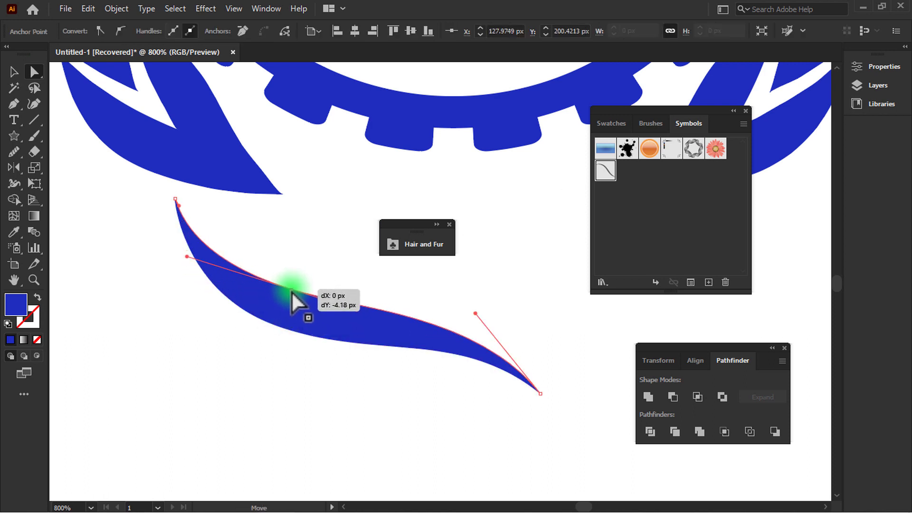
left_click_drag(293, 285, 297, 285)
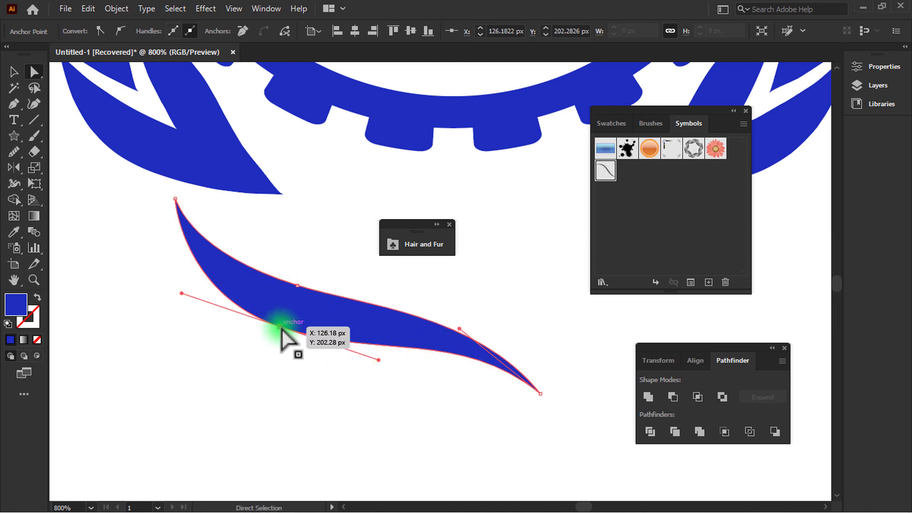
left_click_drag(280, 327, 275, 338)
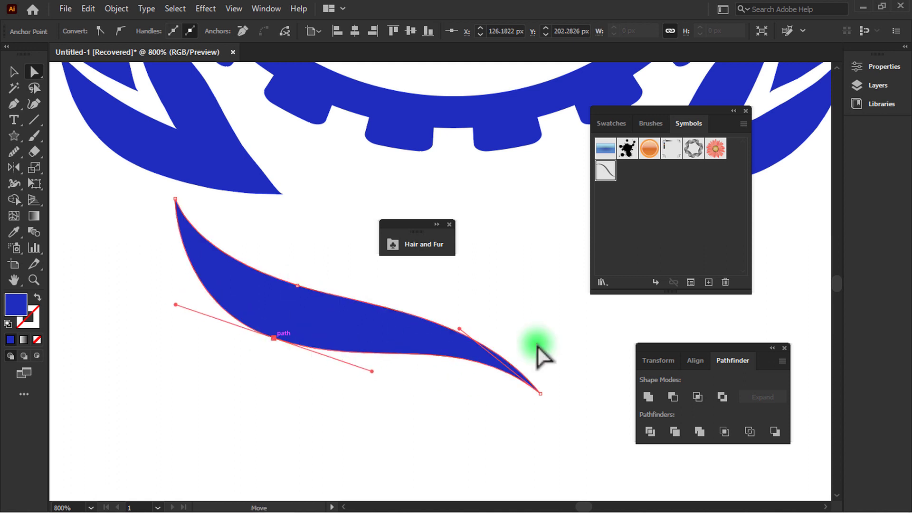
scroll(515, 408, "down", 1)
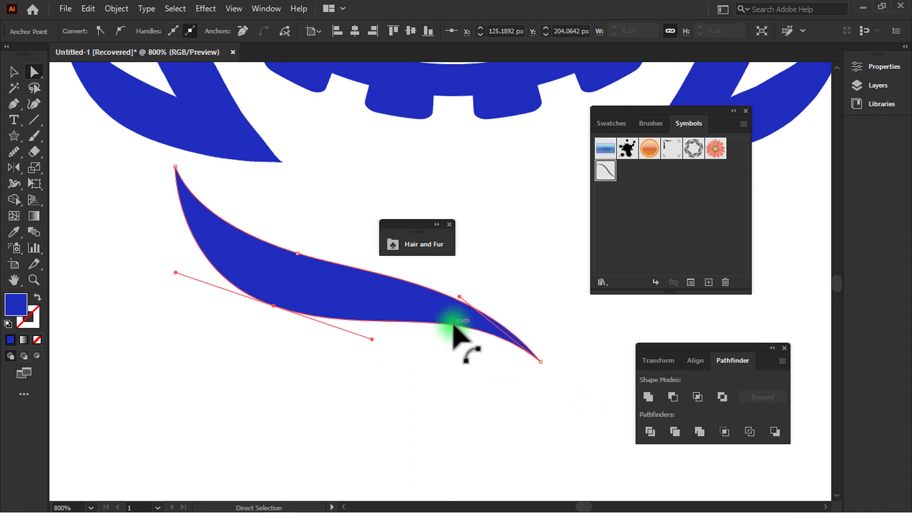
Use the Pen tool to add an anchor that reshapes the stem's curve.
left_click(14, 102)
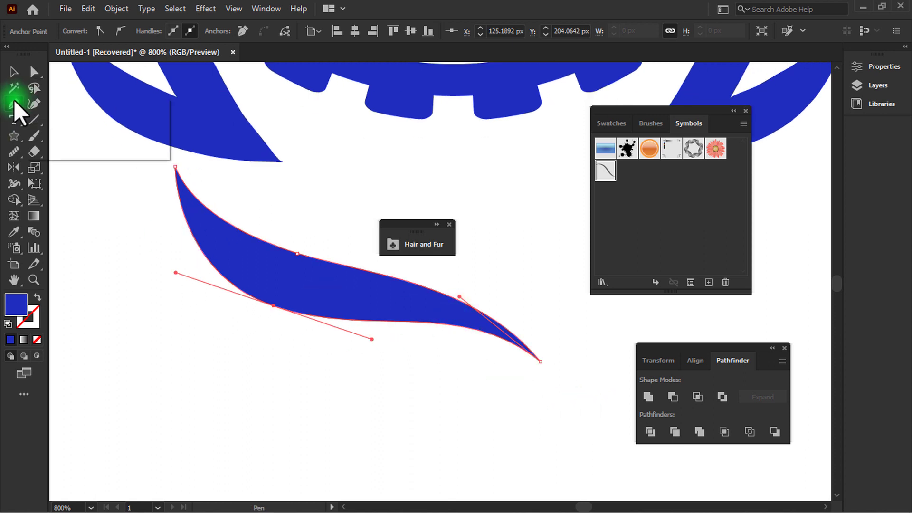
left_click(57, 102)
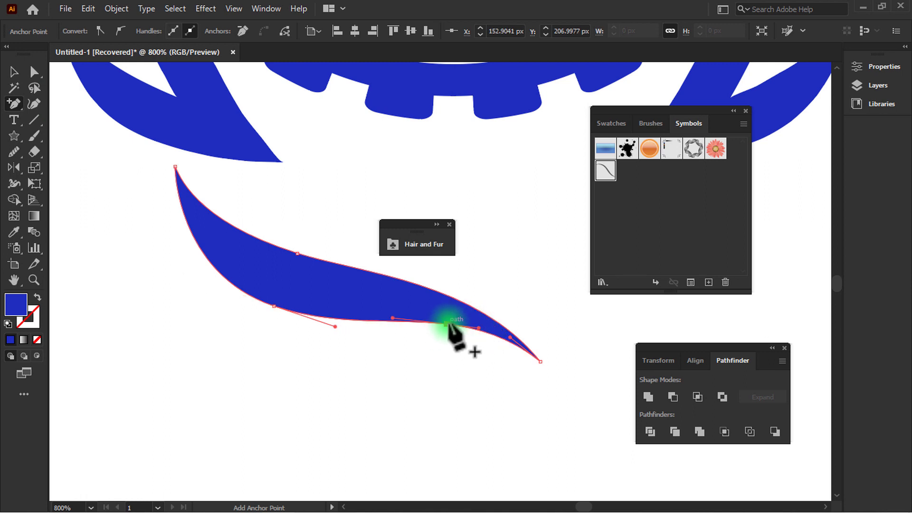
mouse_move(446, 324)
left_mouse_down()
mouse_move(440, 309)
mouse_move(491, 321)
left_mouse_up()
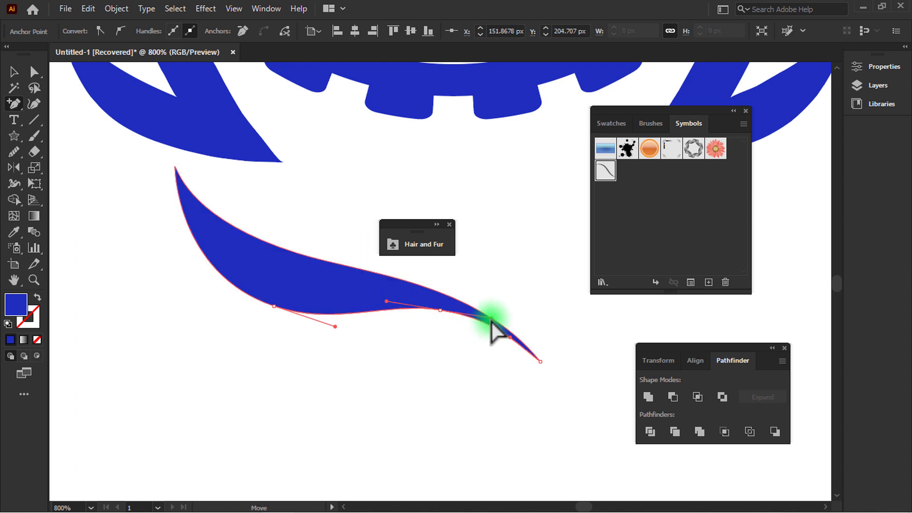
Add points near the stem's tip and drag the tip down-right to lengthen the tail.
scroll(541, 361, "up", 3)
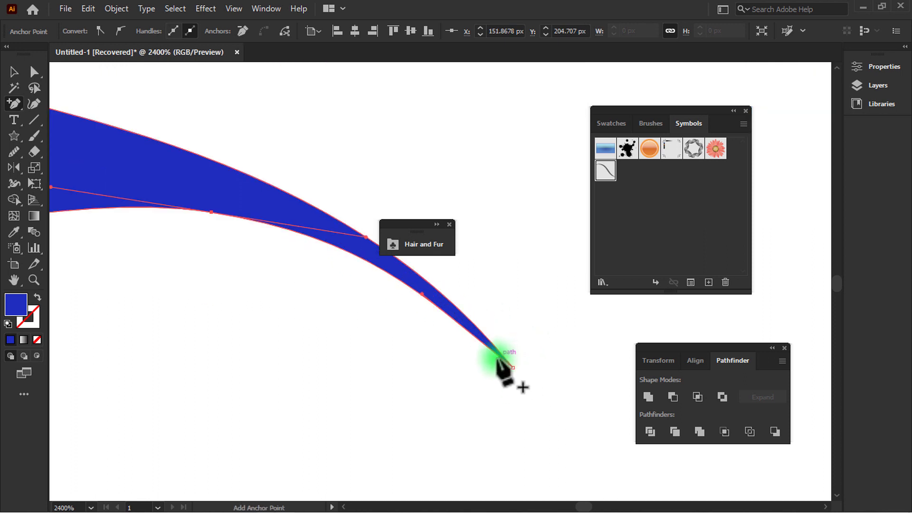
left_click(422, 295)
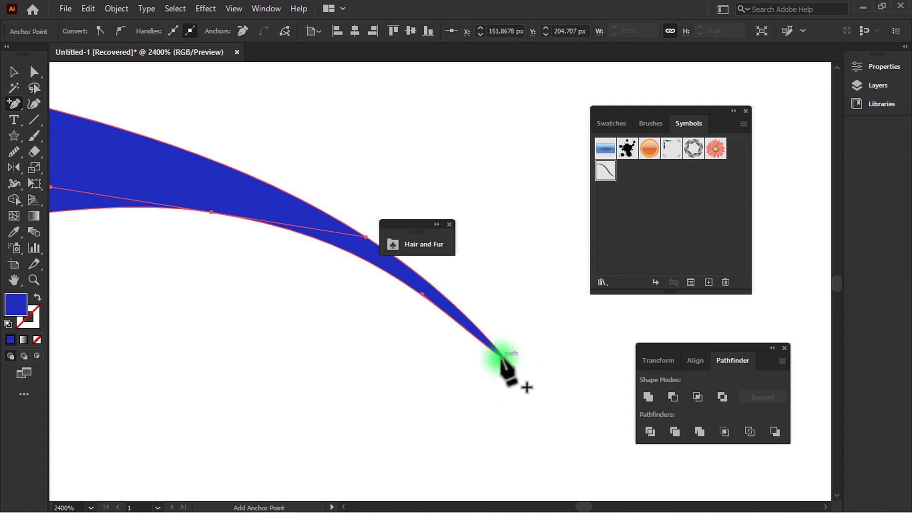
left_click(499, 355)
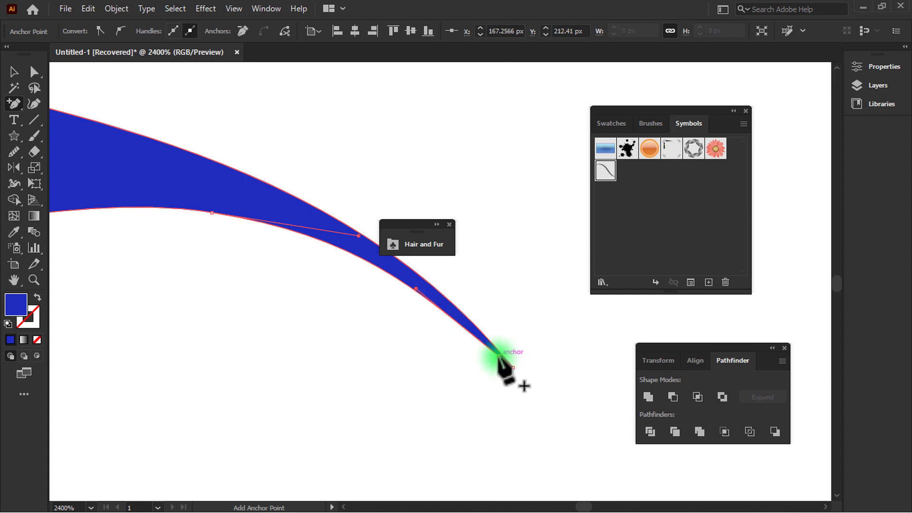
left_click_drag(499, 356, 520, 463)
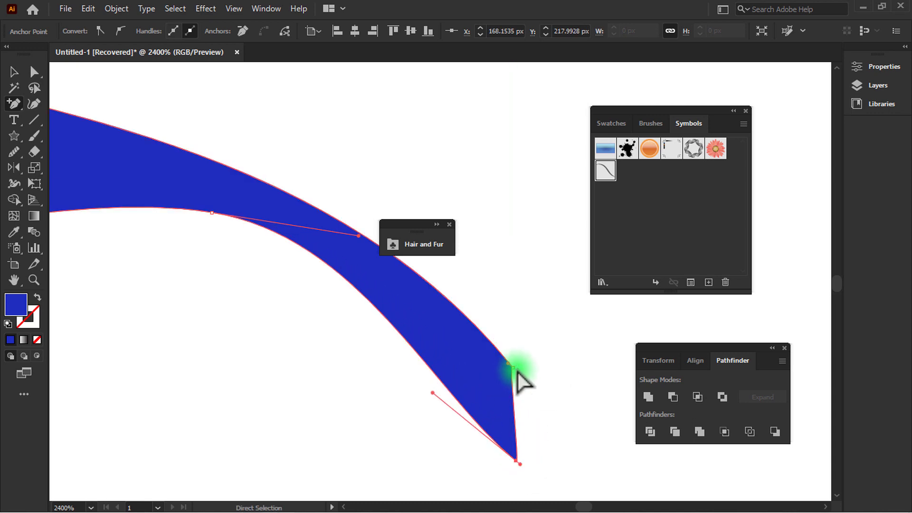
mouse_move(516, 370)
left_mouse_down()
mouse_move(566, 450)
mouse_move(553, 462)
left_mouse_up()
mouse_move(371, 212)
left_mouse_down()
mouse_move(362, 224)
mouse_move(466, 113)
left_mouse_up()
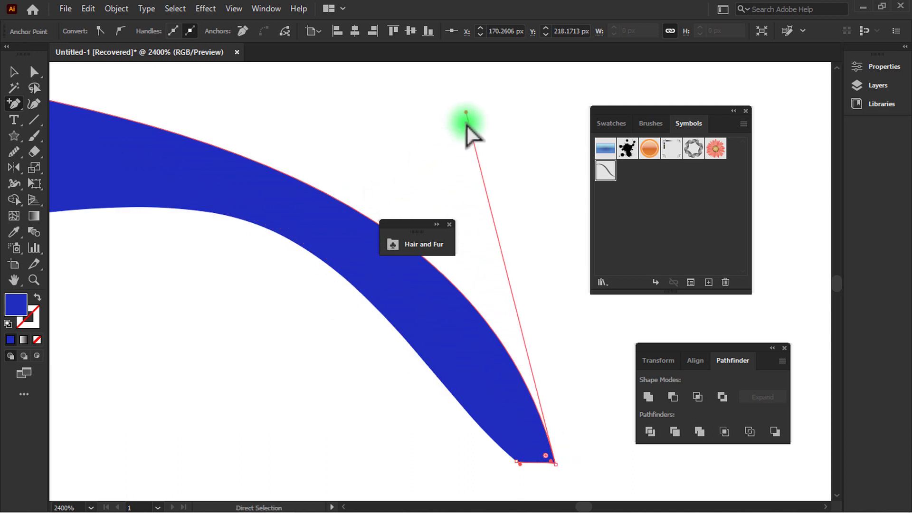
Pull the tail's bottom anchor handle upward to curve the edge, and adjust a nearby anchor.
left_click(516, 460)
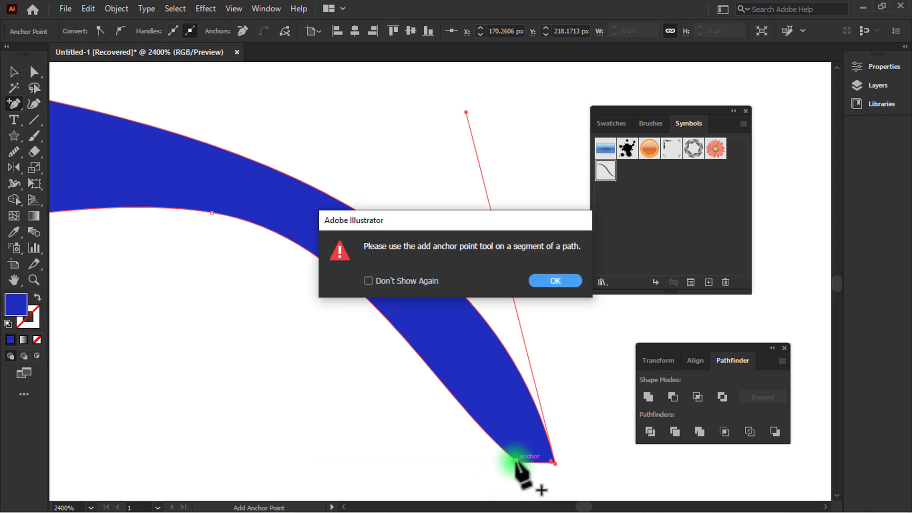
left_click(548, 284)
left_click(514, 465, "ctrl")
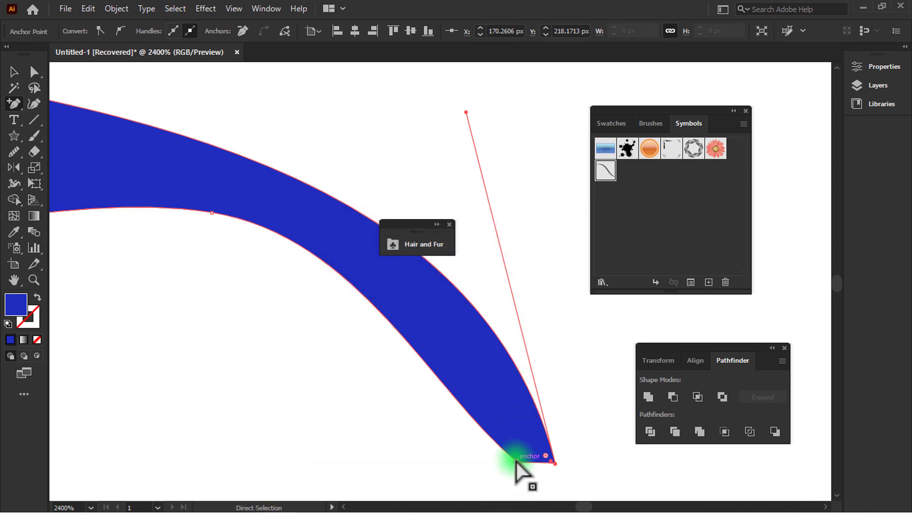
left_click(433, 393)
mouse_move(433, 394)
left_mouse_down()
mouse_move(425, 282)
mouse_move(369, 204)
mouse_move(331, 176)
mouse_move(418, 298)
mouse_move(434, 289)
mouse_move(437, 260)
left_mouse_up()
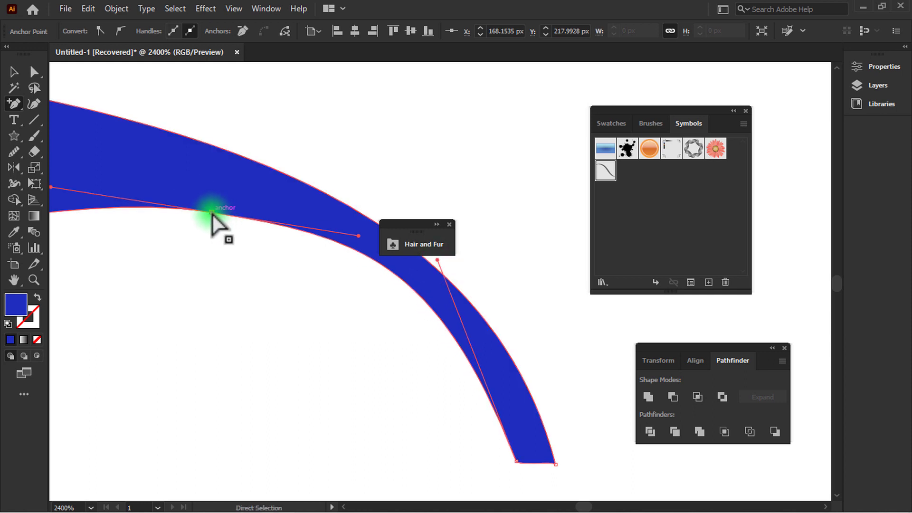
left_click_drag(211, 213, 186, 180)
Bend the stem's upper edge into an S-curve and smooth it toward the tip.
key("ctrl+minus")
key("ctrl+minus")
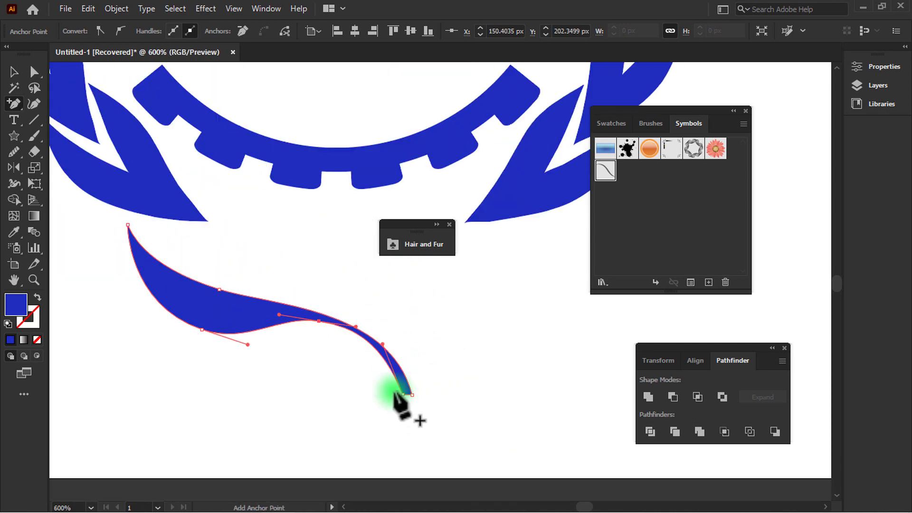
scroll(118, 269, "up", 1)
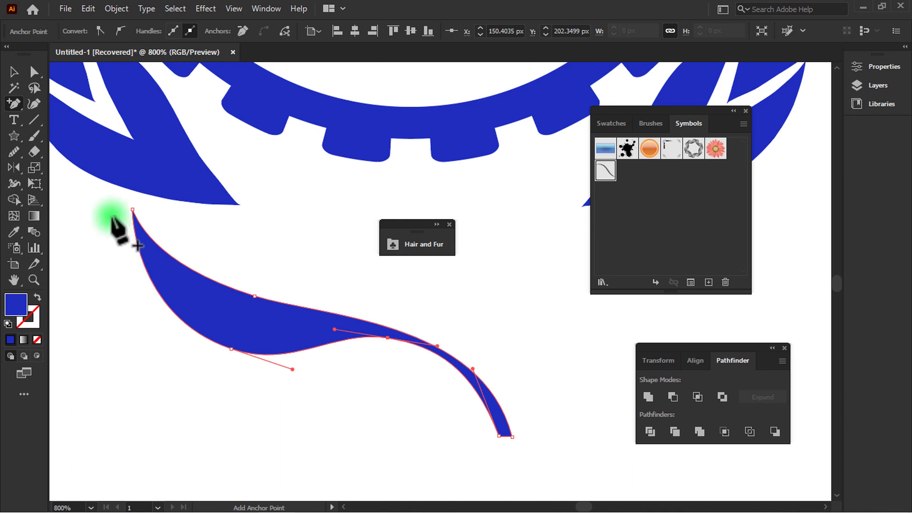
mouse_move(132, 210)
left_mouse_down()
mouse_move(119, 231)
mouse_move(140, 248)
left_mouse_up()
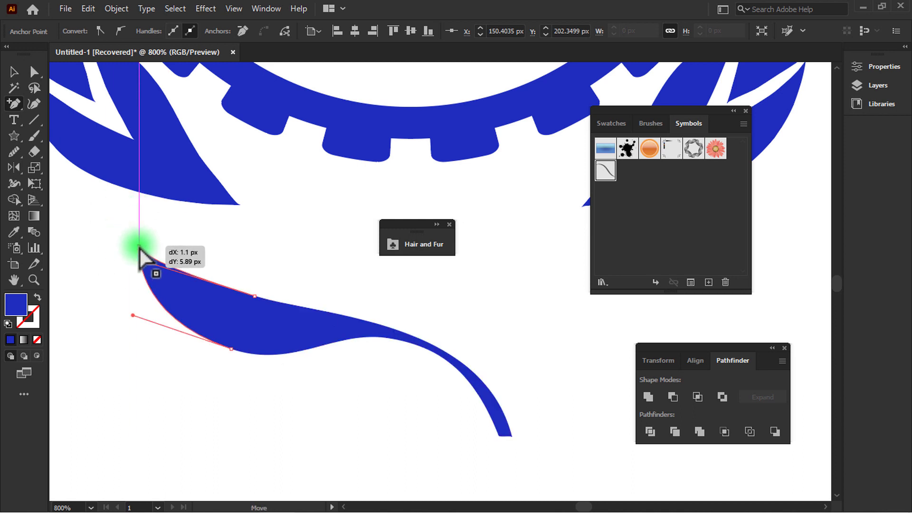
left_click(255, 296)
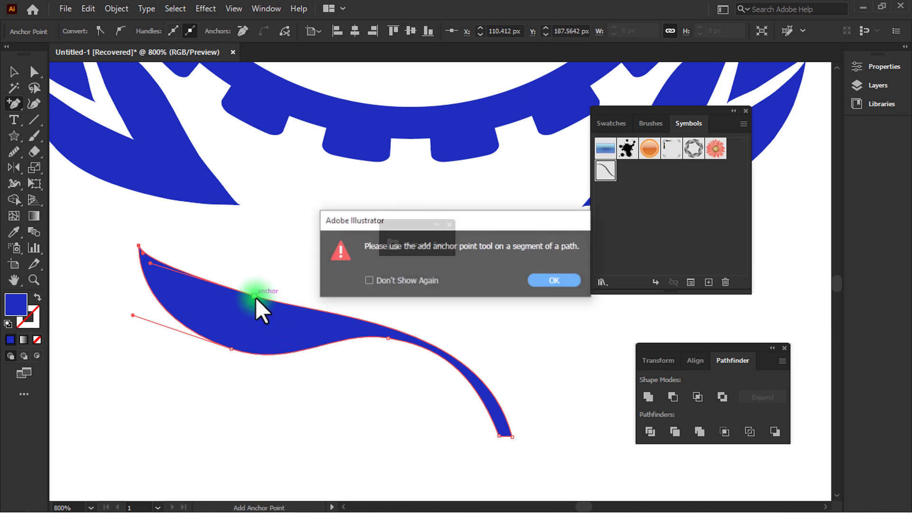
key("Return")
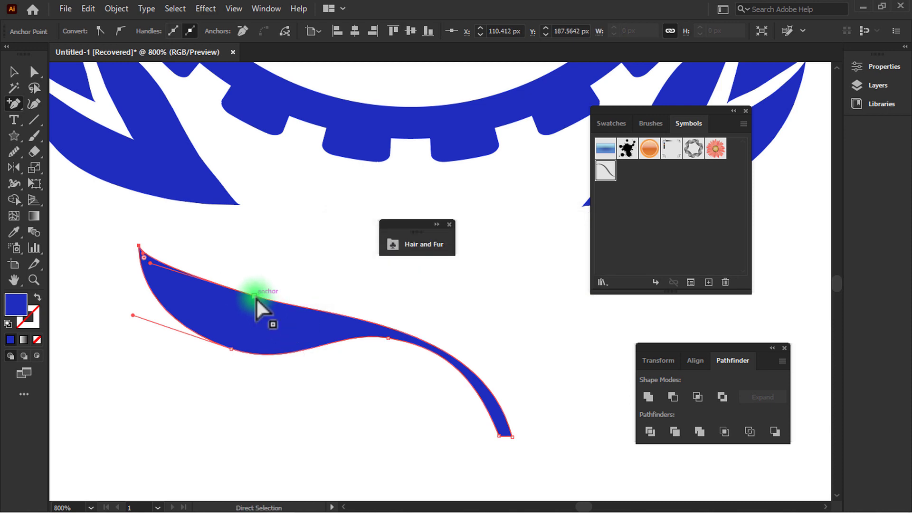
mouse_move(255, 296)
left_mouse_down()
mouse_move(300, 330)
mouse_move(329, 315)
mouse_move(360, 315)
left_mouse_up()
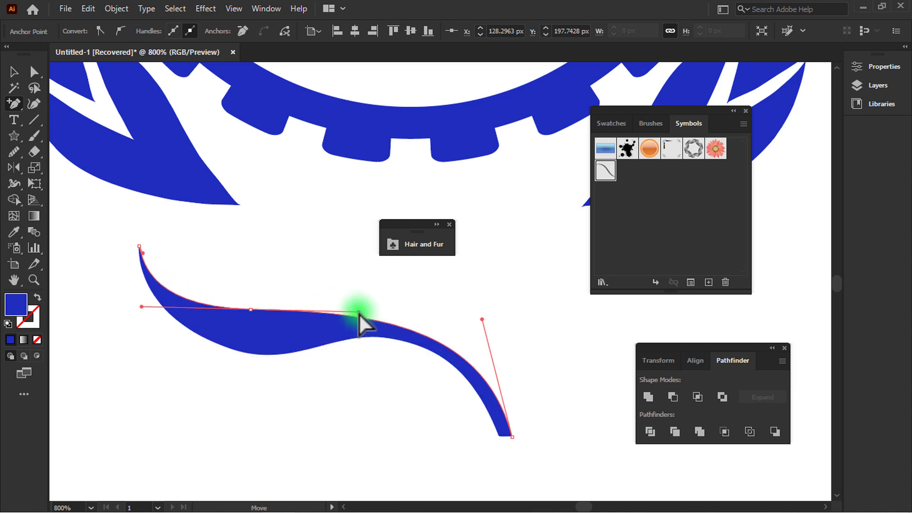
left_click(13, 152)
mouse_move(289, 311)
left_mouse_down()
mouse_move(224, 295)
mouse_move(142, 254)
left_mouse_up()
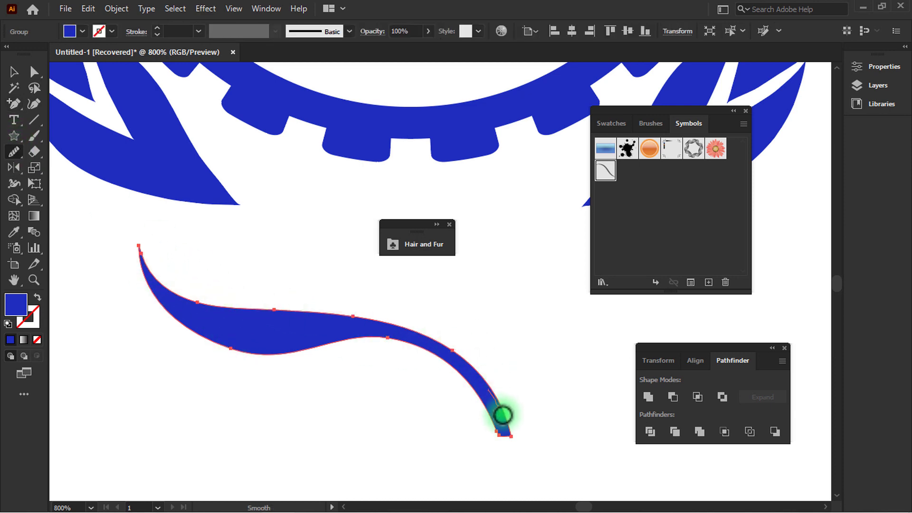
Smooth the outline around the stem's tail and move the stem left below the wreath.
left_click_drag(497, 426, 510, 447)
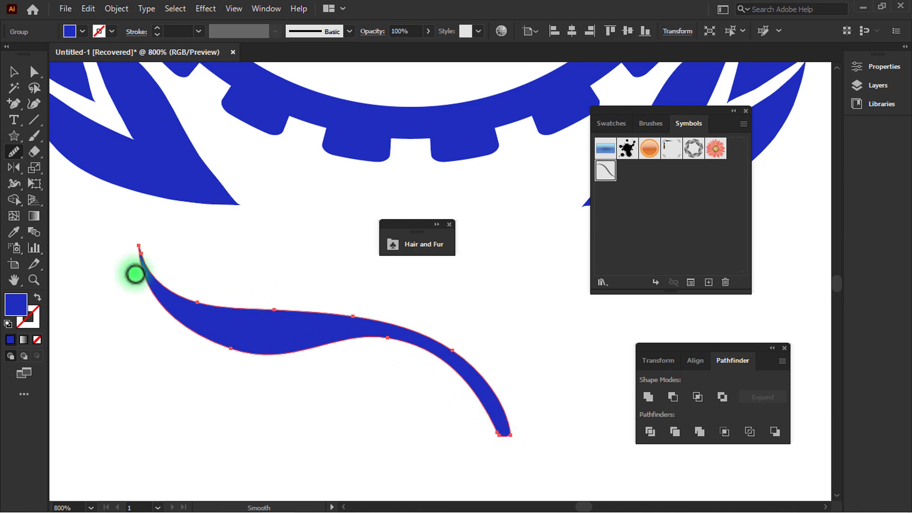
left_click(12, 72)
left_click(222, 422)
scroll(218, 418, "down", 1)
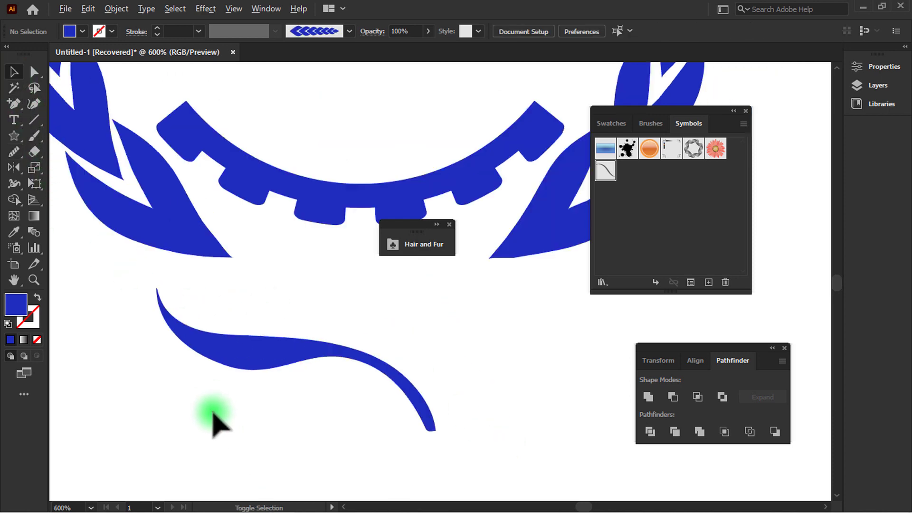
left_click_drag(330, 336, 285, 299)
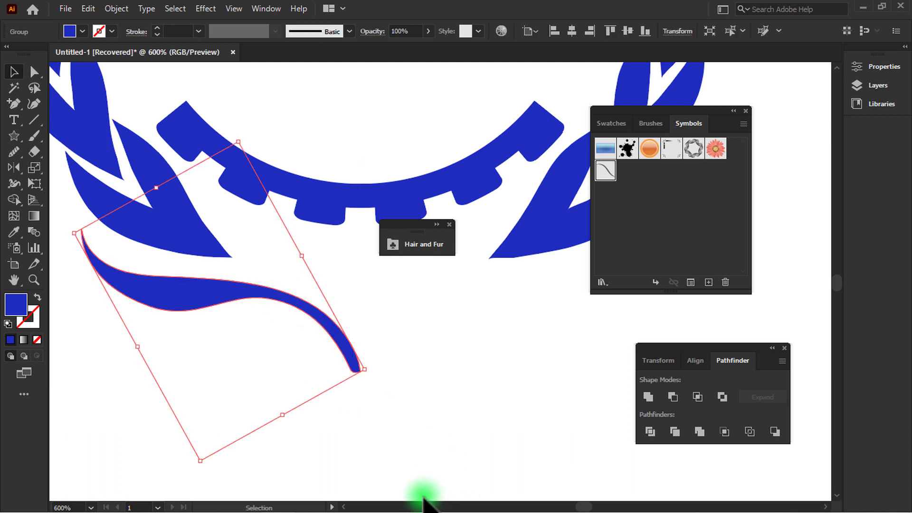
Make a vertically mirrored copy of the stem and position the stems so their tails cross.
key("o")
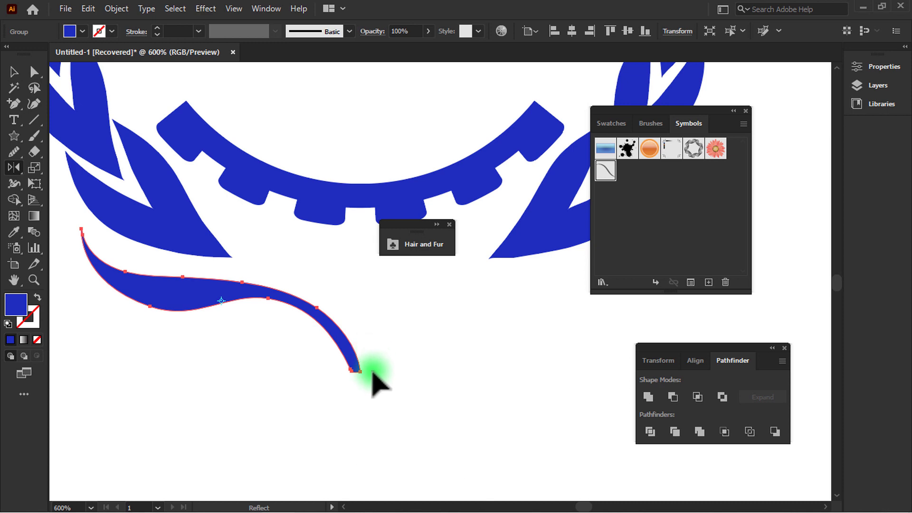
left_click(365, 369, "alt")
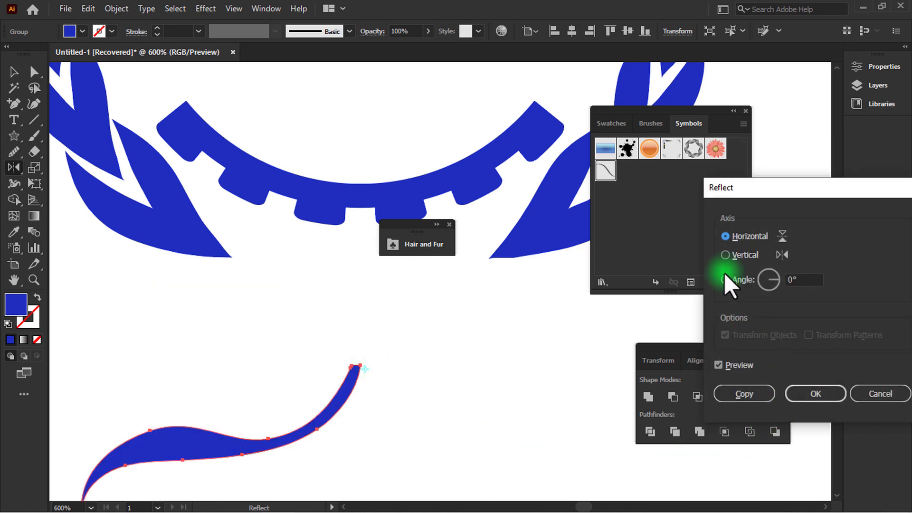
left_click(729, 256)
left_click(738, 396)
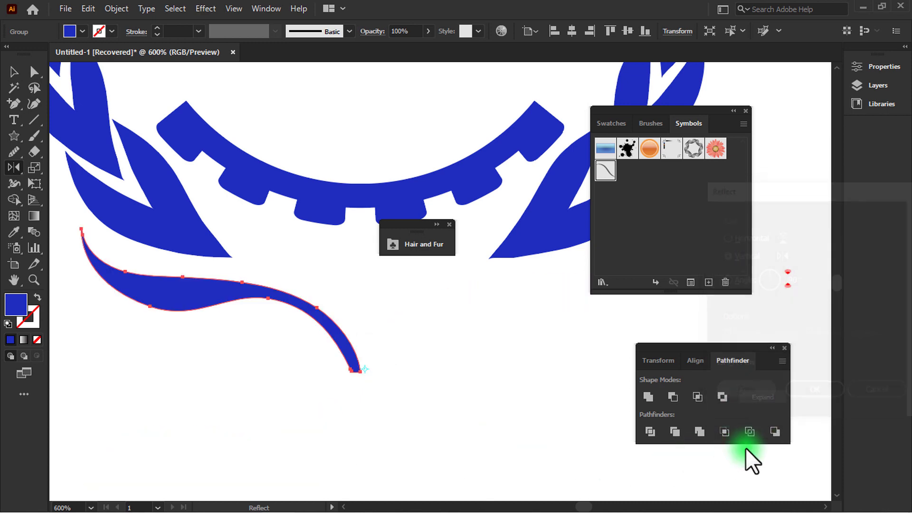
left_click(13, 72)
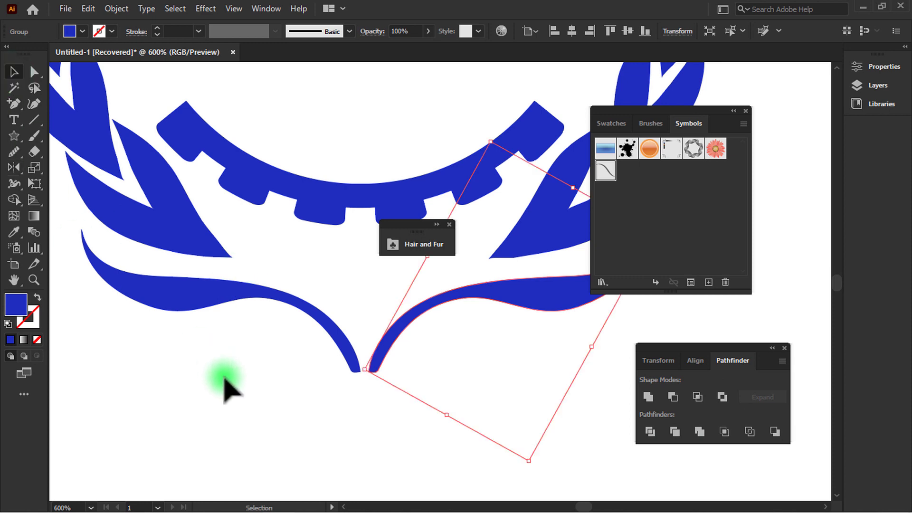
scroll(219, 378, "up", 3)
mouse_move(331, 380)
left_mouse_down()
mouse_move(379, 375)
mouse_move(368, 375)
left_mouse_up()
Close the Hair and Fur library and place enlarged 'ilo' text inside the gear ring.
left_click(305, 428)
scroll(306, 428, "down", 2)
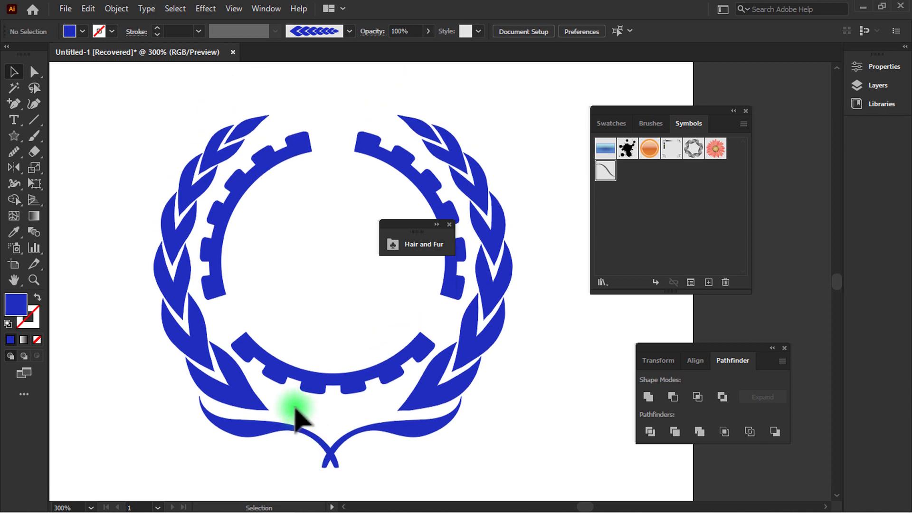
left_click(448, 225)
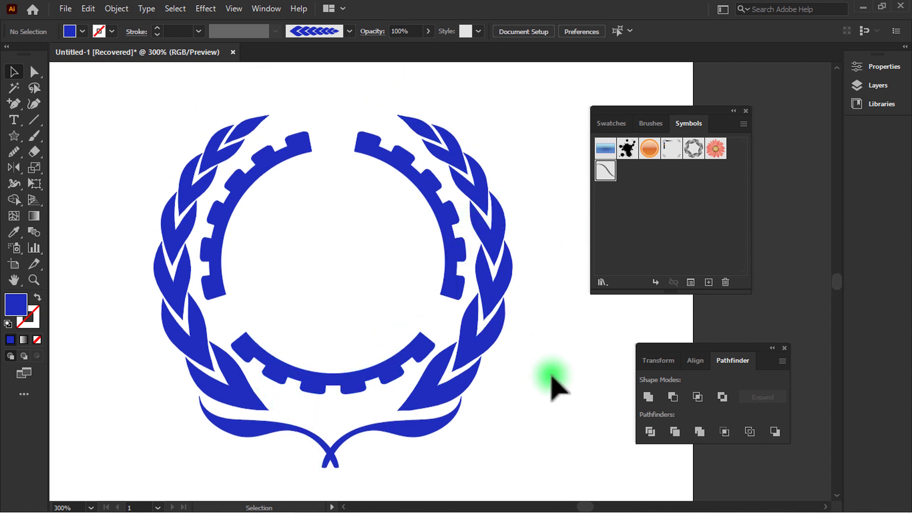
left_click(14, 120)
left_click(381, 287)
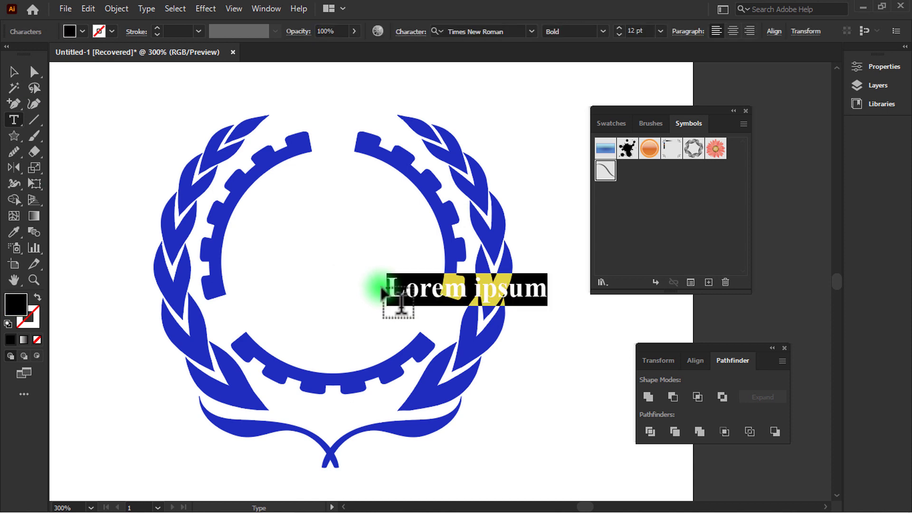
type("ilo")
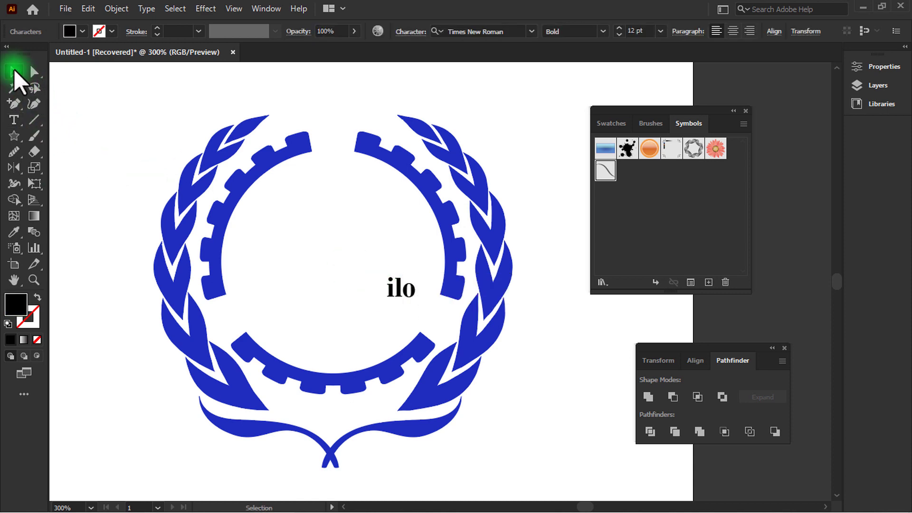
left_click(14, 72)
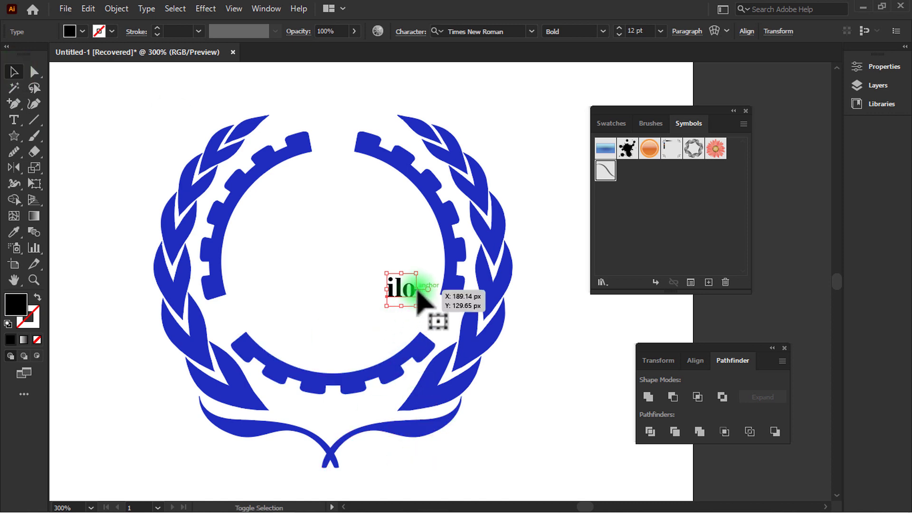
left_click_drag(417, 290, 474, 305)
left_click_drag(417, 307, 350, 281)
left_click(515, 31)
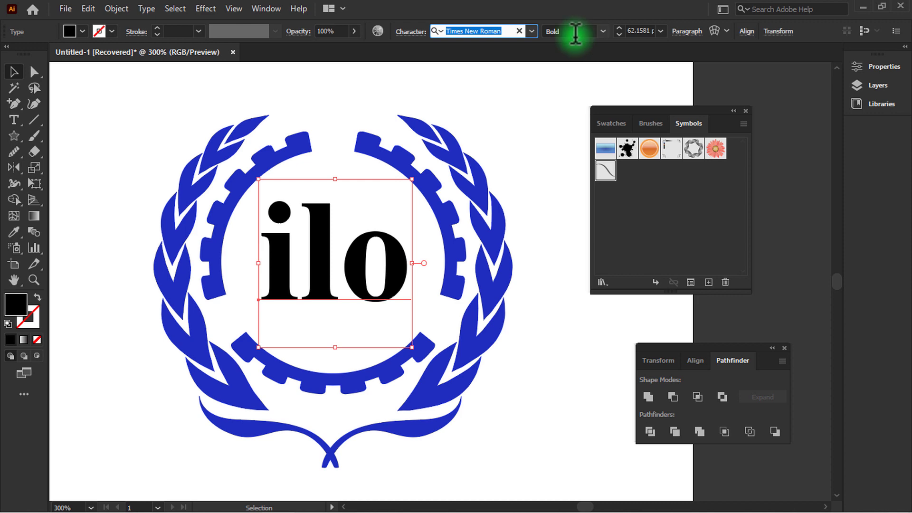
Change the text to uppercase ILO and shrink it to fit inside the gear.
left_click(152, 16)
mouse_move(180, 263)
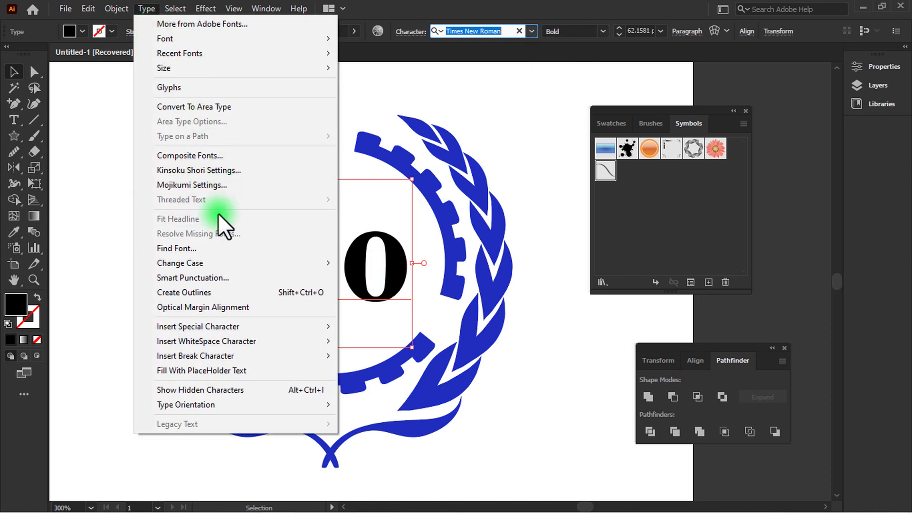
left_click(400, 266)
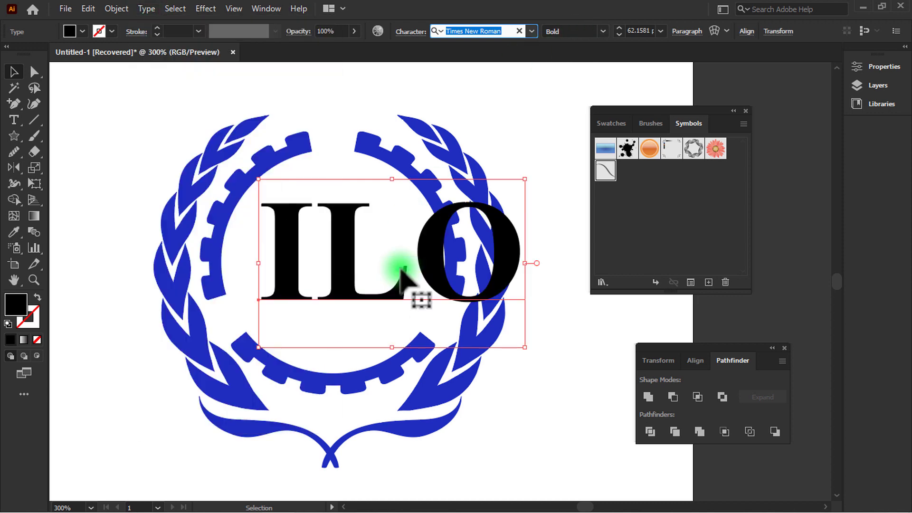
mouse_move(525, 263)
left_mouse_down()
mouse_move(413, 268)
mouse_move(344, 283)
left_mouse_up()
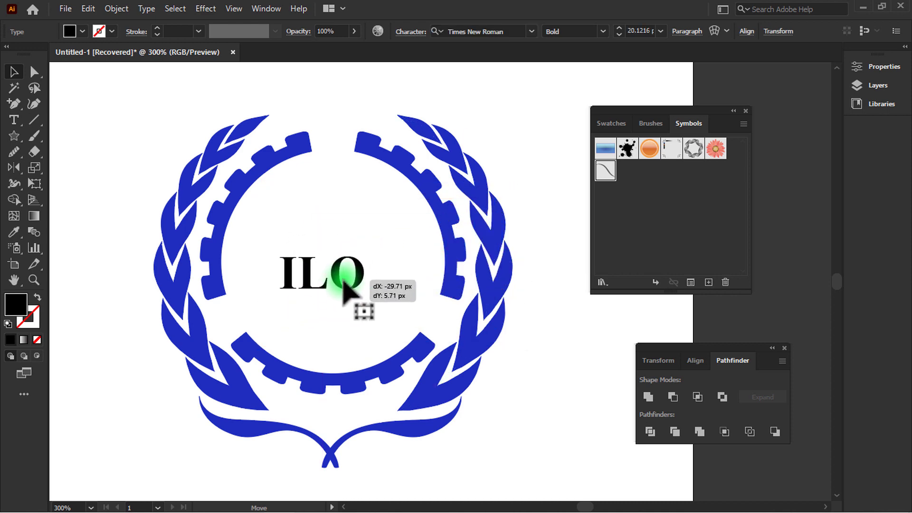
Convert the ILO text to outlines and make the letters slightly taller and narrower.
right_click(343, 286)
left_click(457, 328)
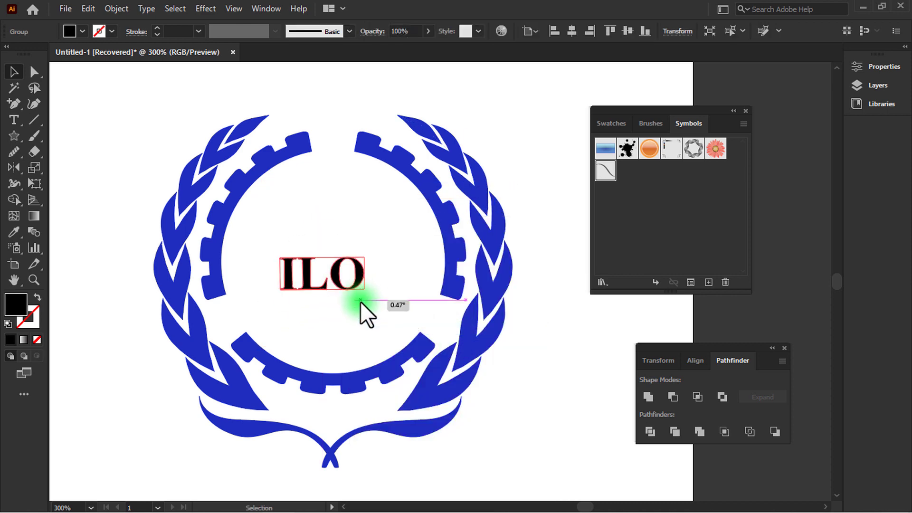
scroll(292, 249, "up", 3)
mouse_move(370, 267)
left_mouse_down()
mouse_move(373, 249)
mouse_move(373, 258)
left_mouse_up()
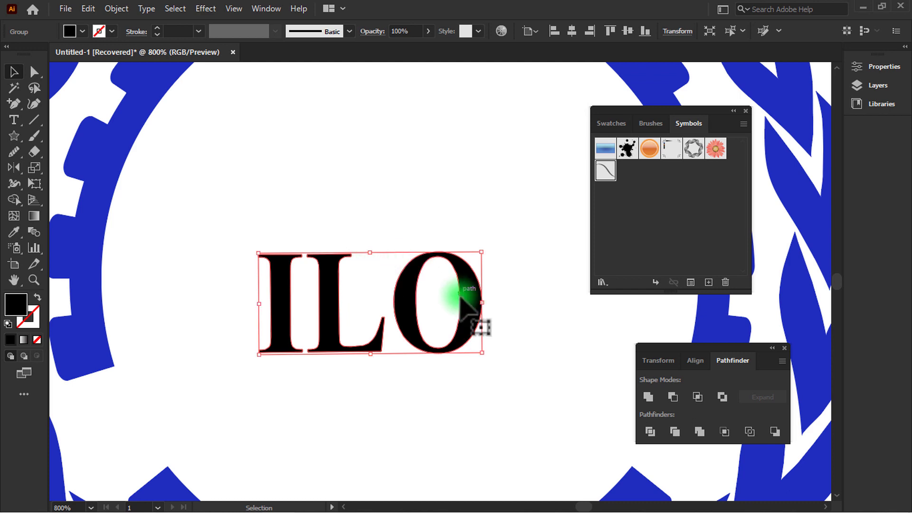
left_click_drag(479, 302, 473, 301)
left_click(508, 271)
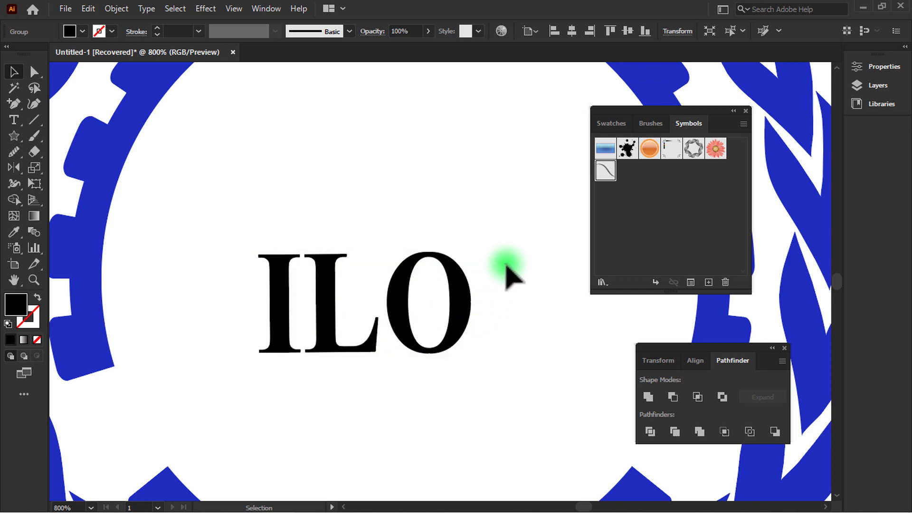
Ungroup the outlined ILO into separate letters.
left_click_drag(252, 207, 430, 354)
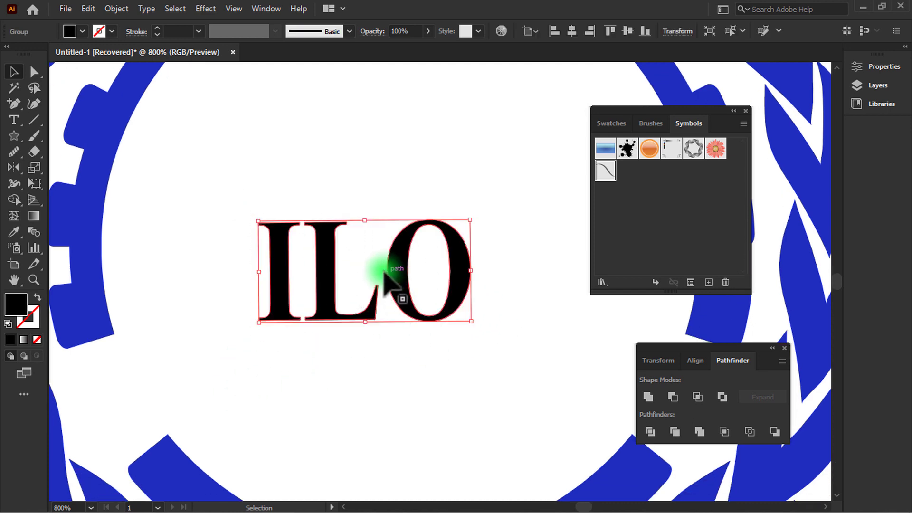
right_click(386, 273)
left_click(428, 382)
left_click(346, 359)
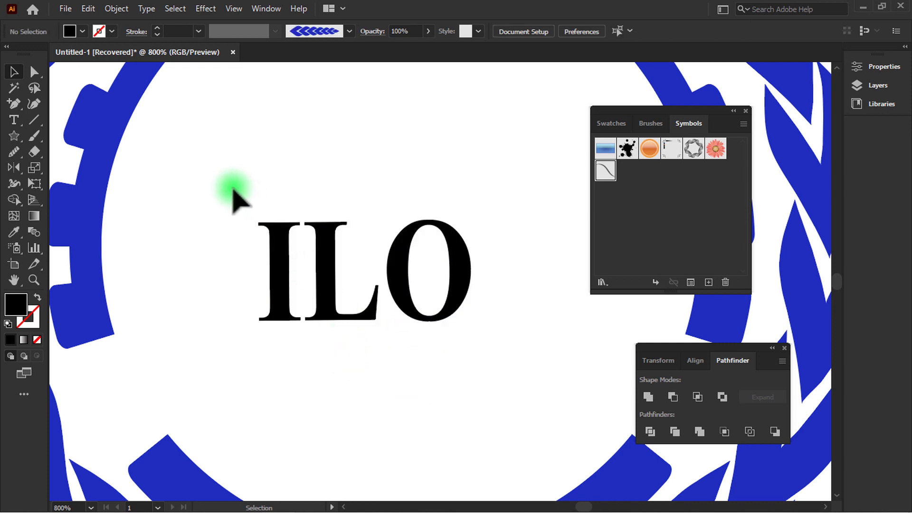
left_click(34, 72)
Lower the bottom anchors of the I and L to lengthen both letters.
left_click_drag(235, 197, 353, 229)
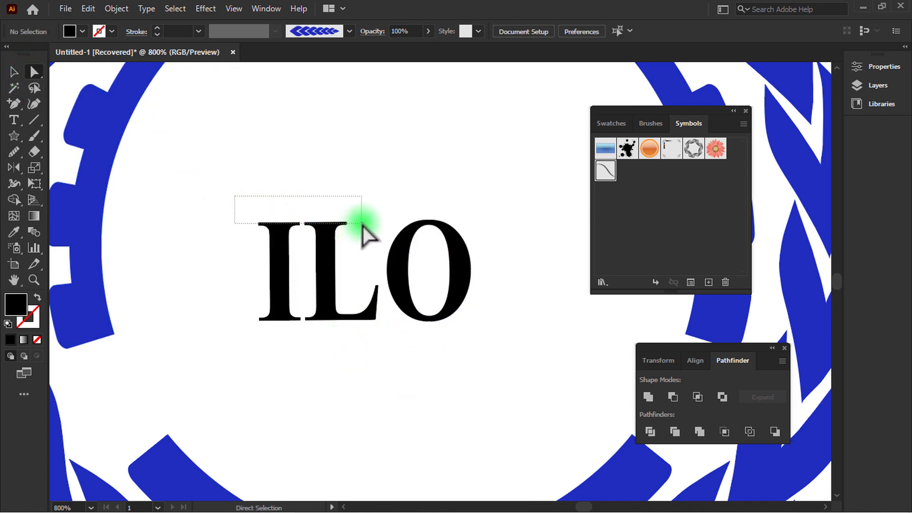
left_click_drag(362, 223, 362, 223)
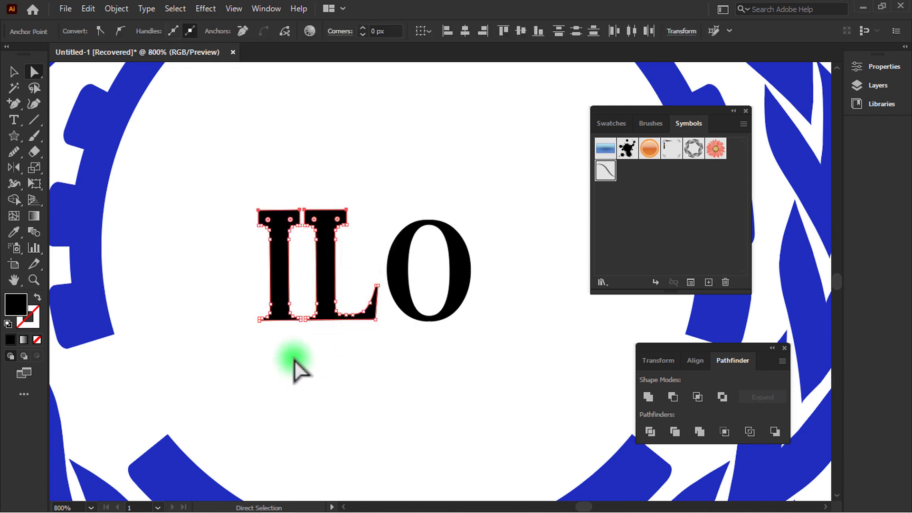
scroll(271, 335, "up", 1)
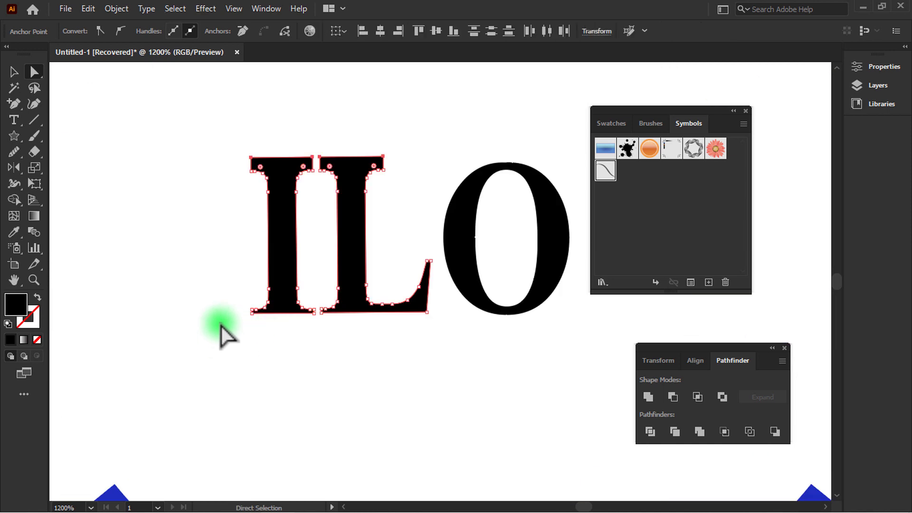
left_click_drag(230, 314, 440, 335)
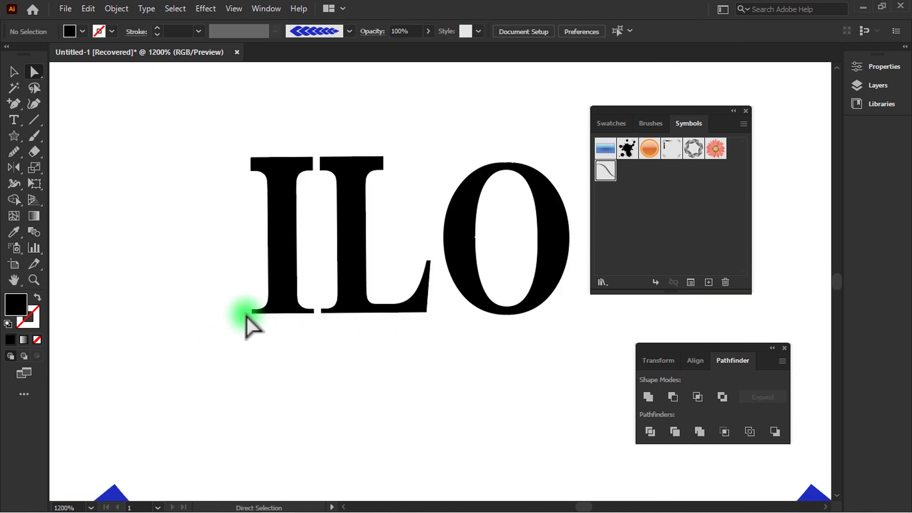
left_click_drag(246, 314, 441, 325)
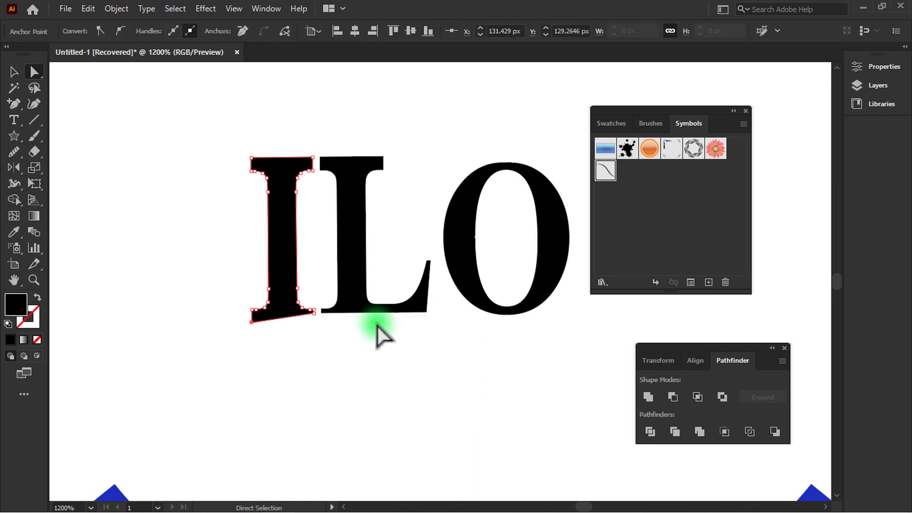
left_click(323, 347)
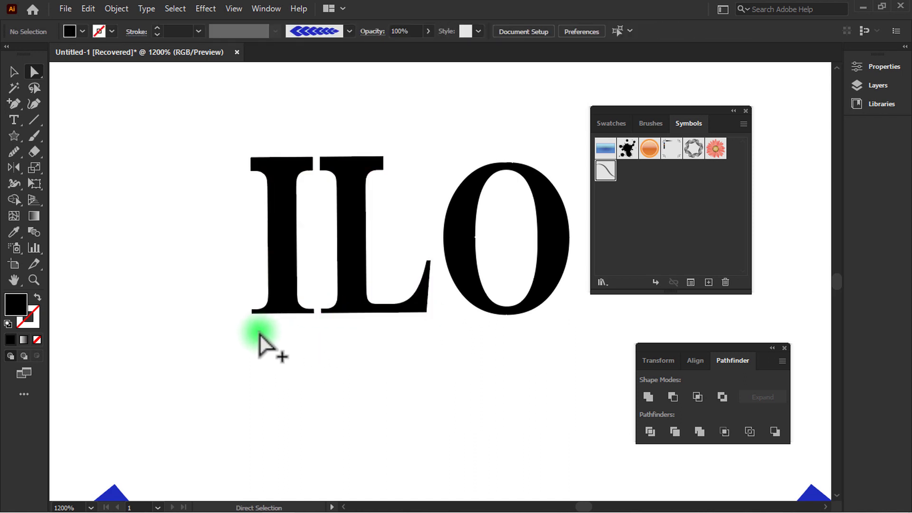
scroll(257, 333, "up", 2)
mouse_move(215, 305)
left_mouse_down()
mouse_move(477, 337)
mouse_move(601, 338)
left_mouse_up()
key("Down")
key("Down")
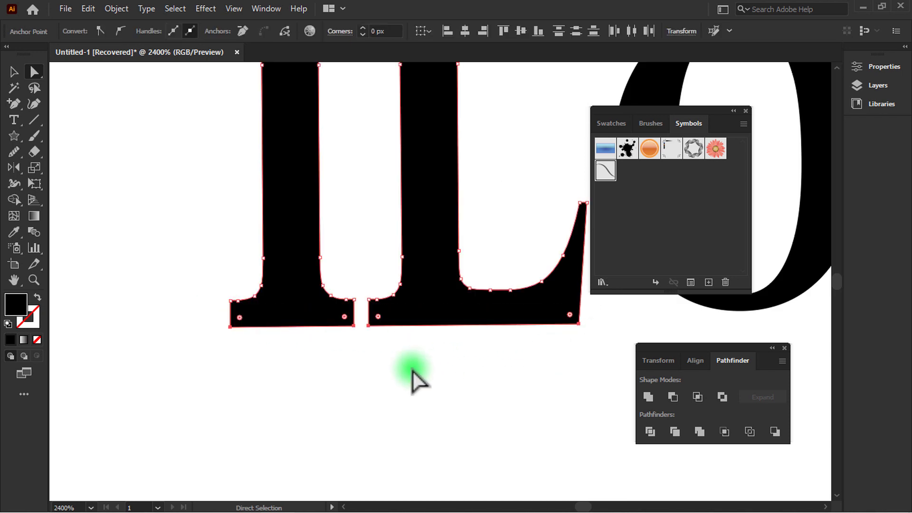
left_click(412, 375)
scroll(247, 413, "down", 2)
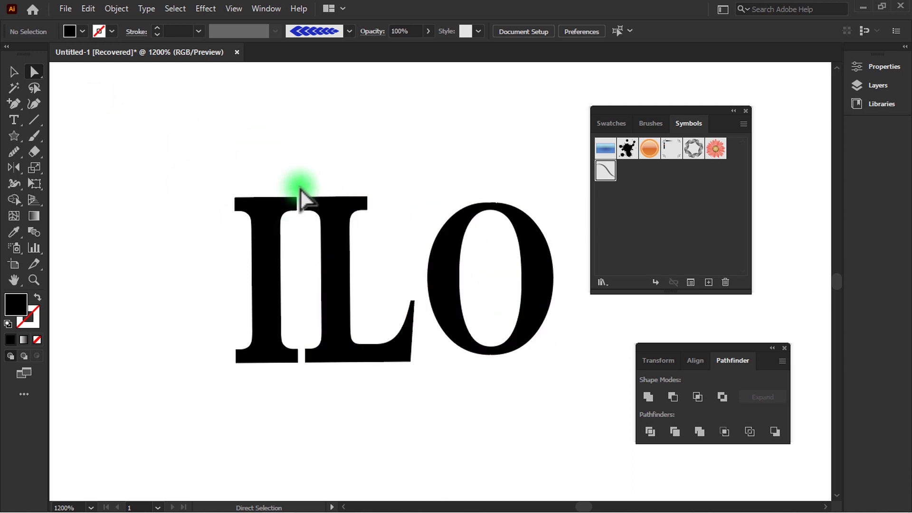
Raise the L's top points well above the other letters.
mouse_move(300, 188)
left_mouse_down()
mouse_move(338, 233)
mouse_move(389, 232)
left_mouse_up()
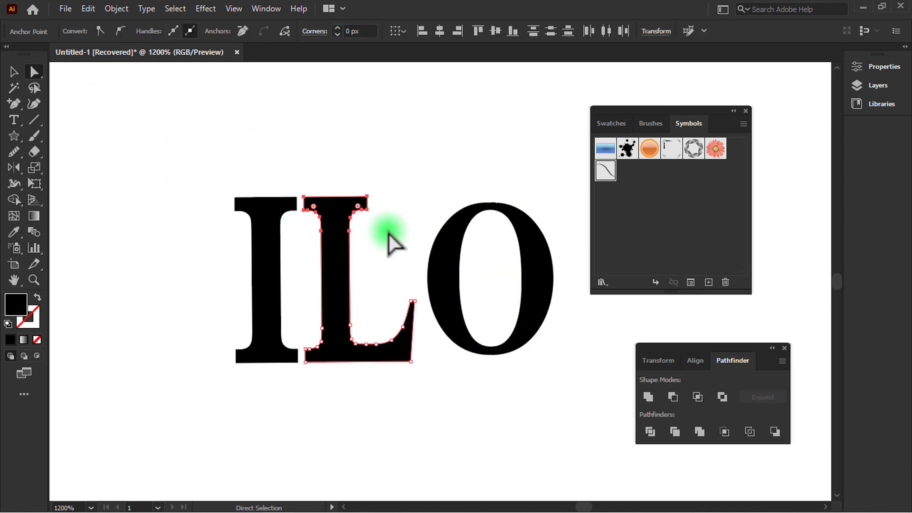
key("Up")
key("Up")
key("Up")
key("Up")
key("Up")
key("Up")
key("Up")
key("Up")
key("Up")
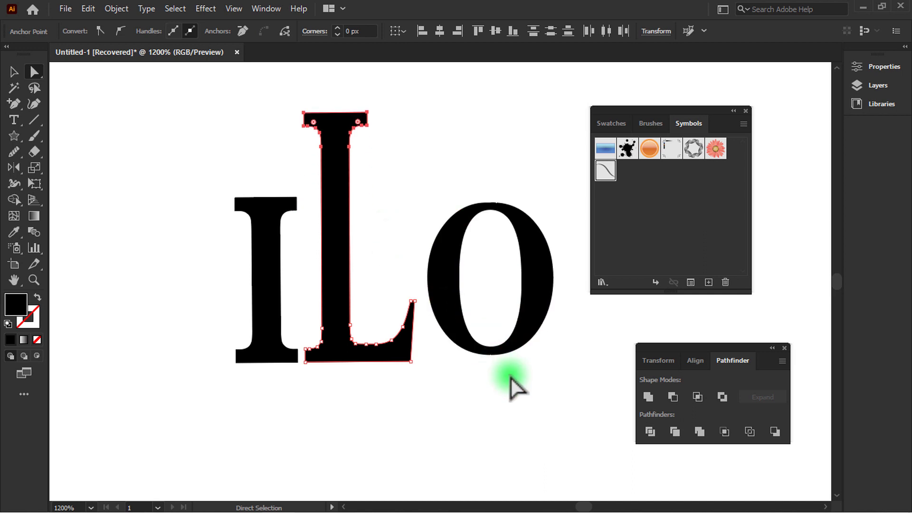
key("Up")
key("Up")
key("Up")
key("Up")
key("Up")
left_click(14, 72)
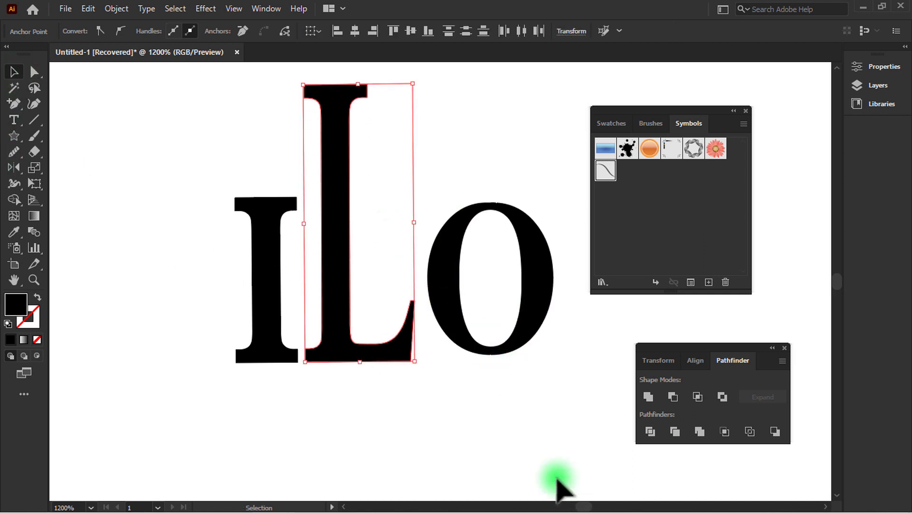
left_click(403, 306)
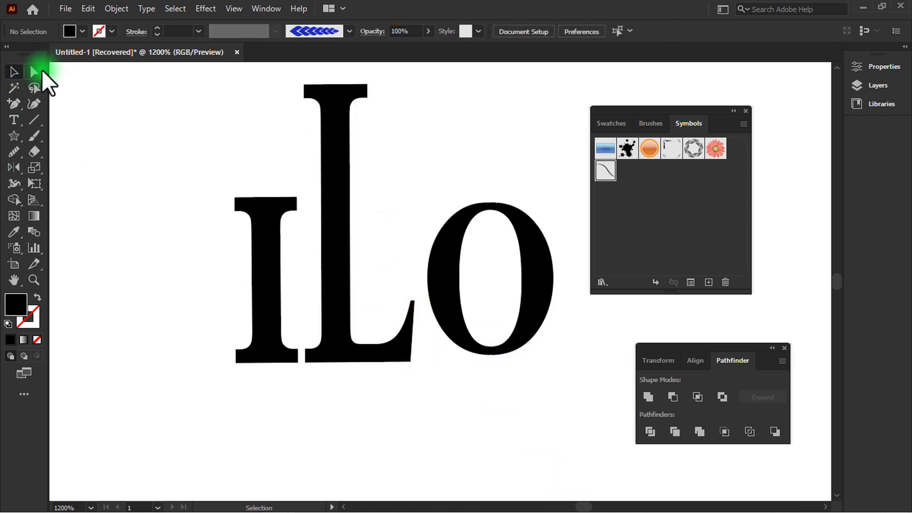
Extend the L's foot under the O and move the O up onto it.
left_click_drag(385, 285, 427, 394)
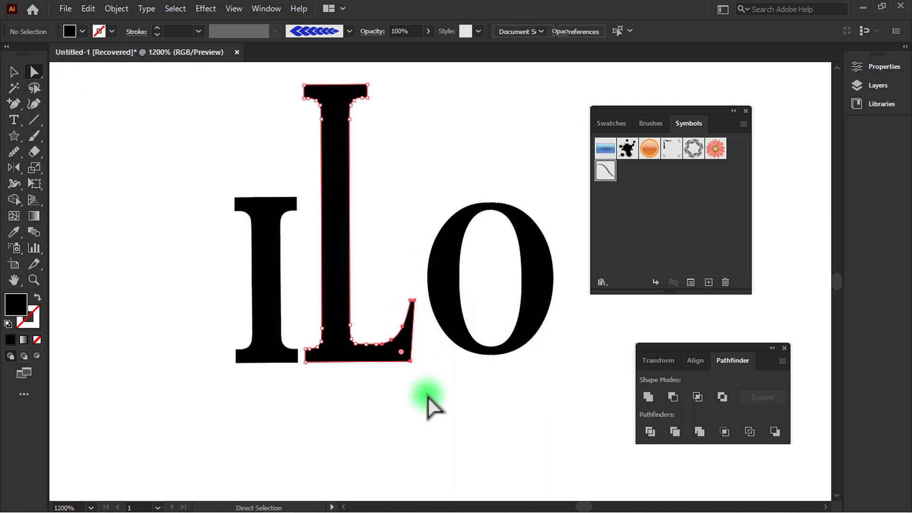
key("Right")
key("Right")
key("Right")
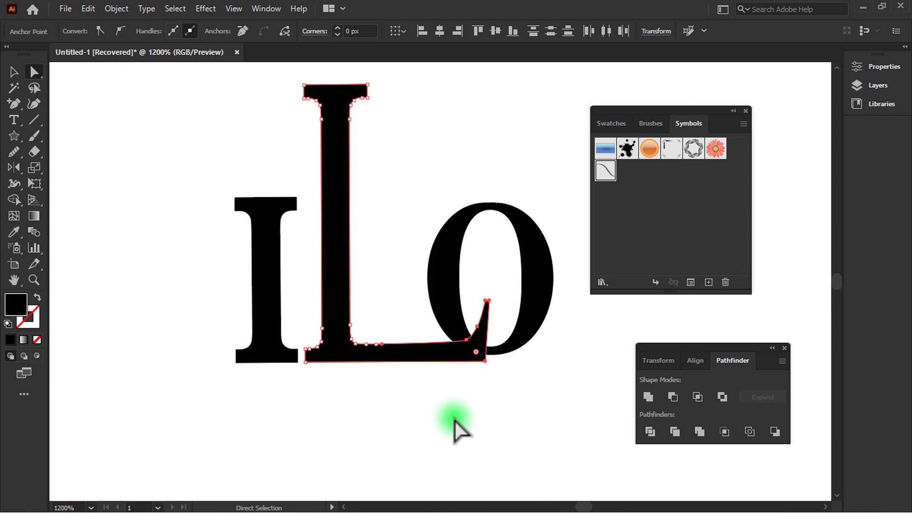
left_click(9, 72)
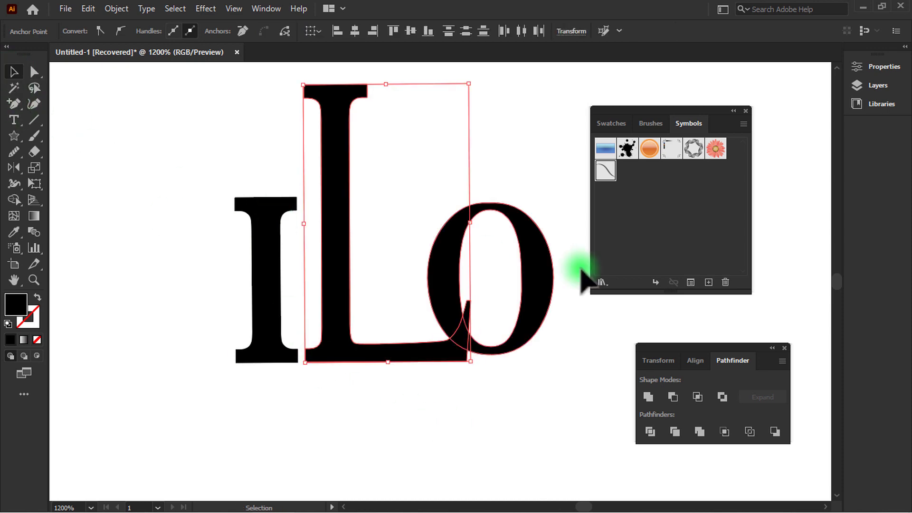
mouse_move(540, 291)
left_mouse_down()
mouse_move(489, 240)
mouse_move(500, 227)
mouse_move(478, 222)
left_mouse_up()
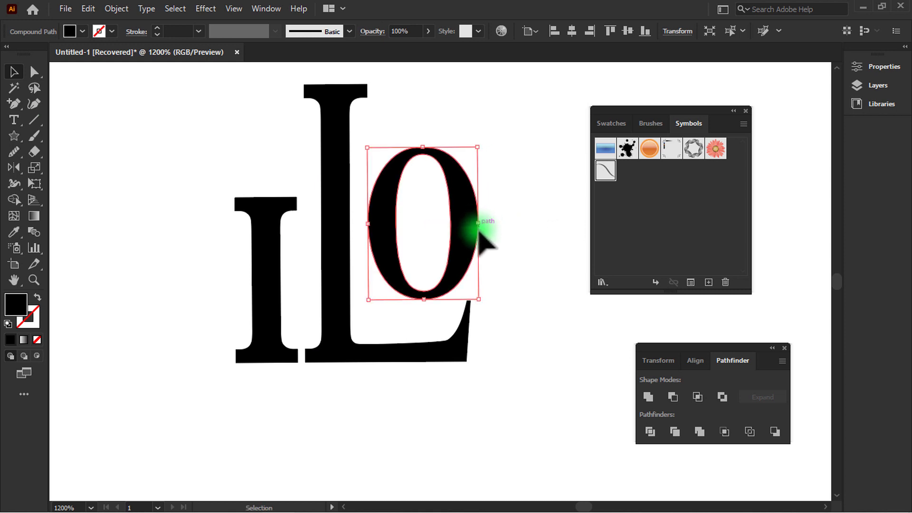
left_click(563, 359)
left_click(418, 352)
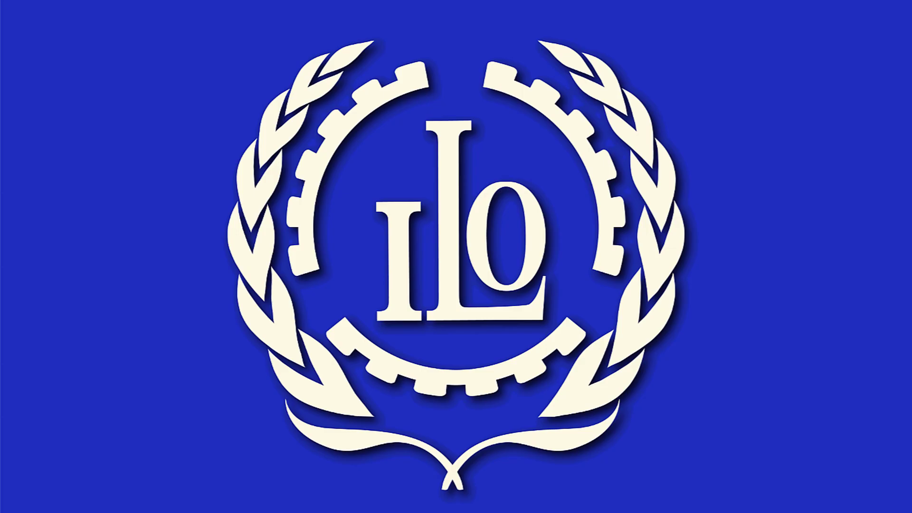